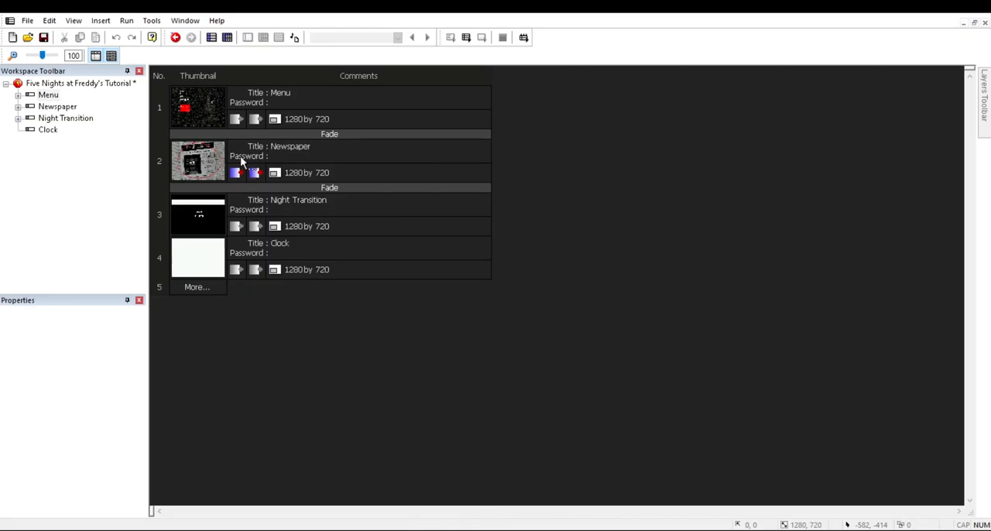
Step: Examine the application's runtime options, including the Multi-samples sound setting
click(250, 217)
click(522, 474)
click(77, 83)
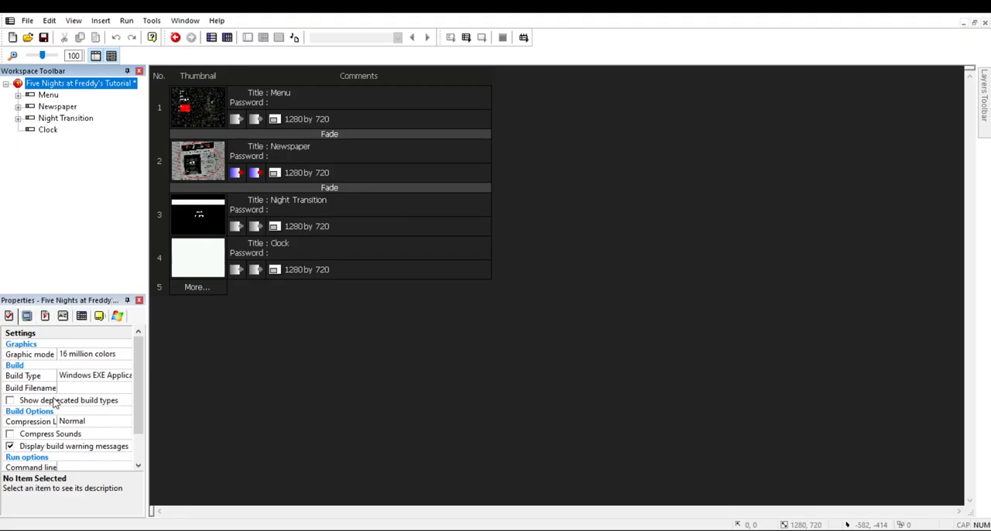
click(45, 317)
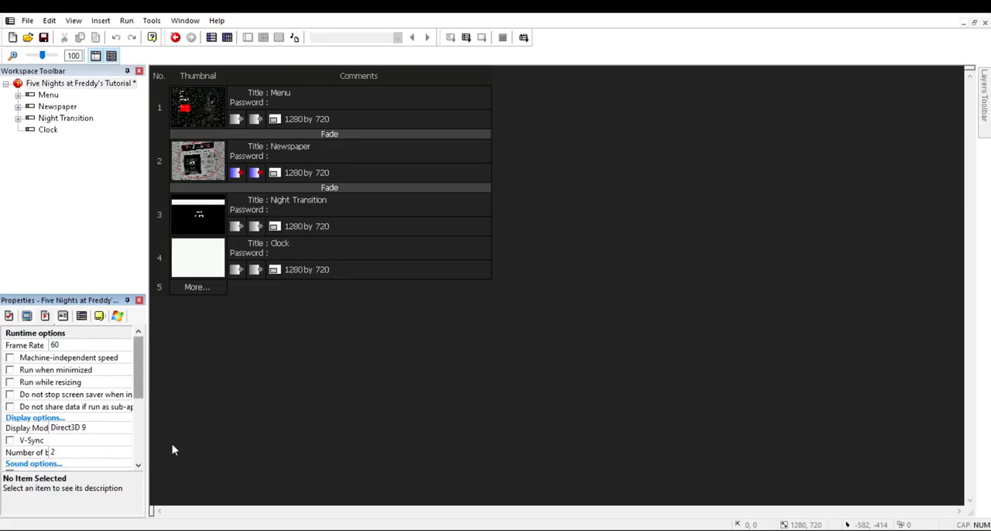
scroll(172, 448, down, 3)
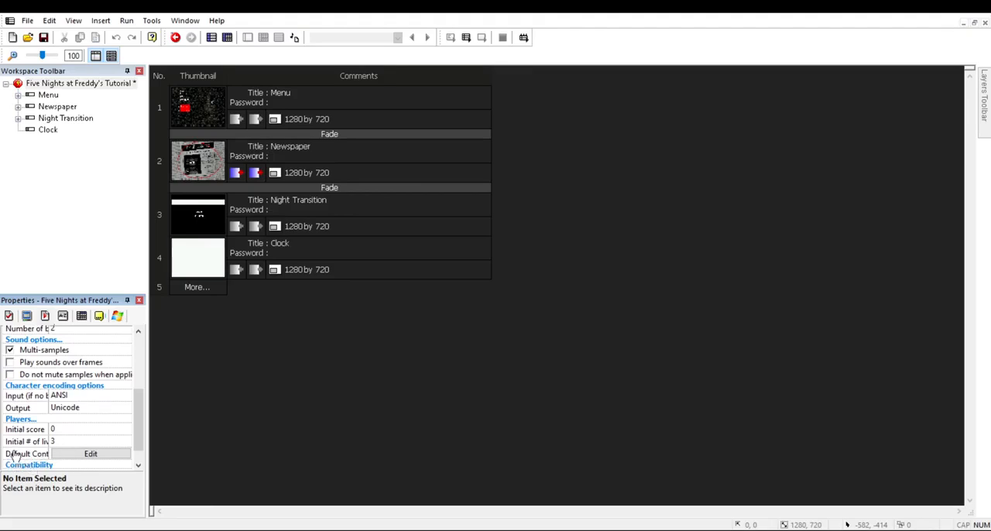
click(10, 350)
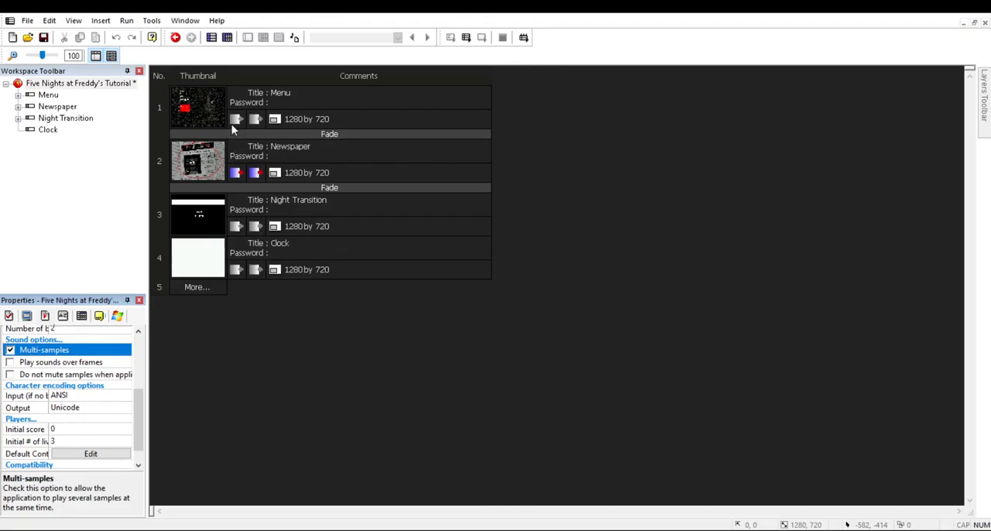
click(264, 457)
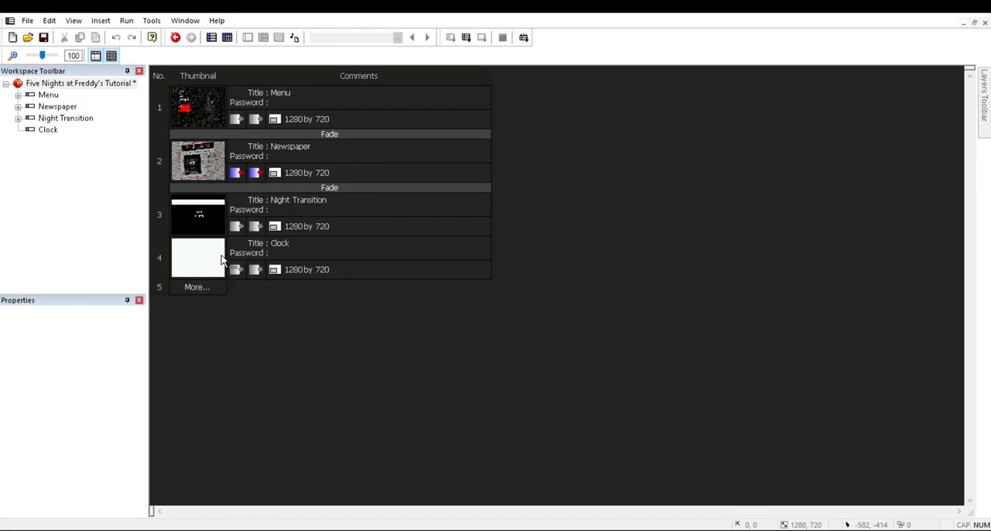
Step: Review the Night Transition frame's events and layout, and open the Clock frame
click(237, 215)
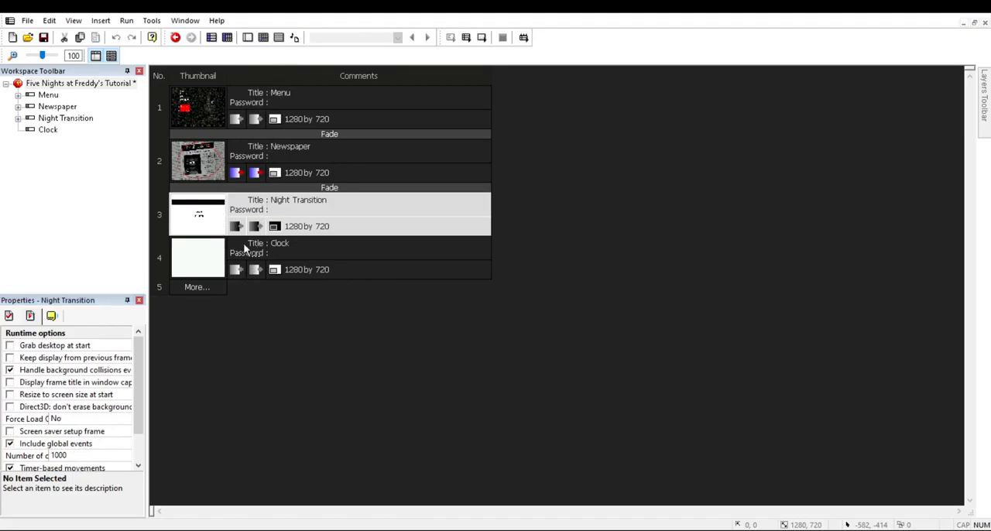
click(264, 37)
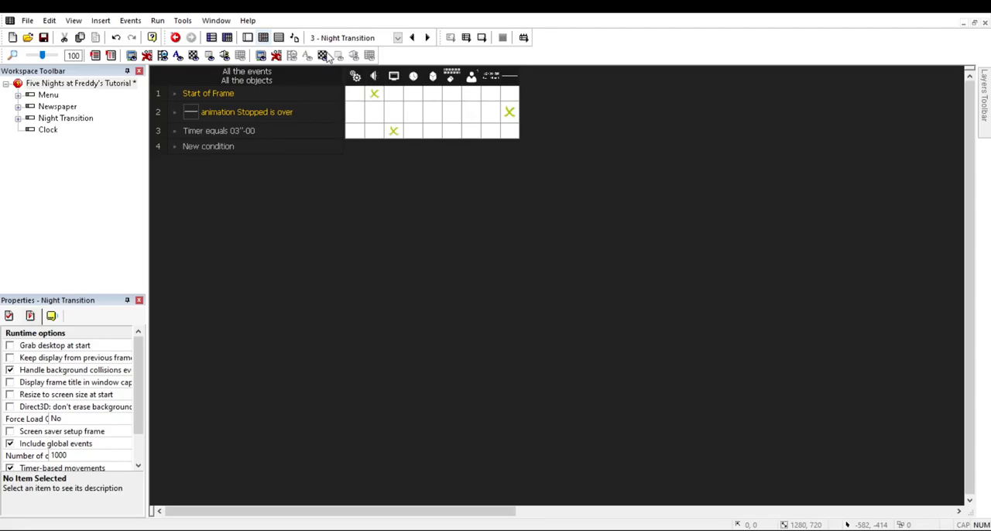
click(249, 38)
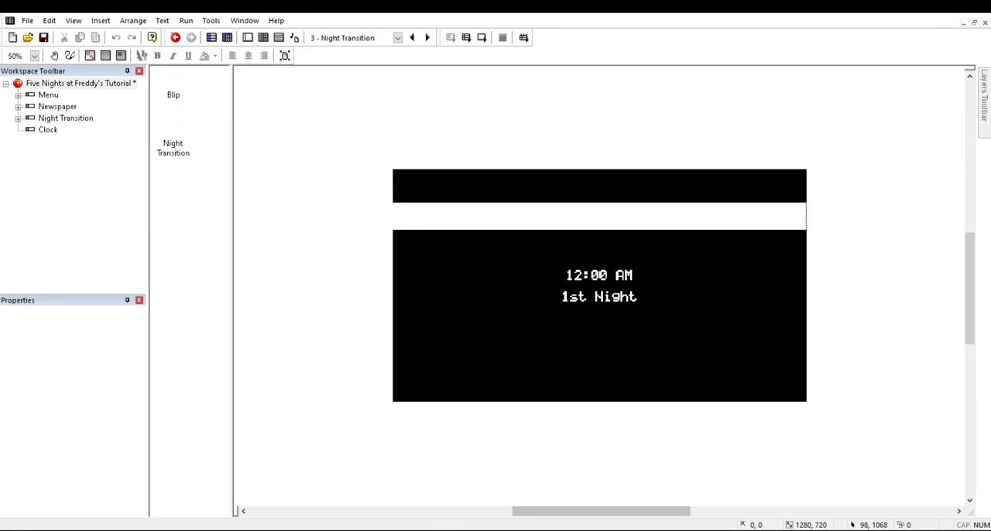
click(442, 91)
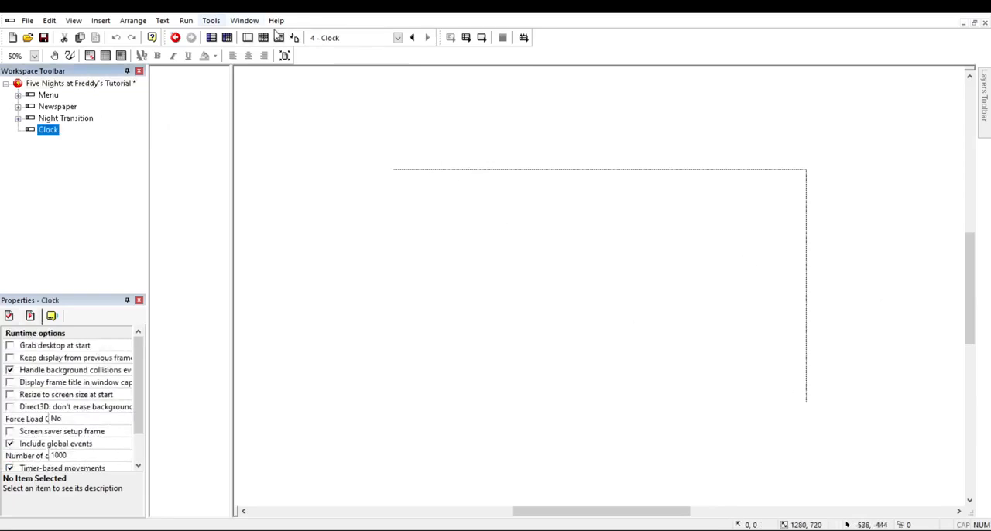
Step: Set the Clock frame's background color to black (RGB 0, 0, 0)
click(211, 38)
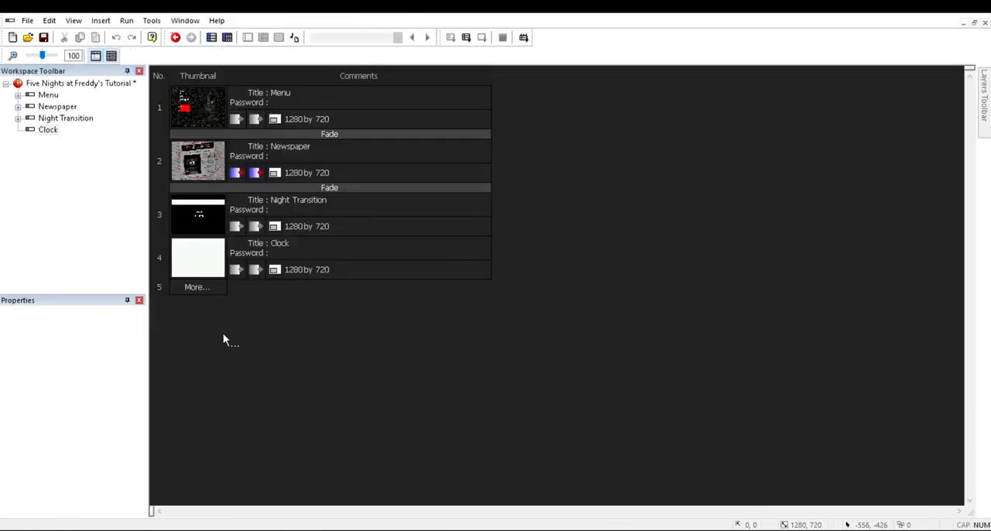
click(9, 316)
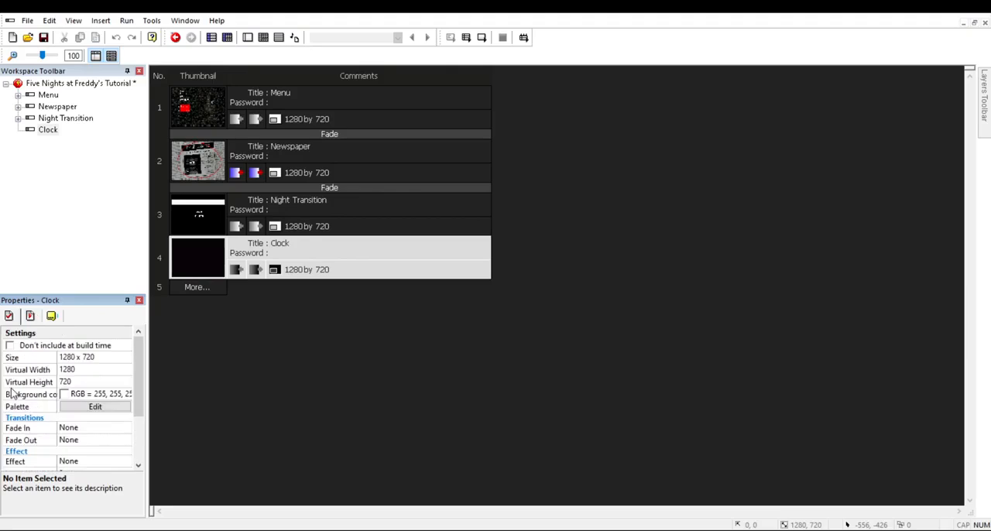
click(71, 394)
click(65, 392)
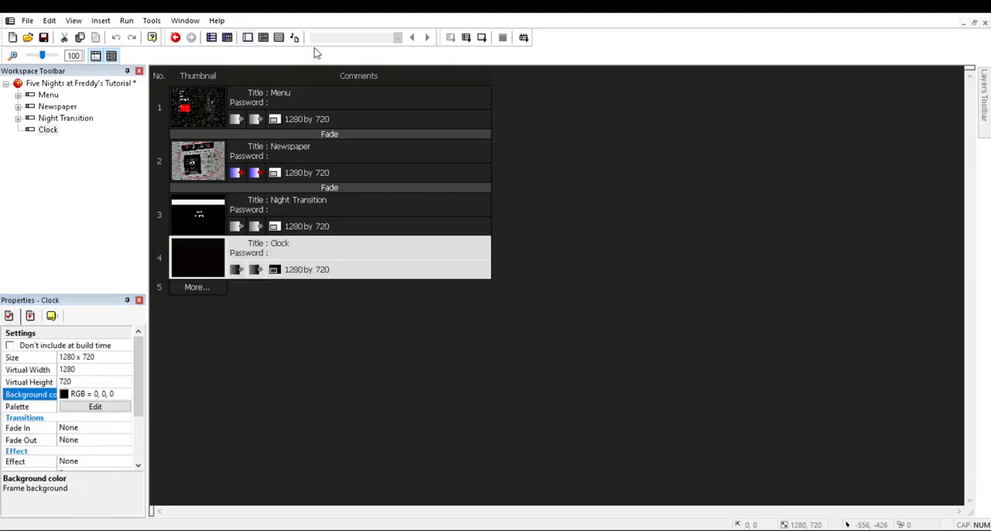
Step: Insert an Active object near the lower-right corner of the Clock frame
click(247, 38)
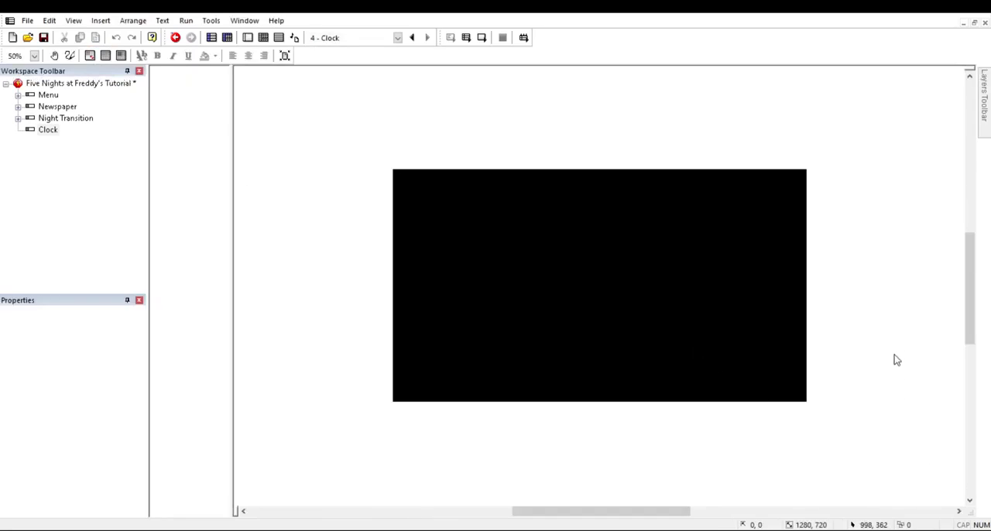
double_click(347, 117)
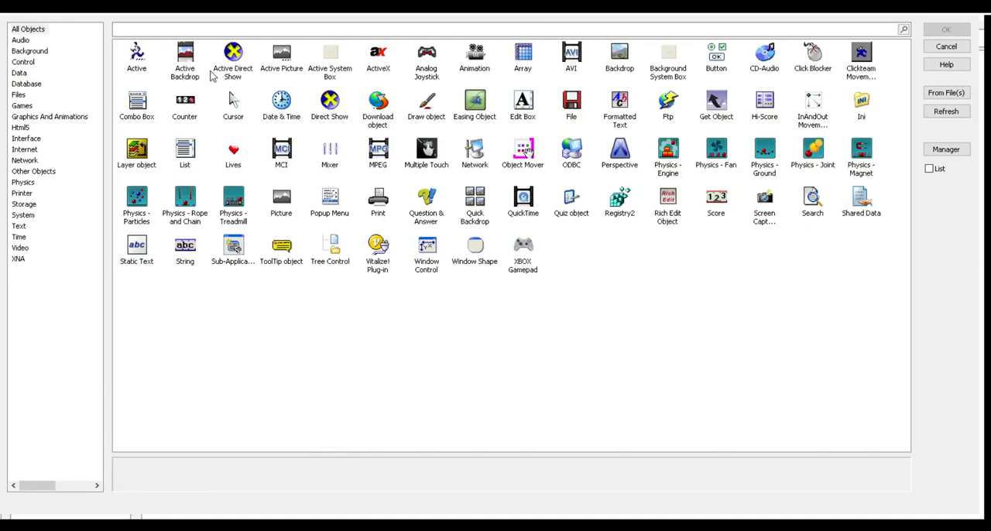
double_click(191, 70)
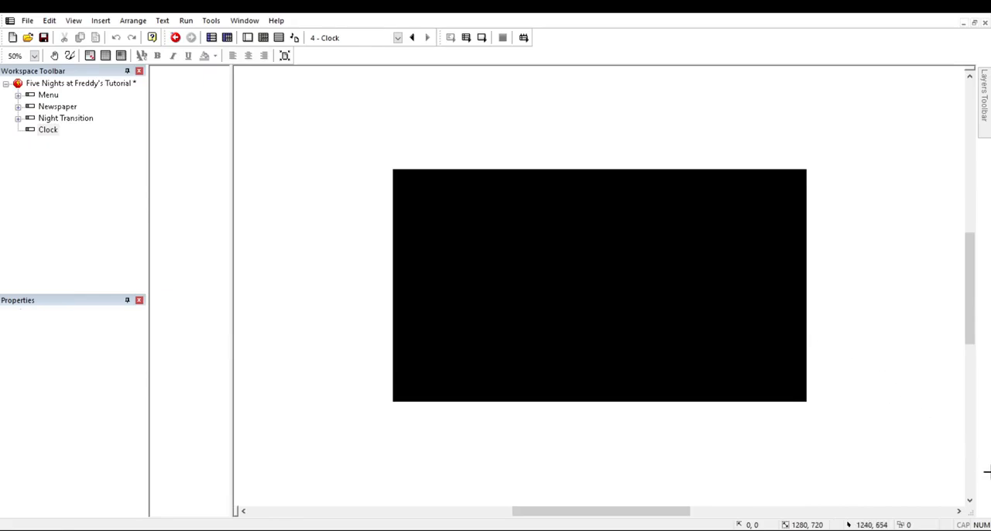
click(792, 381)
Step: Replace the Active object's default diamond image with the clock icon picture
double_click(178, 90)
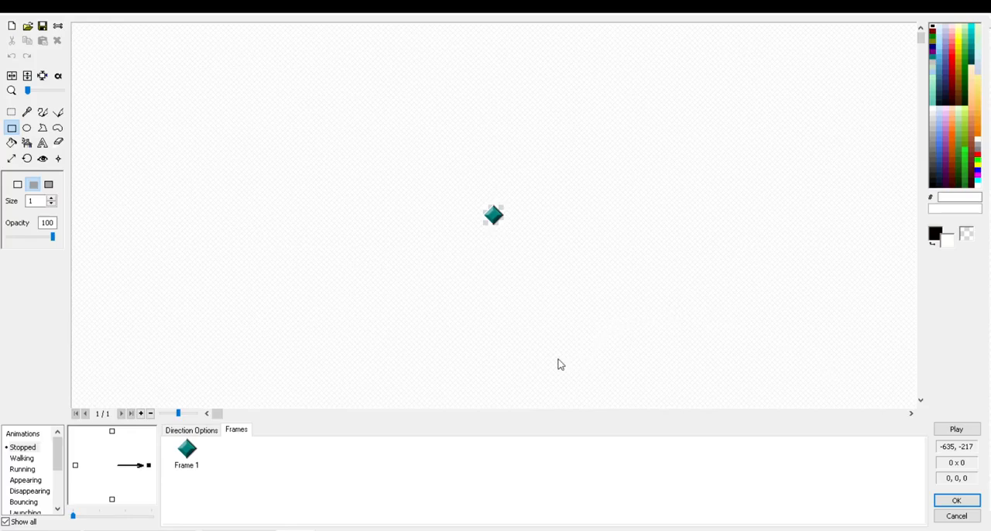
click(712, 480)
key(Return)
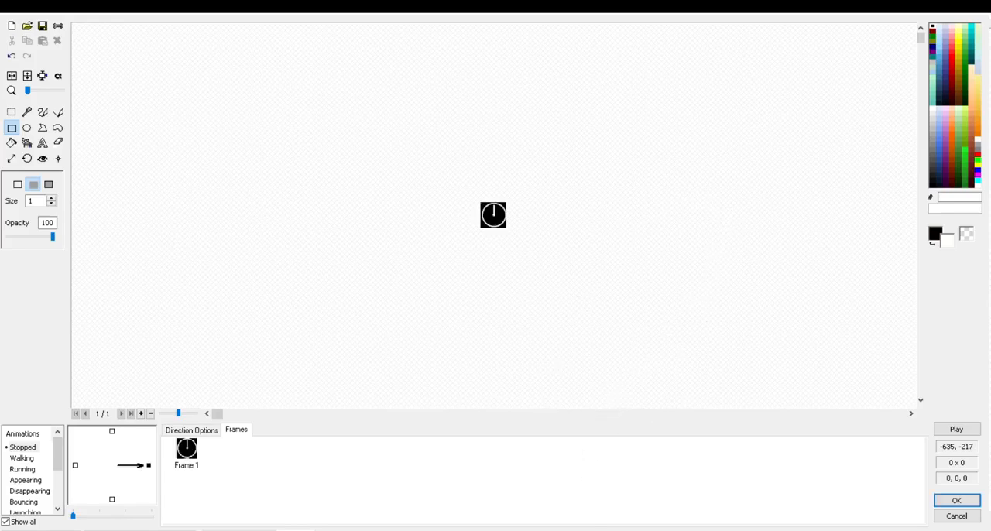
Step: Make black the clock image's transparent color and move the object closer to the frame's lower-right corner
click(59, 76)
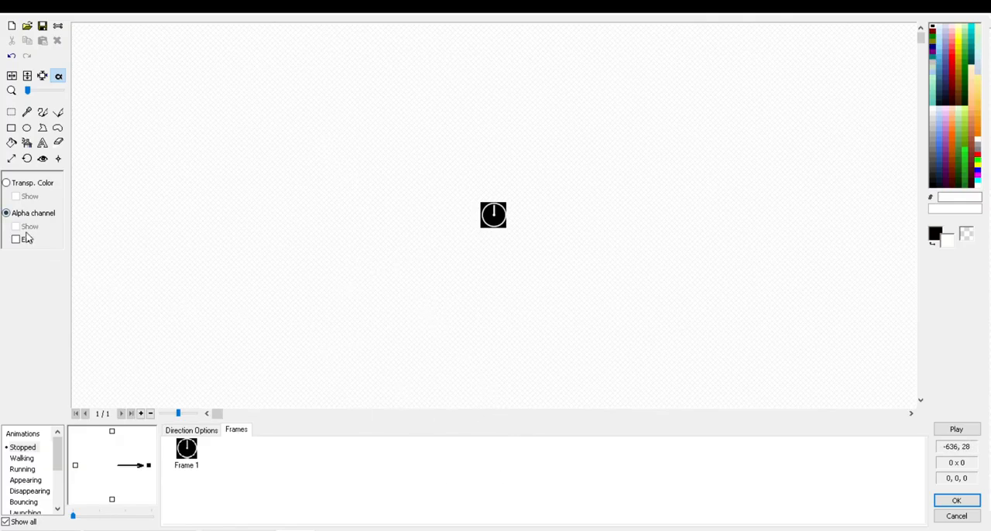
click(19, 184)
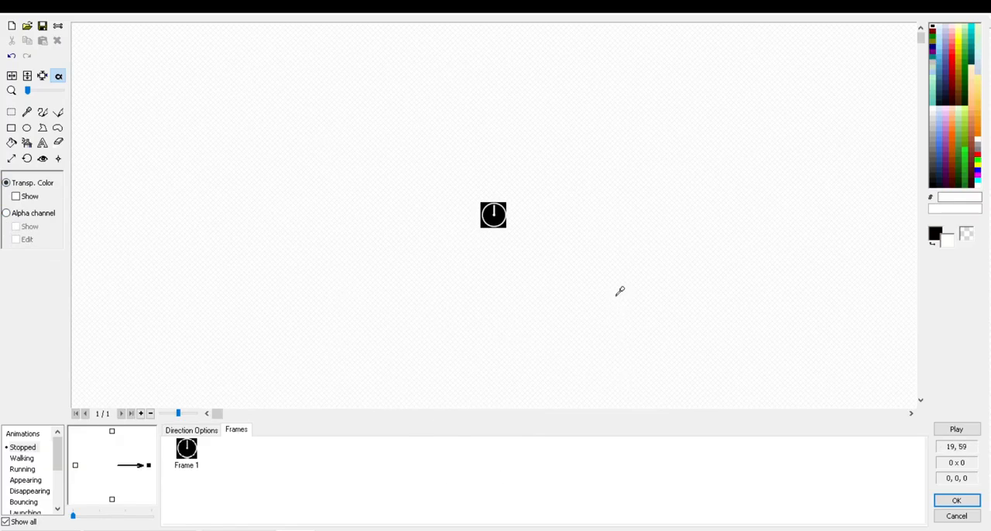
click(500, 210)
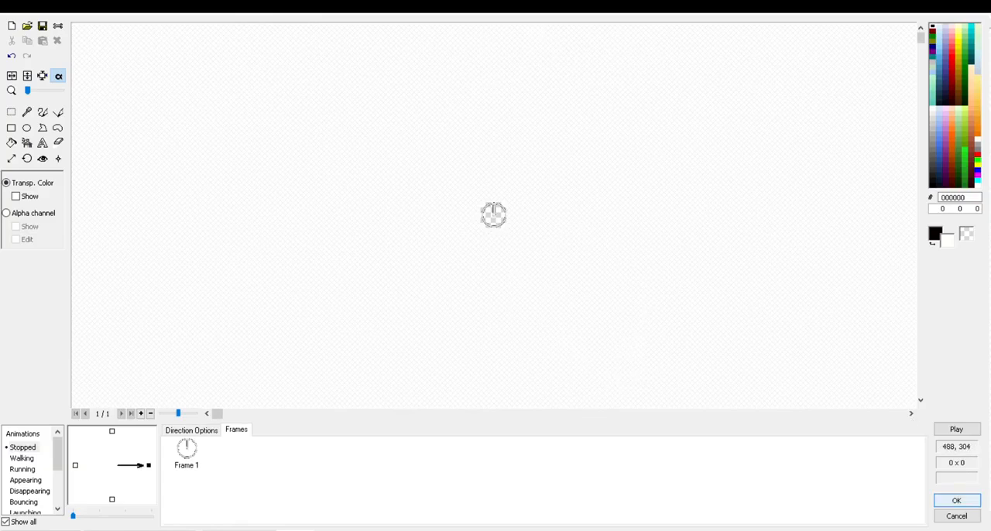
click(957, 500)
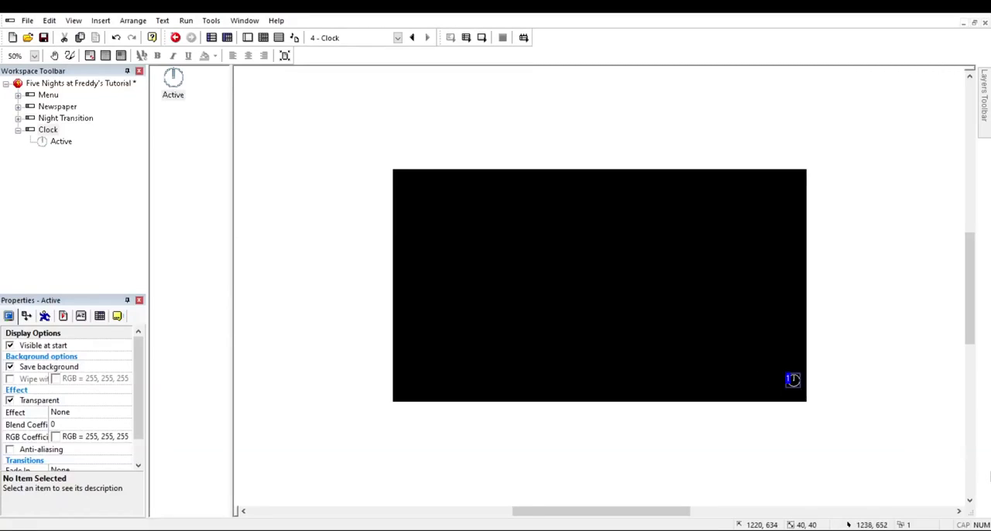
drag(793, 390, 795, 391)
click(824, 468)
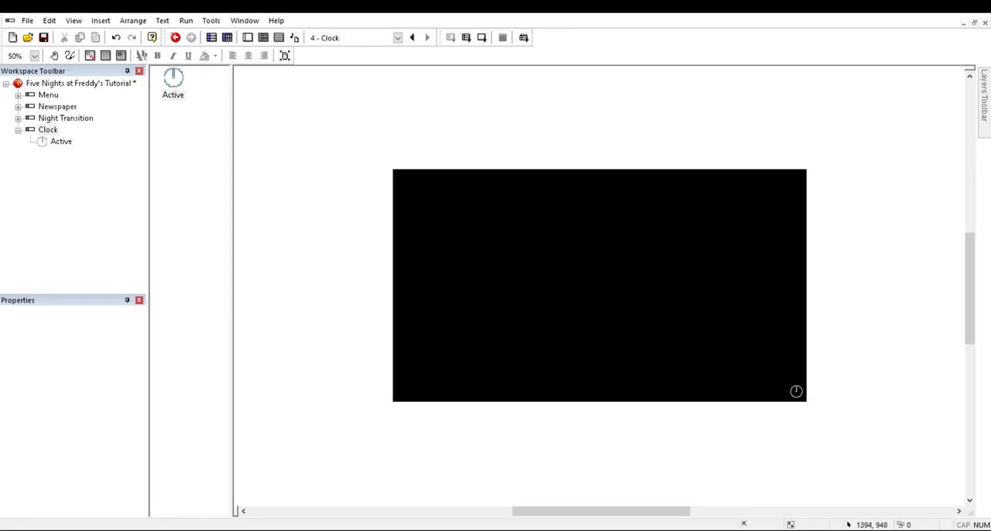
Step: Add a condition to the Clock frame's events that triggers when the timer equals 6 seconds
click(263, 37)
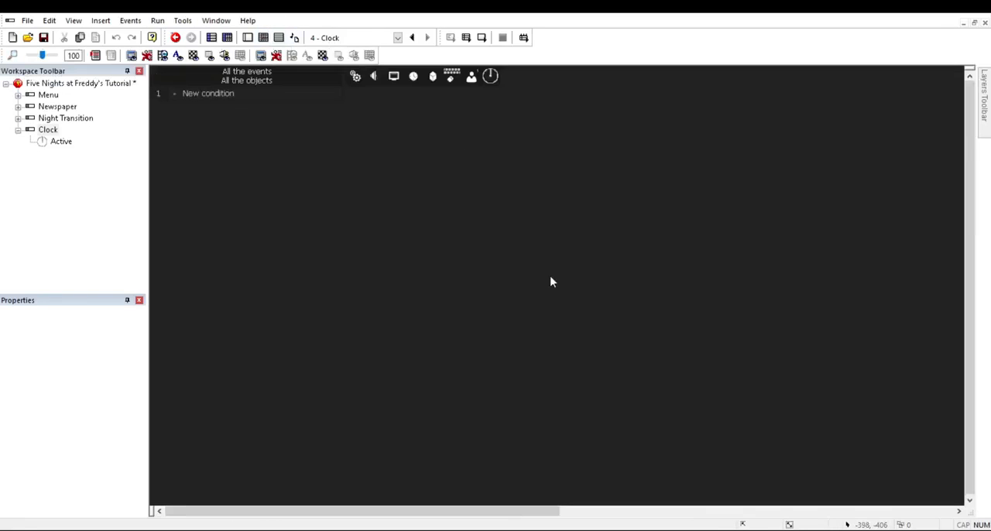
click(216, 94)
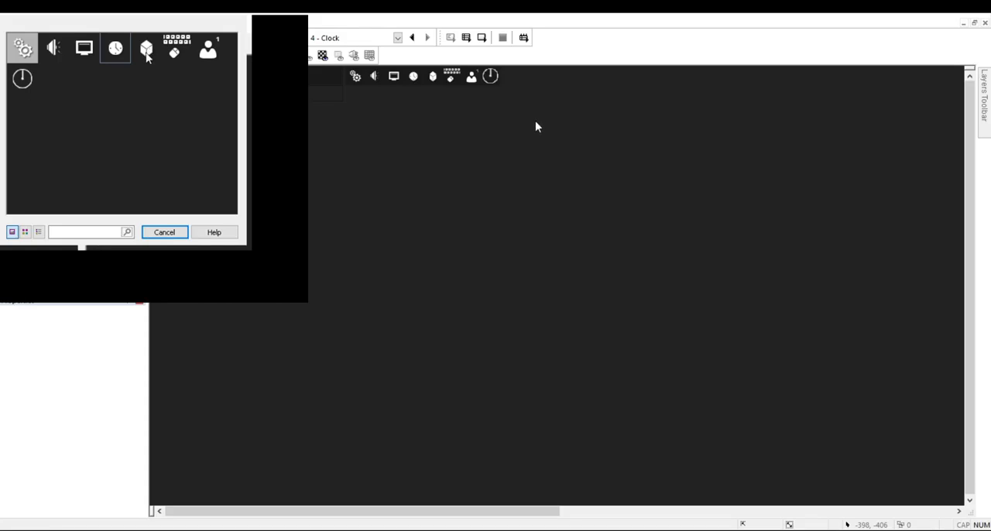
click(580, 151)
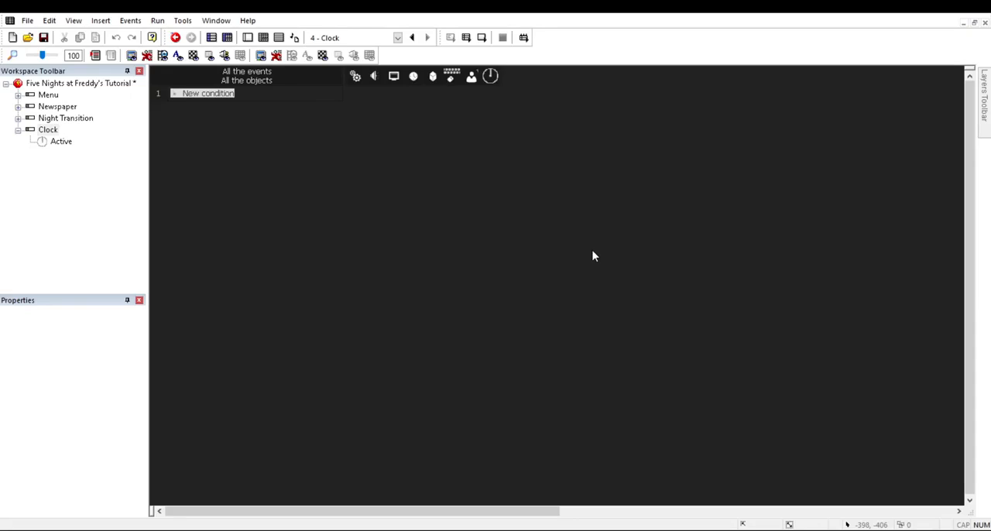
click(595, 256)
click(21, 91)
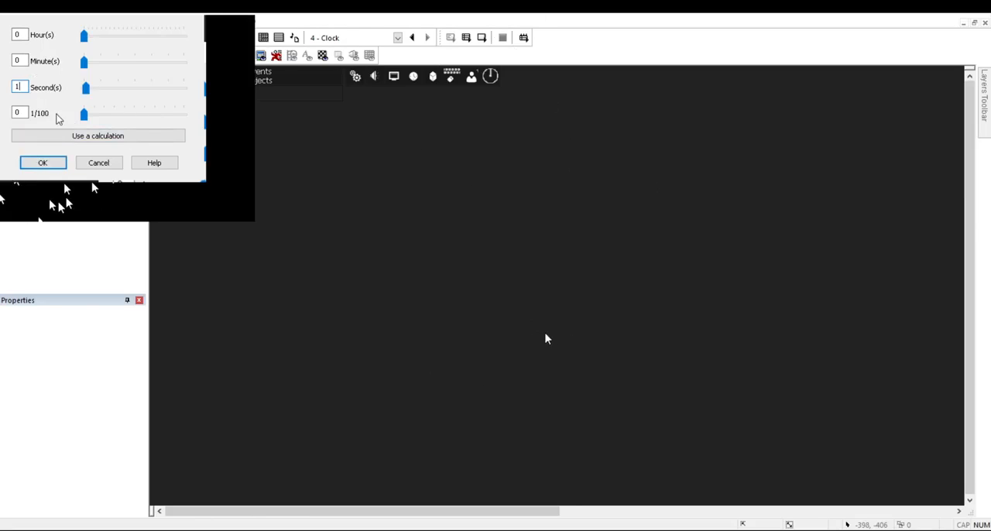
key(BackSpace)
text(4)
key(BackSpace)
text(6)
key(Return)
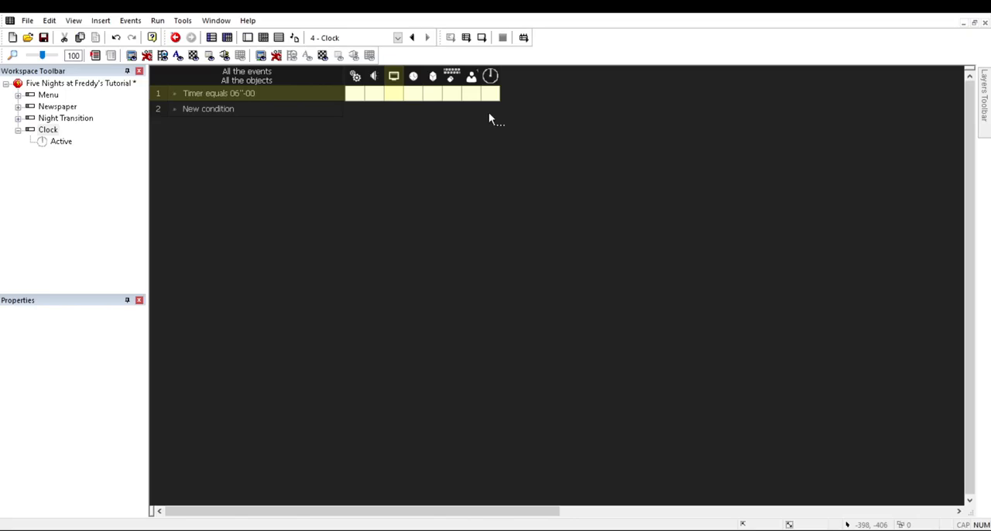
Step: Add a fifth frame to the storyboard and title it Office
click(211, 37)
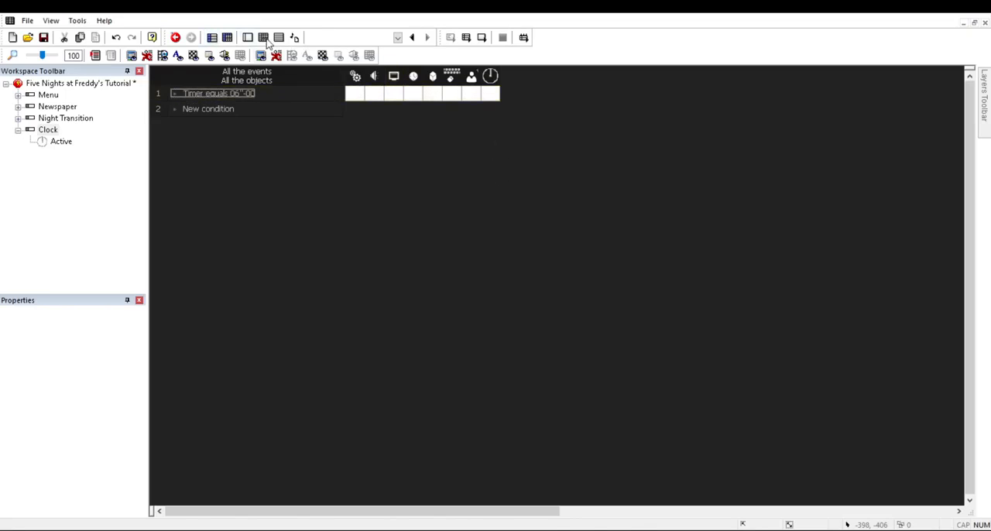
click(202, 288)
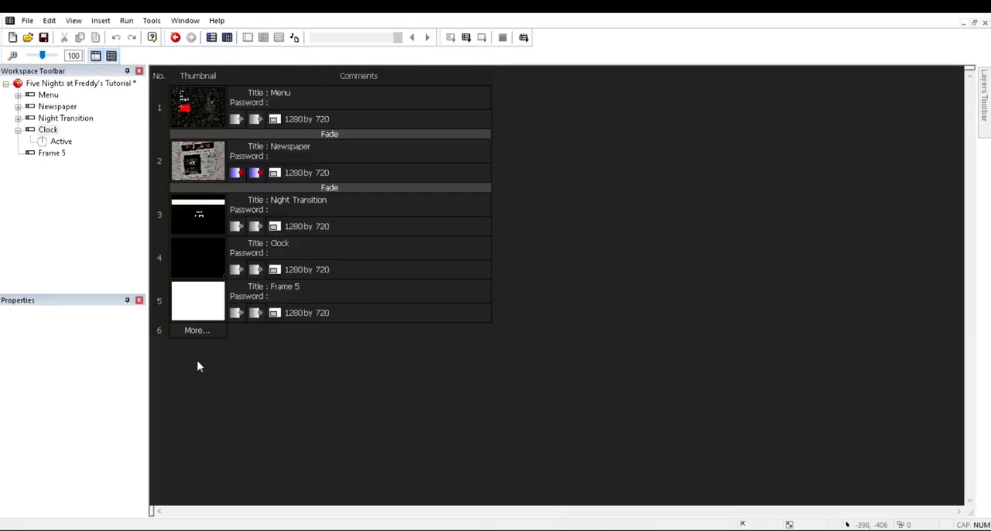
click(310, 287)
drag(404, 351, 324, 362)
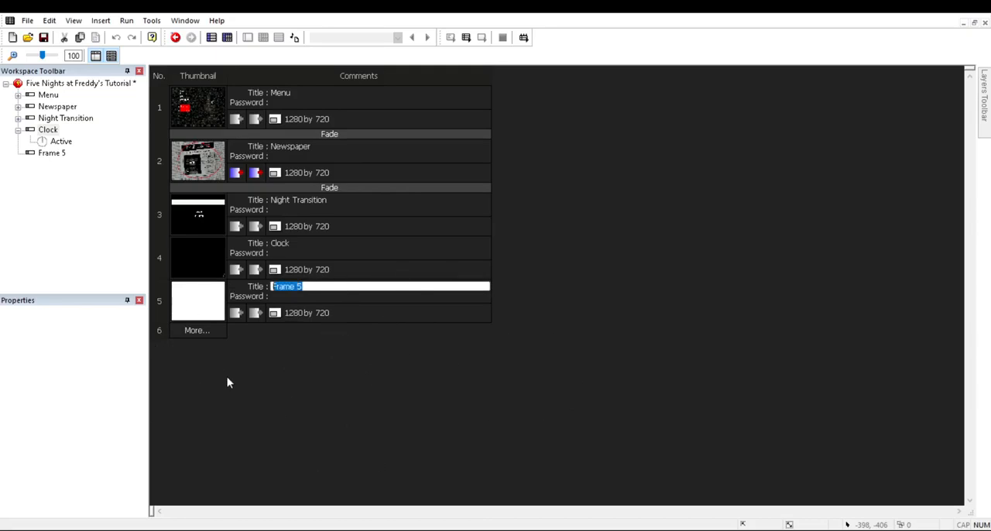
text(Office)
key(Return)
Step: Set the Office frame's background color to black (RGB 0, 0, 0)
click(301, 286)
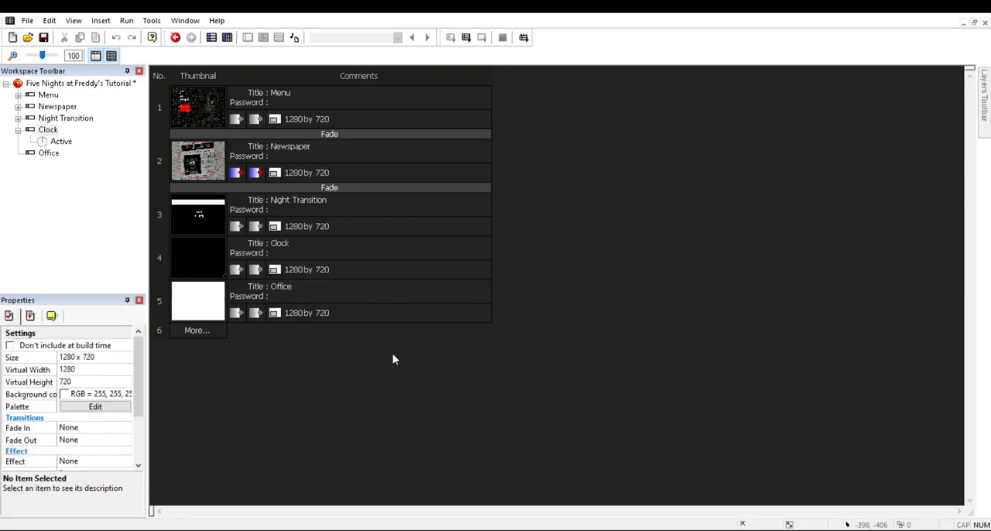
click(70, 395)
click(86, 495)
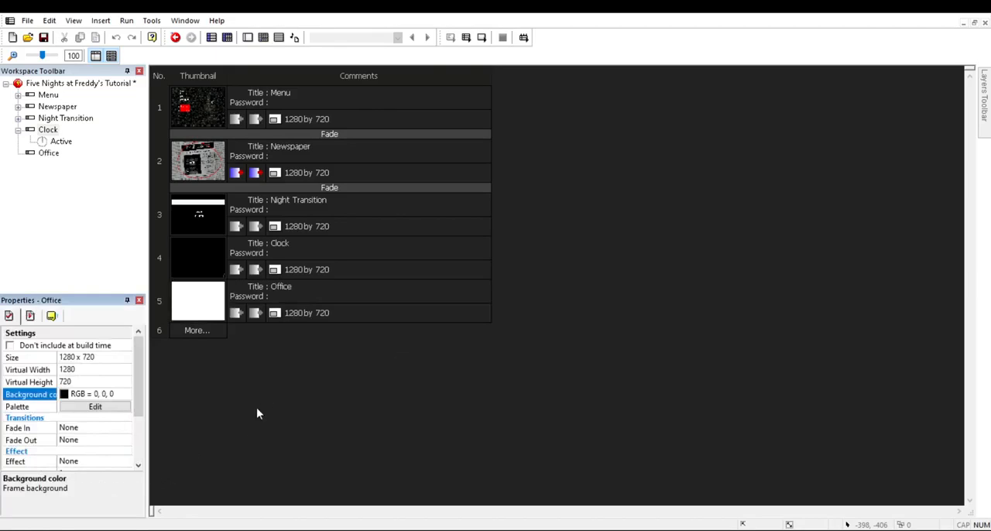
click(285, 362)
Step: Add an action to the Clock frame's 6-second timer event that jumps to Frame 5 - Office
click(244, 257)
click(263, 38)
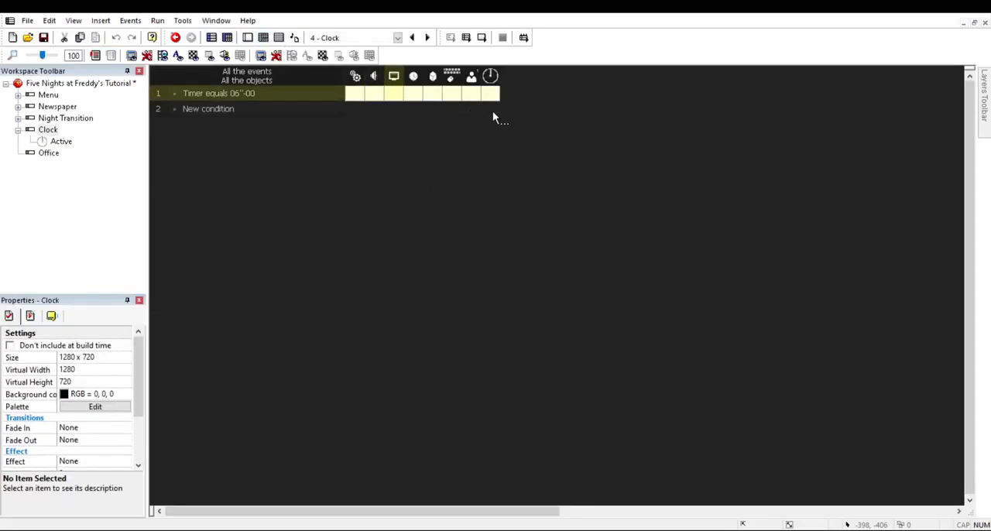
click(540, 156)
drag(142, 56, 142, 120)
click(33, 132)
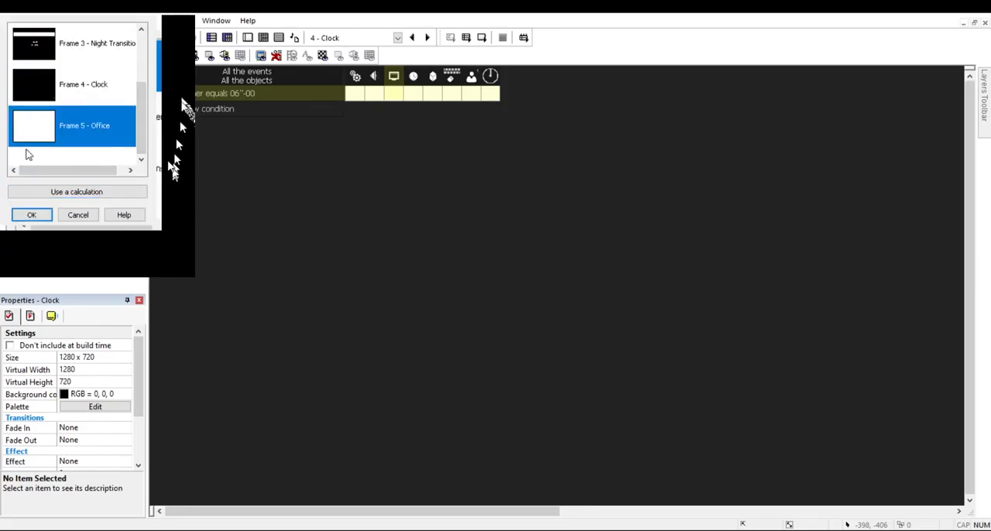
click(31, 215)
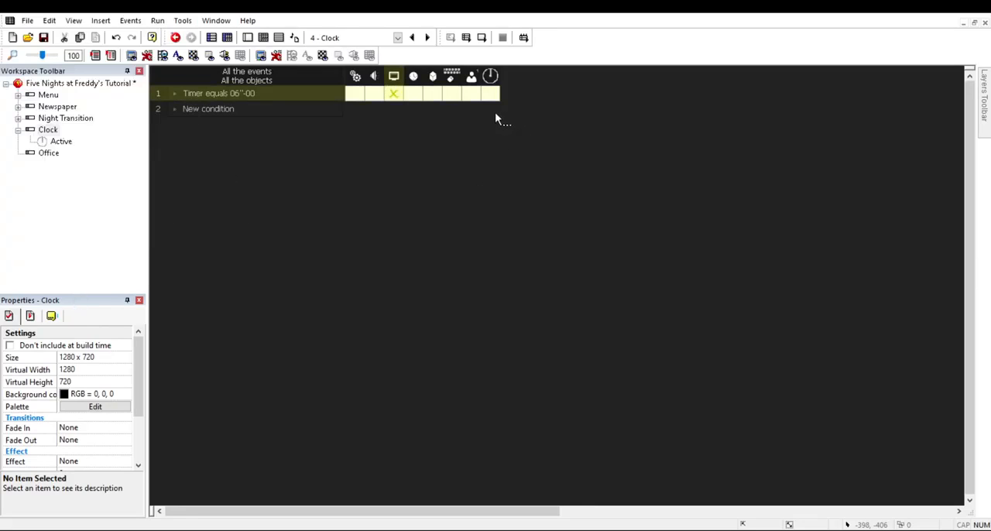
Step: Save the project and open the Office frame from the storyboard for layout editing
key(ctrl+s)
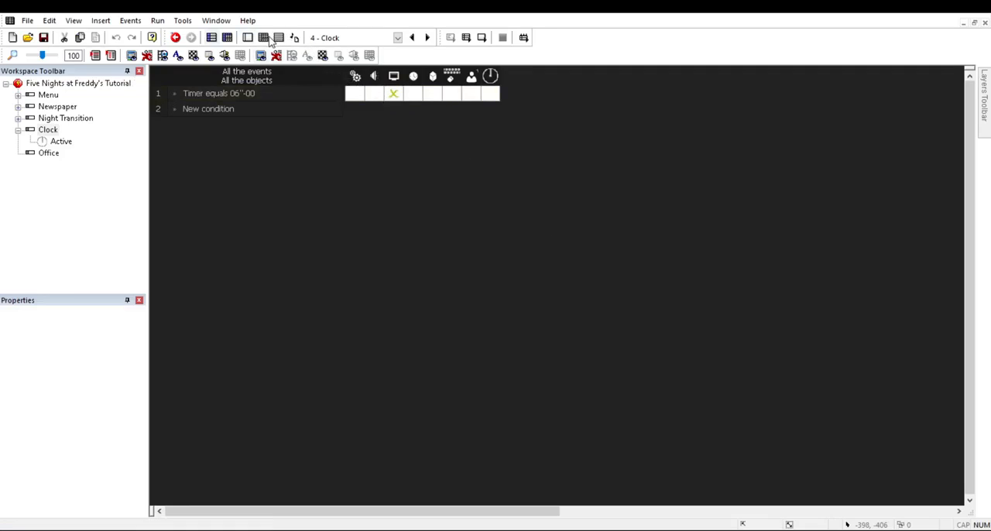
click(211, 38)
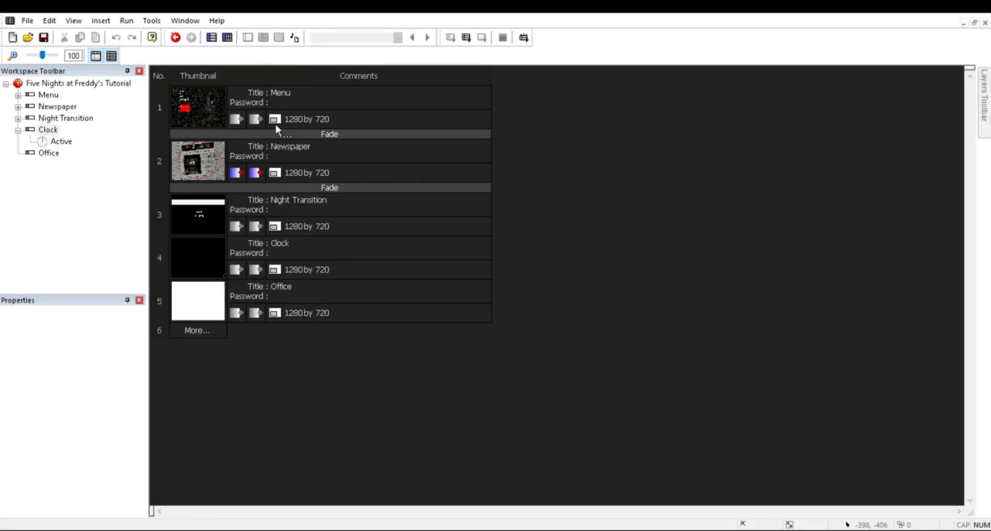
click(284, 333)
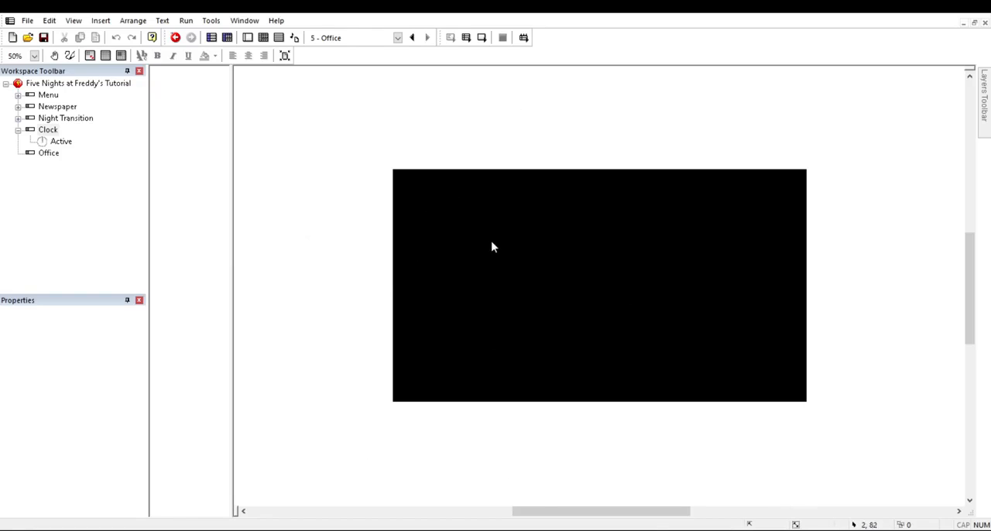
Step: Insert an Active object near the Office frame's upper-left area, at about 165, 129
double_click(512, 268)
double_click(136, 54)
click(450, 216)
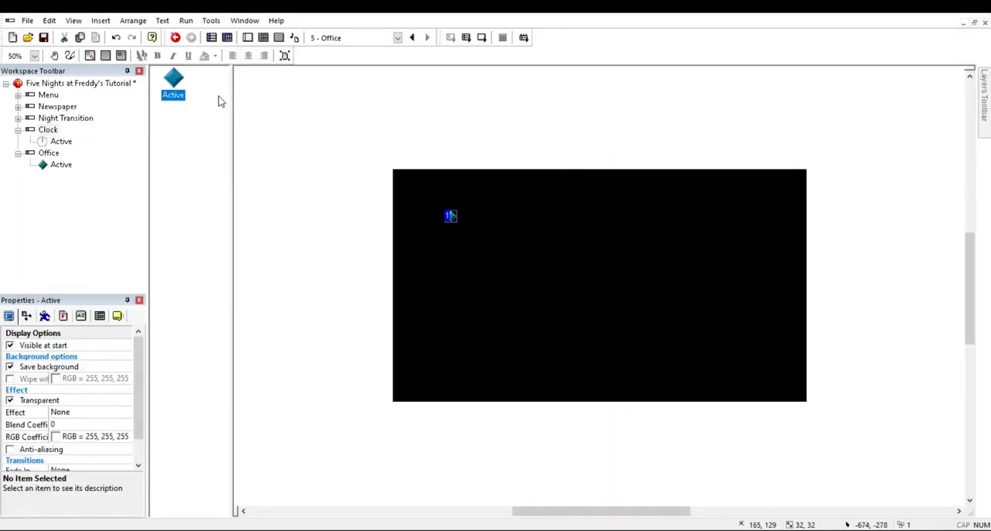
Step: Replace the Active object's Stopped animation image with the copied office picture
double_click(170, 72)
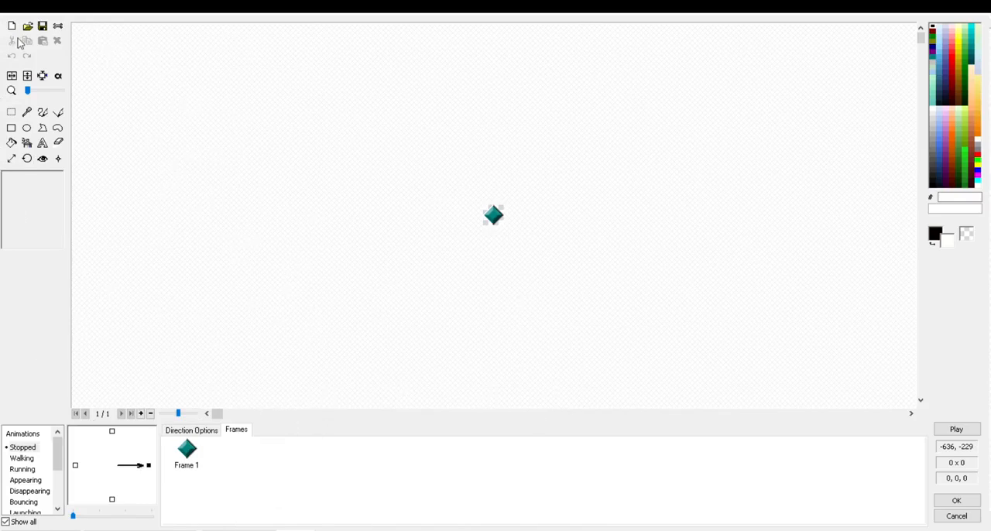
key(ctrl+v)
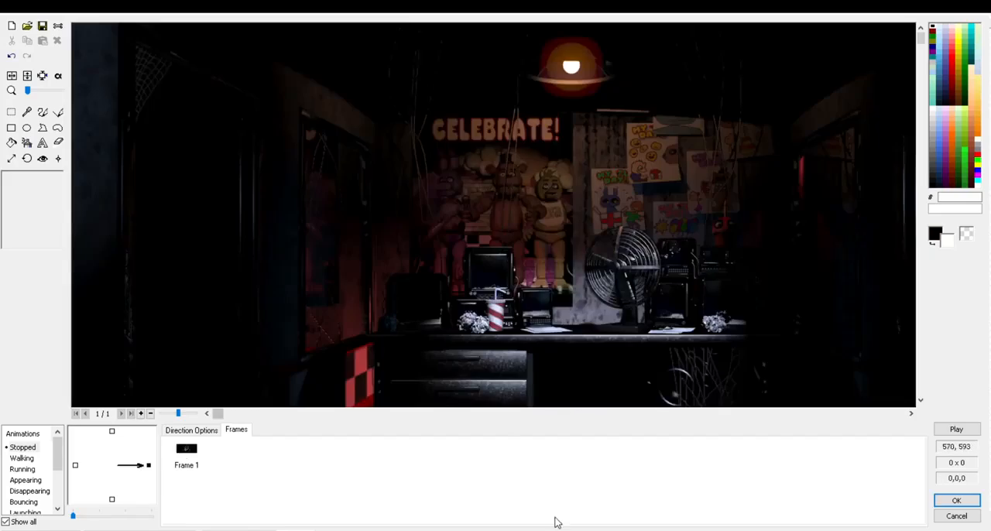
click(58, 75)
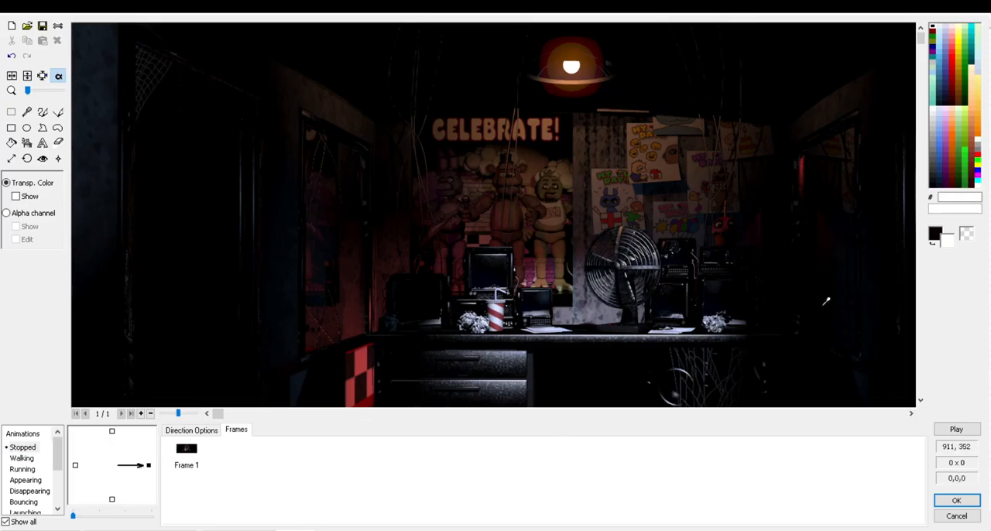
mouse_move(58, 457)
mouse_down()
mouse_move(58, 492)
mouse_move(58, 453)
mouse_up()
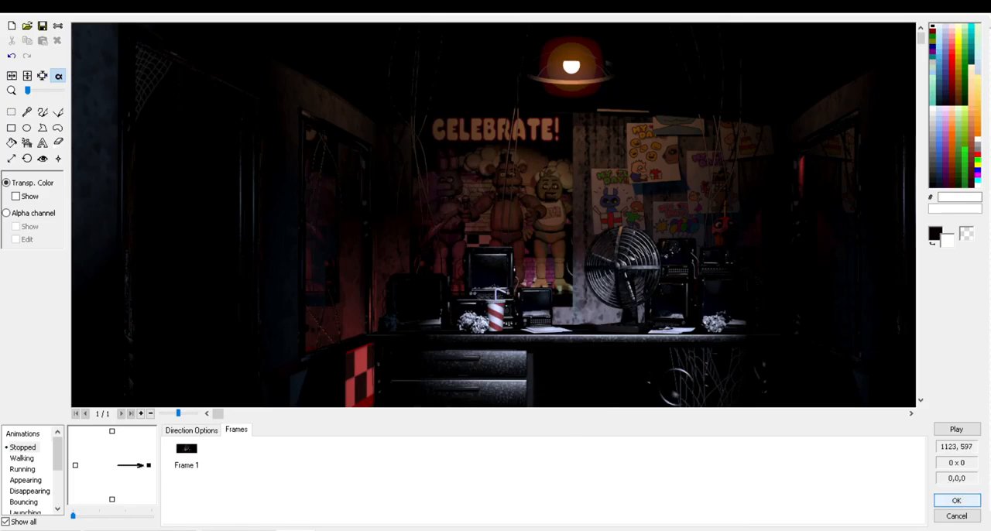
click(956, 500)
Step: Align the office picture's upper-left corner with the frame's corner at 0, 0 and test-run the frame
drag(501, 306, 734, 383)
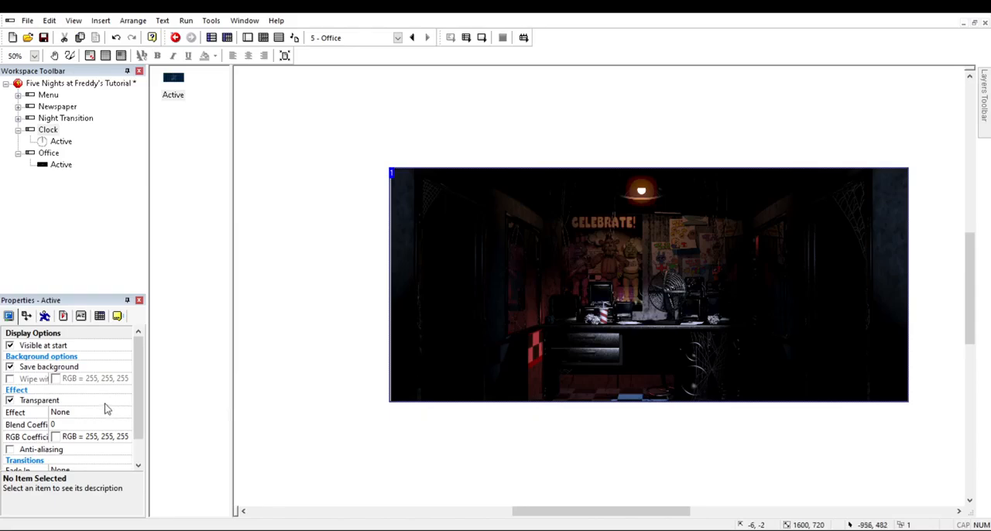
click(26, 316)
mouse_move(622, 319)
mouse_down()
mouse_move(641, 334)
mouse_move(633, 307)
mouse_up()
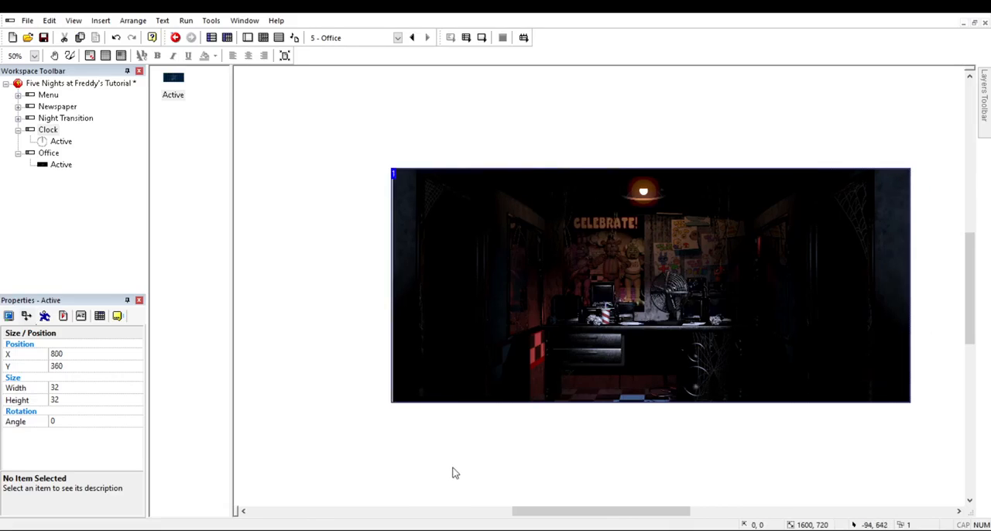
click(395, 469)
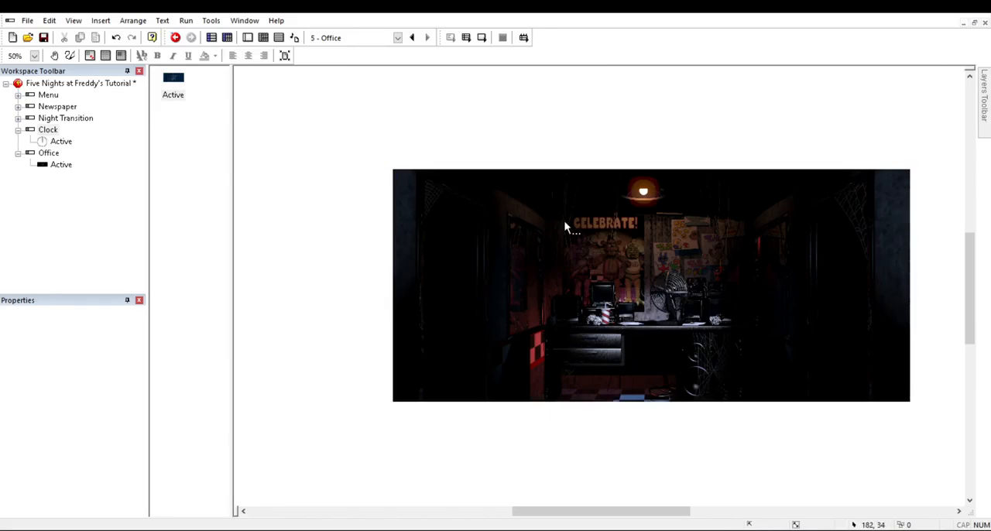
click(481, 37)
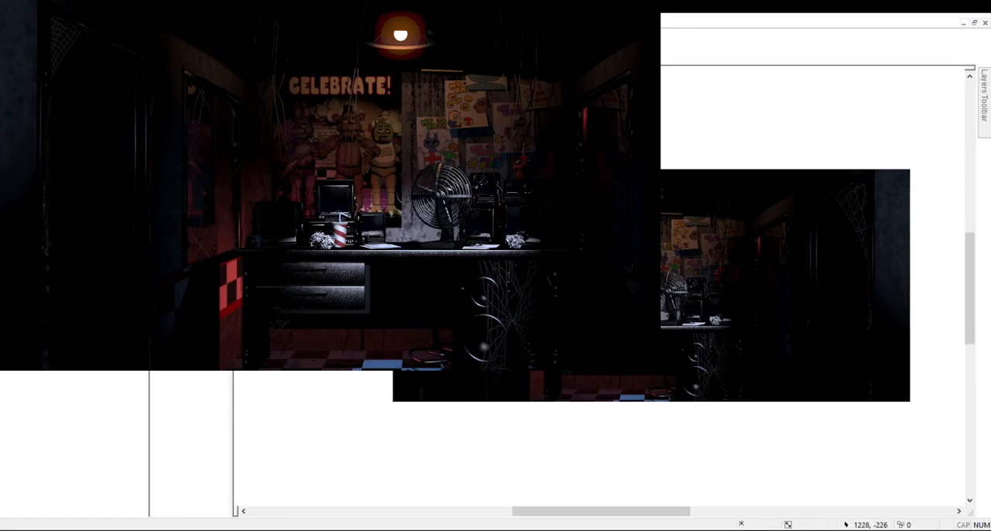
click(646, 1)
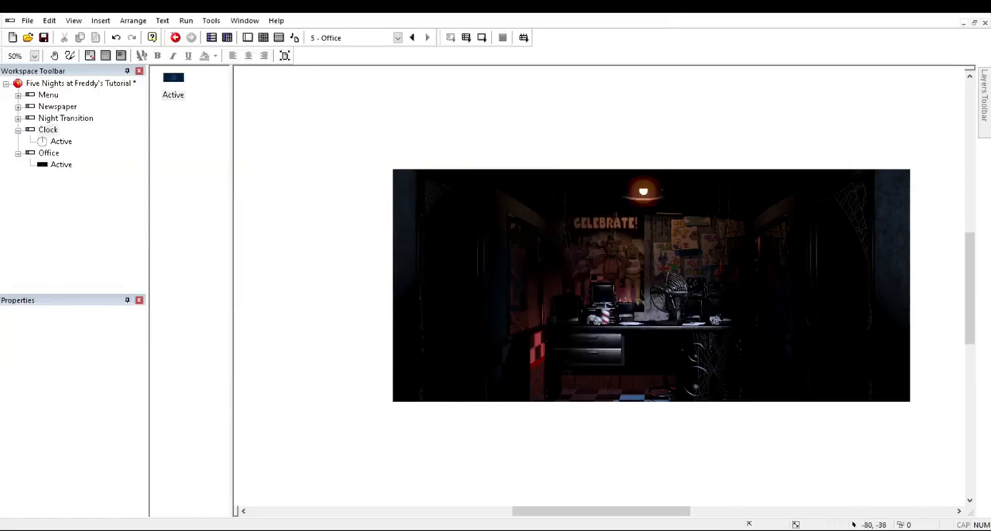
Step: Rename the Office frame's Active object as Office
click(229, 110)
click(243, 143)
text(Office)
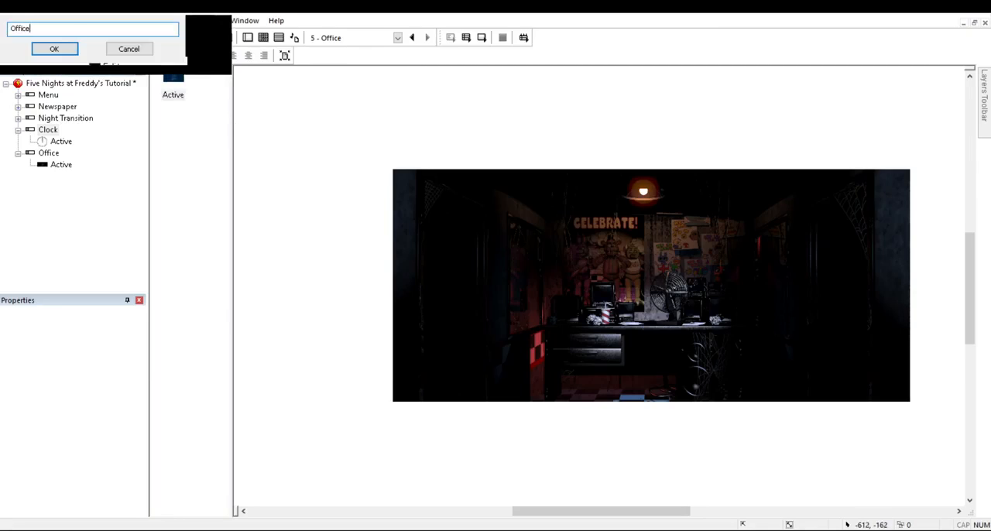
key(Return)
click(627, 369)
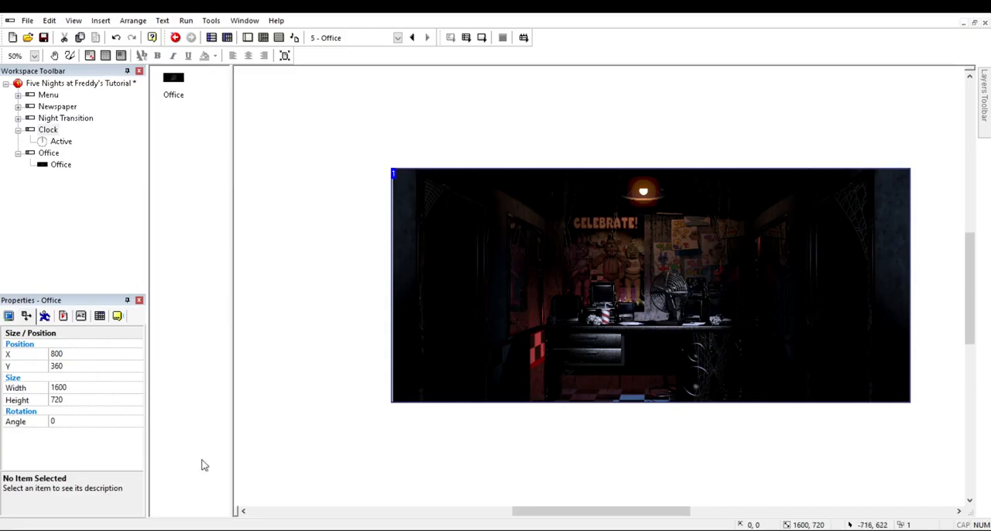
Step: Set the Office frame's width to 1600 so that it matches the office picture
click(418, 389)
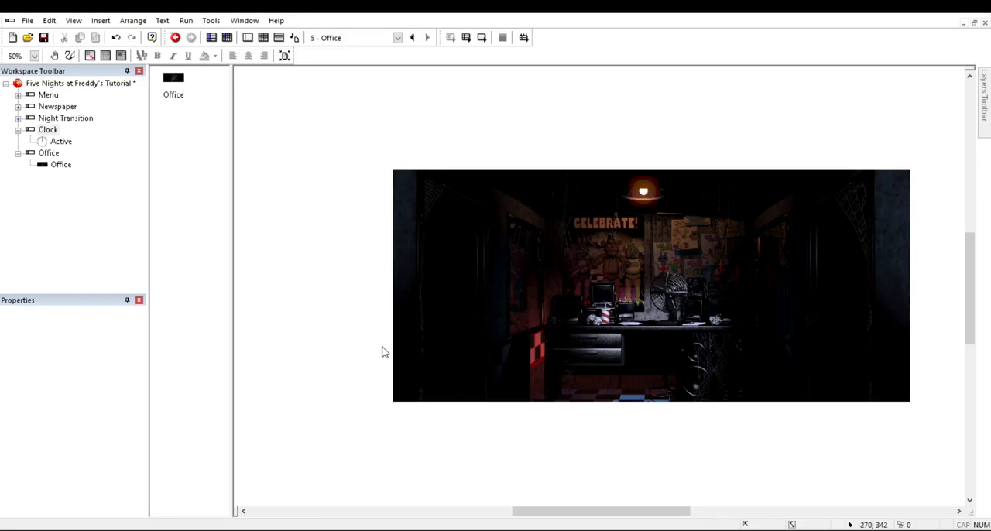
click(56, 188)
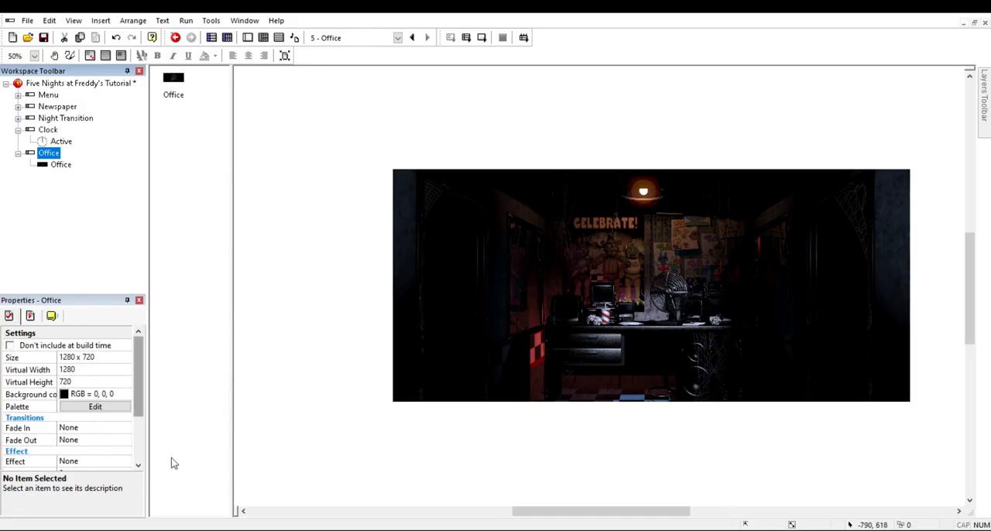
drag(171, 458, 174, 415)
scroll(43, 393, down, 3)
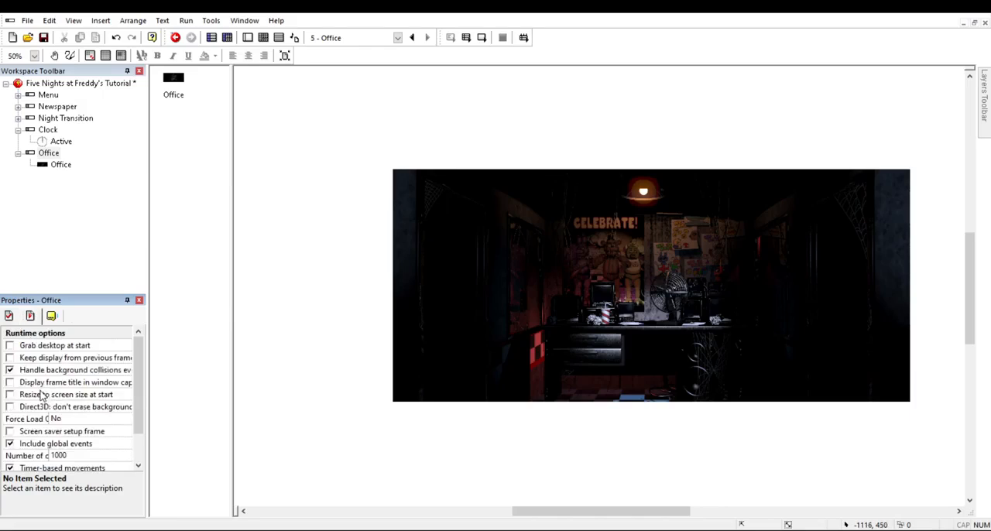
scroll(35, 395, up, 3)
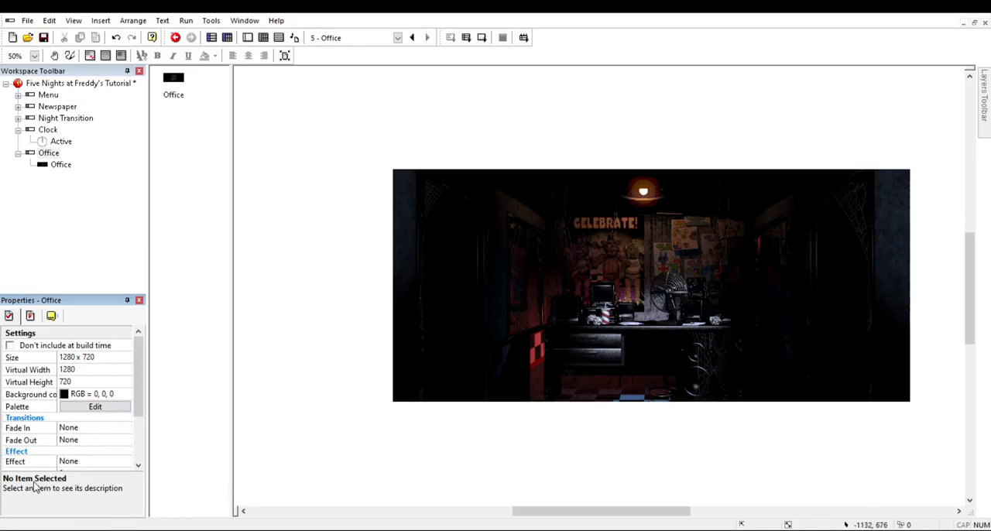
click(71, 357)
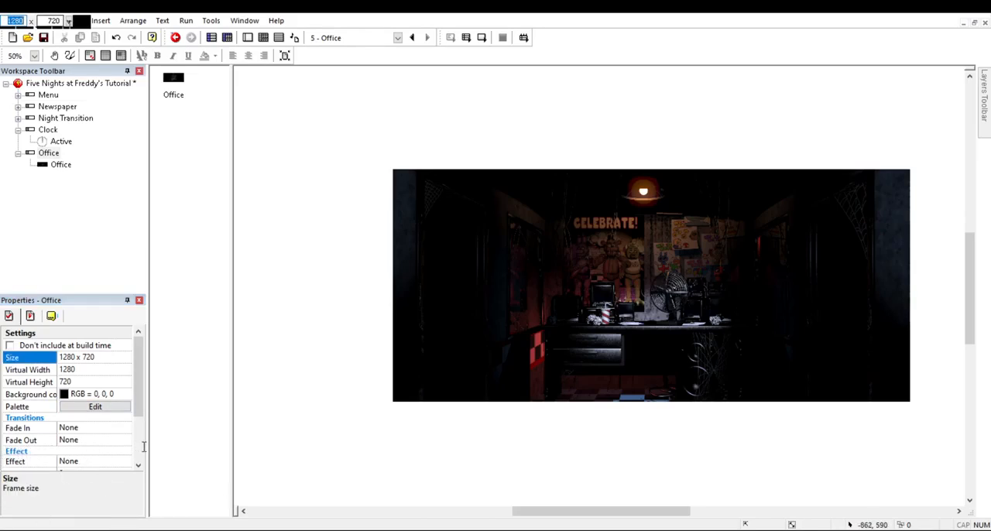
text(1600)
key(Return)
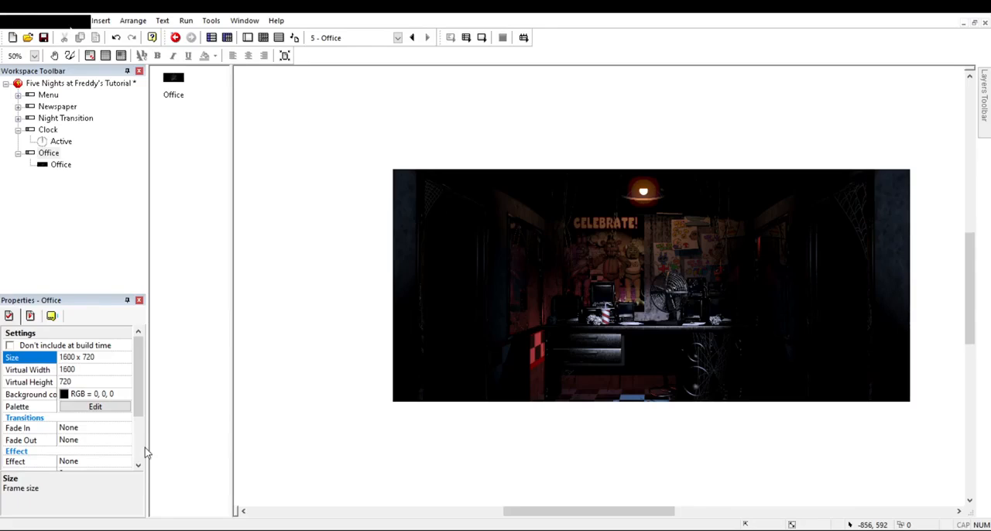
click(561, 496)
Step: Move the office picture aside to check the resized frame beneath it, and undo the move
drag(891, 383, 806, 461)
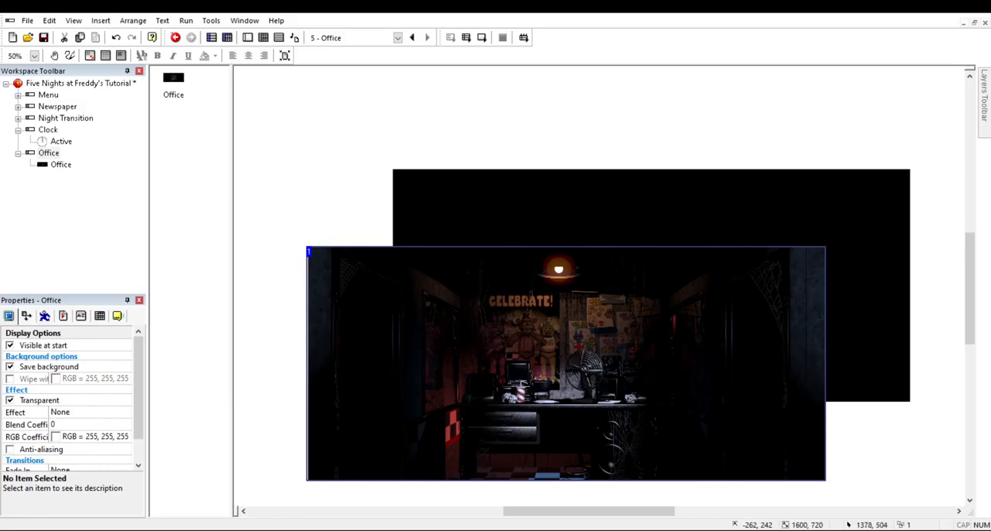
key(ctrl+z)
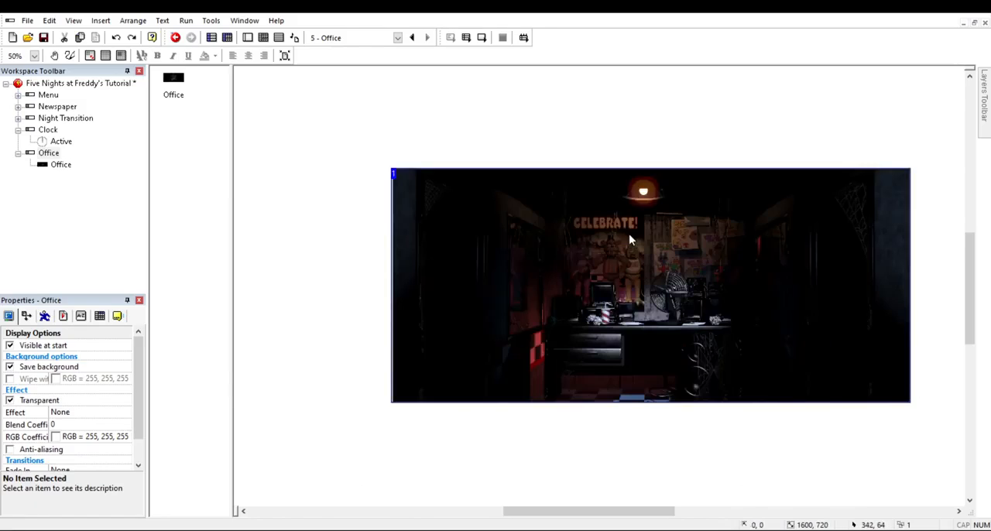
click(477, 121)
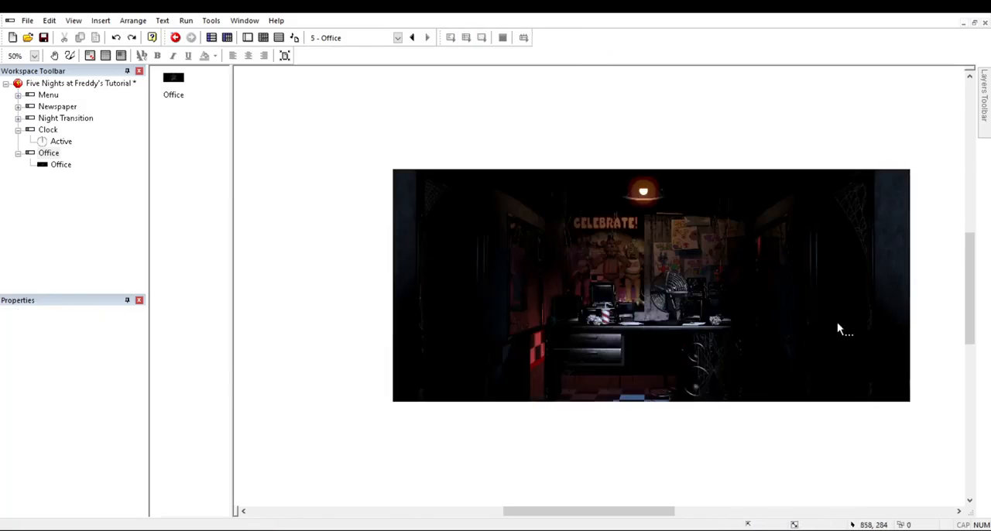
Step: Test-run the resized Office frame and close the preview
key(F7)
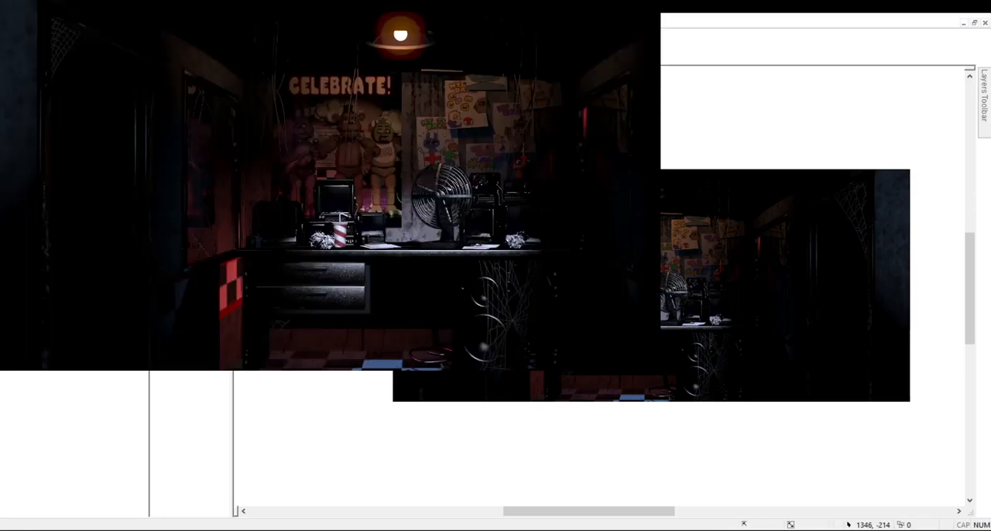
click(645, 2)
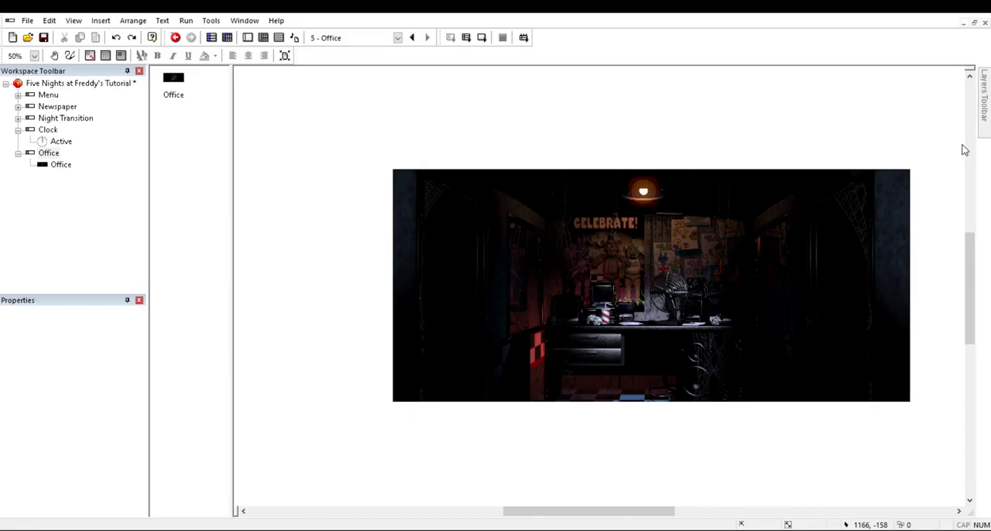
click(743, 325)
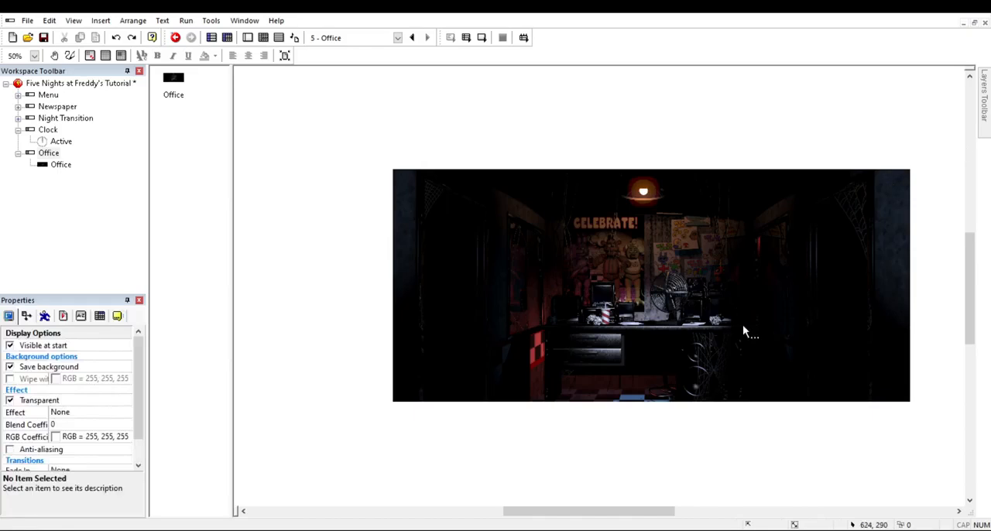
click(363, 351)
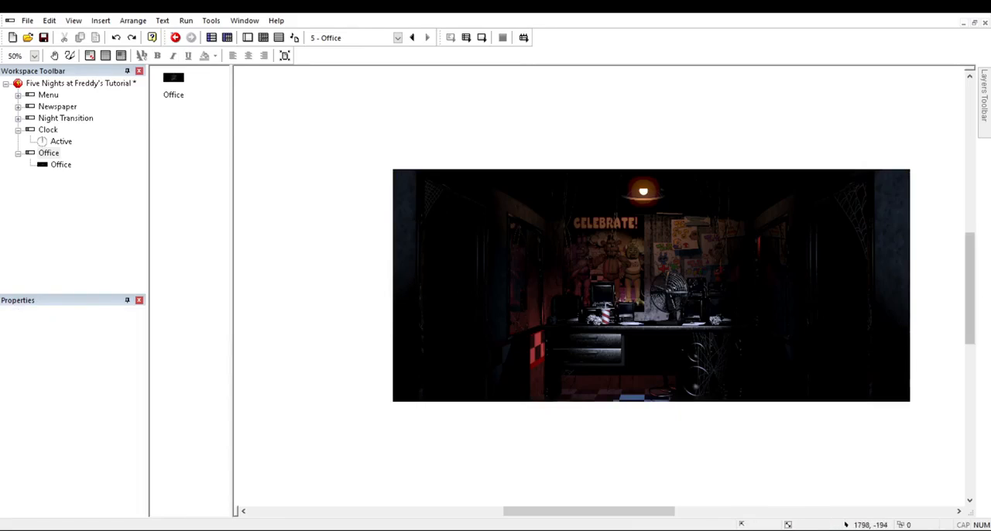
Step: Add a second layer to the Office frame and make it the active layer
mouse_move(984, 94)
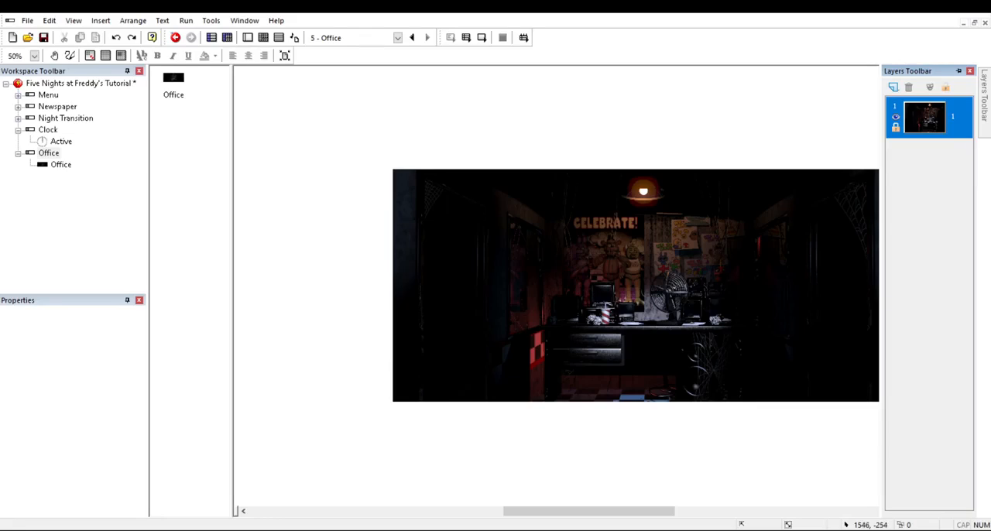
click(892, 87)
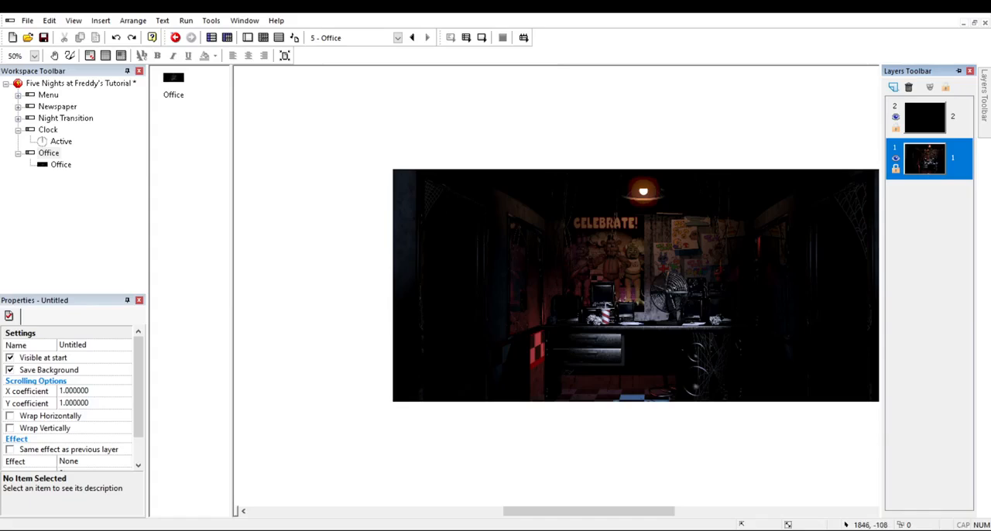
click(956, 121)
click(950, 157)
click(950, 116)
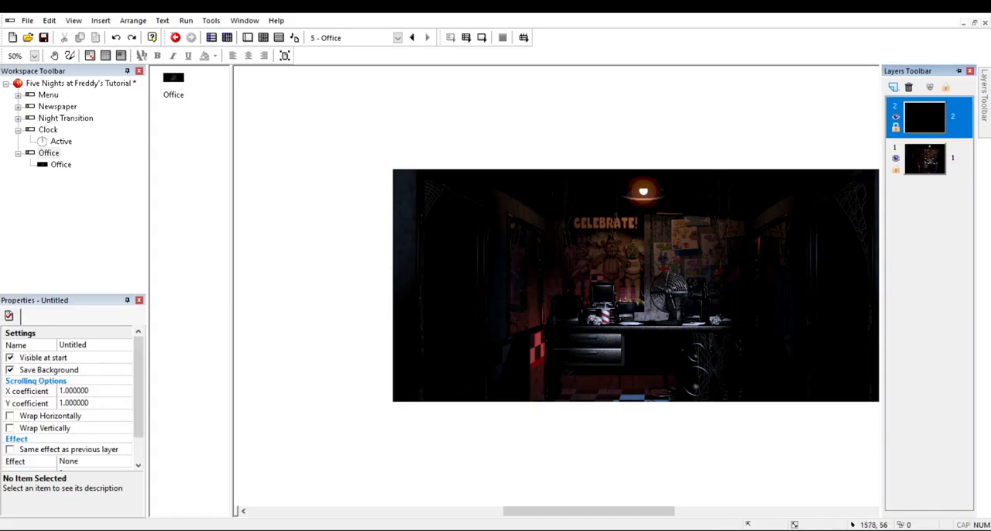
click(882, 175)
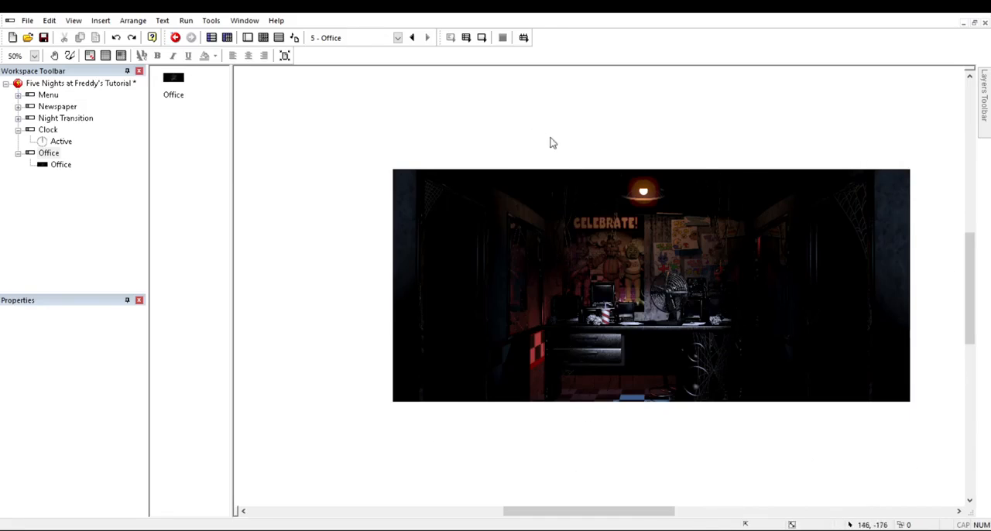
Step: Insert an Active object on layer 2 just outside the frame's left edge, at about -83, 51, and open its animation editor
mouse_move(984, 116)
double_click(449, 318)
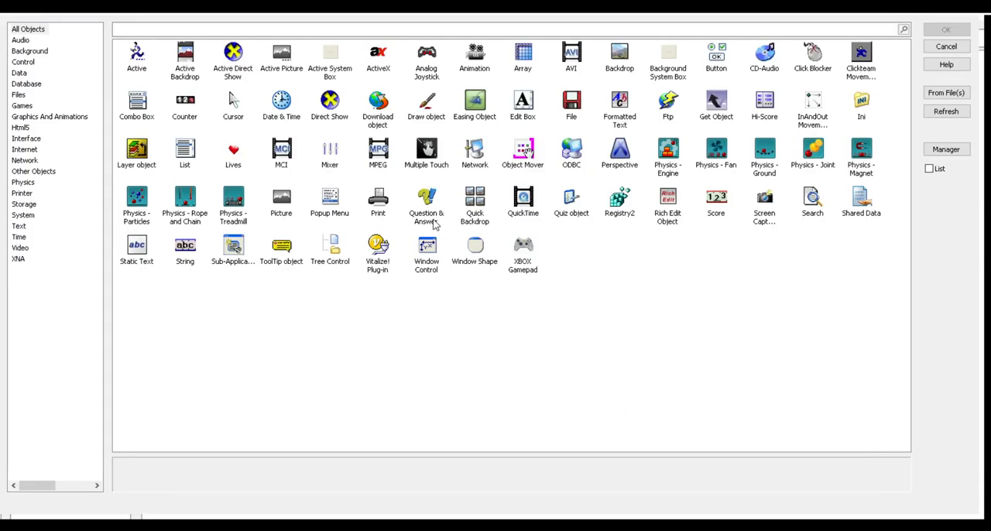
double_click(151, 61)
click(371, 191)
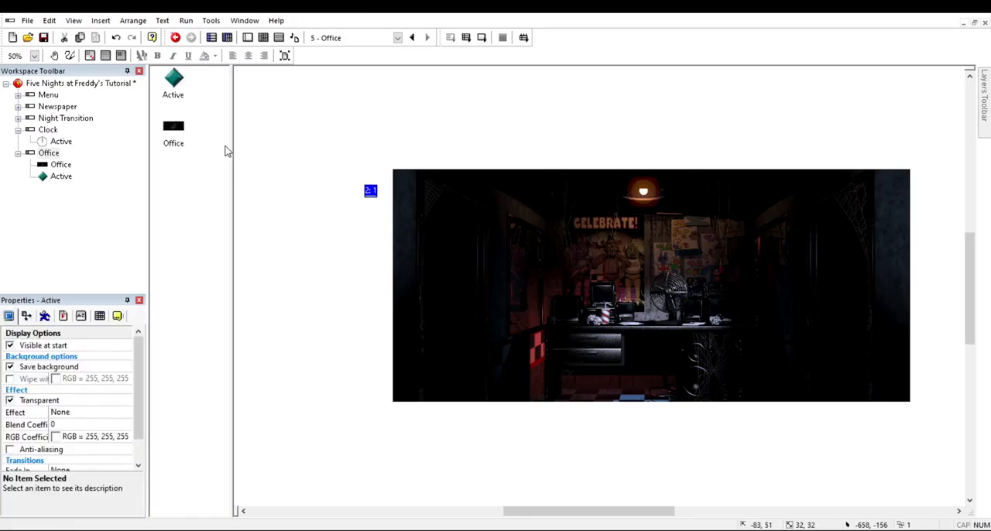
double_click(175, 81)
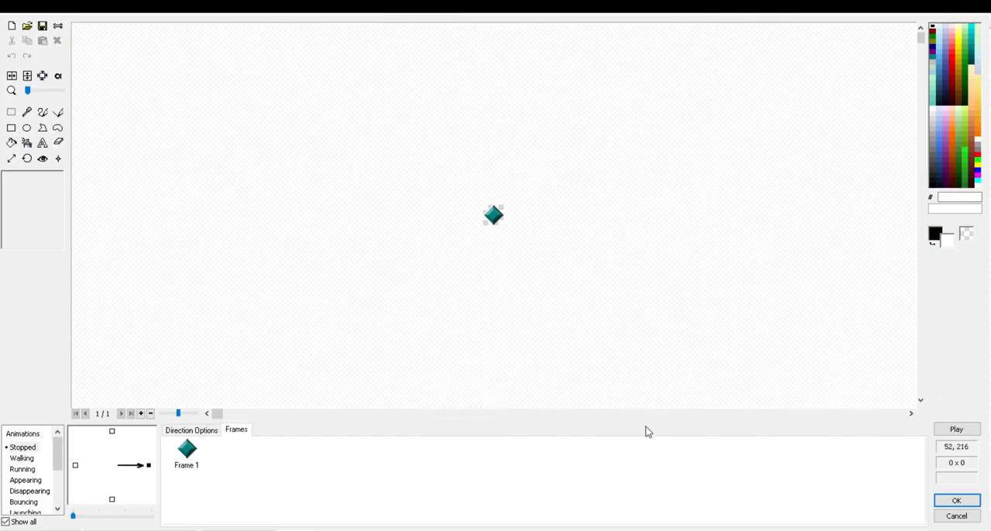
Step: Clear the Active object's default image, fill it with purple 8B378F, and confirm the animation edit
click(12, 28)
click(11, 143)
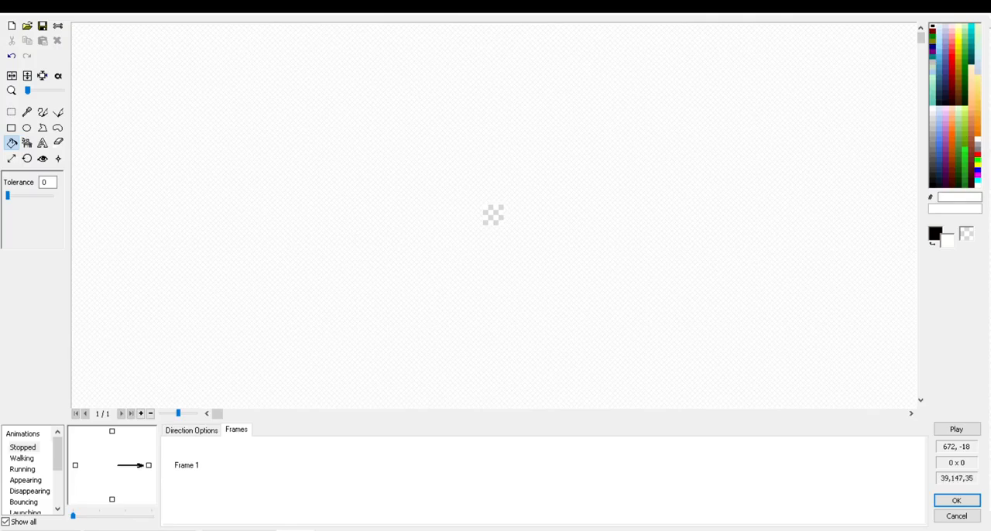
right_click(946, 175)
right_click(945, 169)
right_click(945, 150)
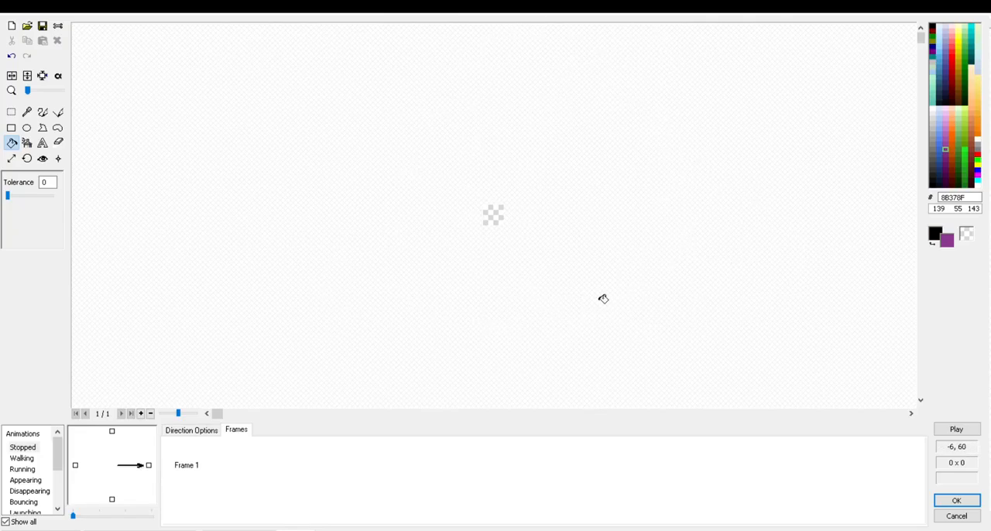
right_click(494, 213)
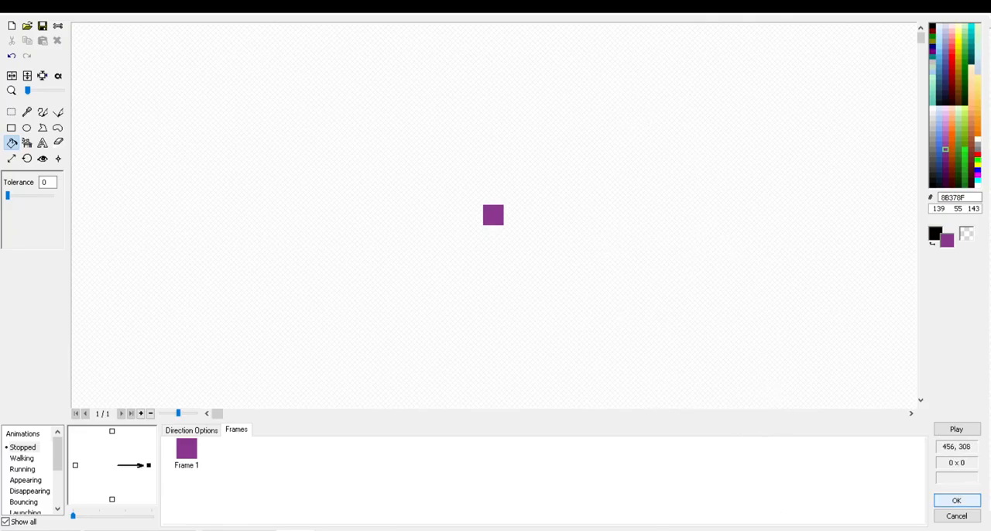
click(956, 500)
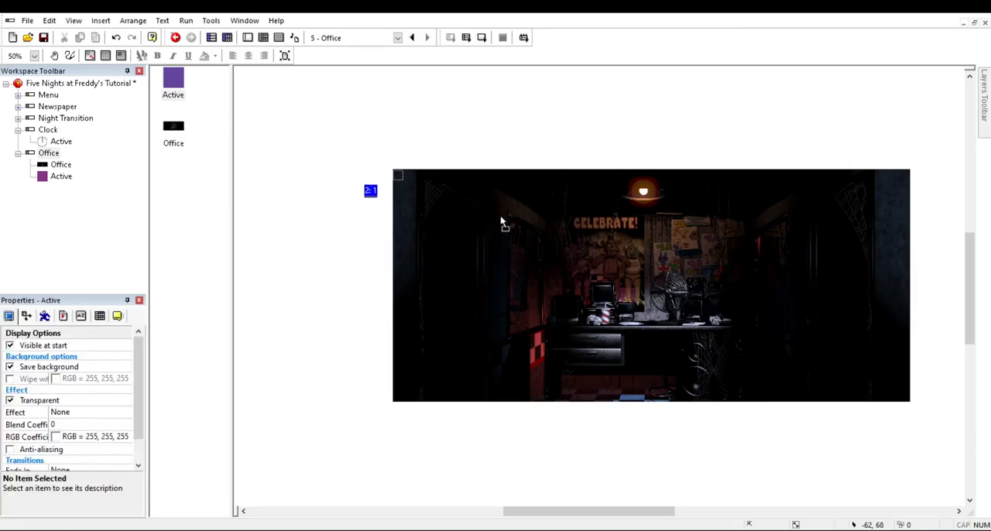
Step: Place the purple Active object in the Office frame's upper-left corner, at about 1, -1
drag(500, 218, 500, 212)
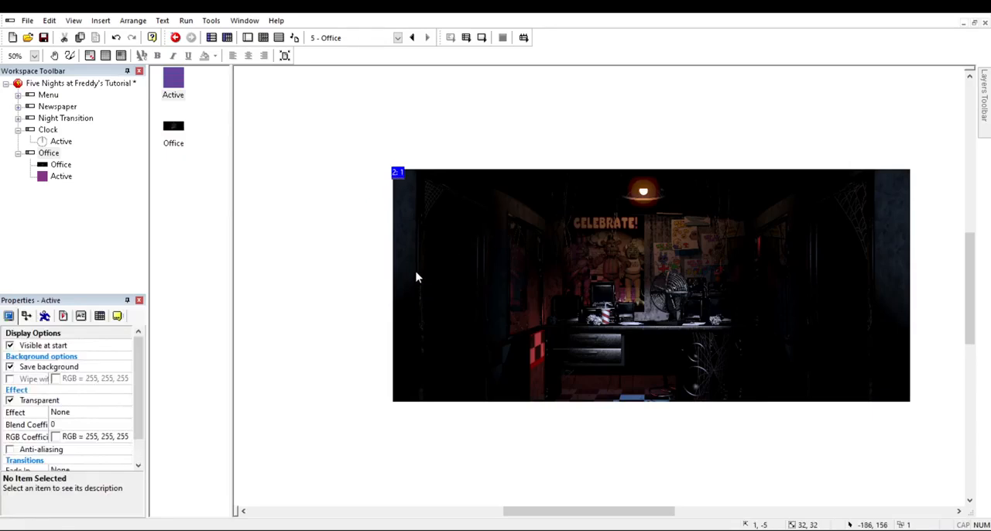
click(416, 271)
click(497, 213)
key(Left)
click(486, 247)
drag(493, 217, 495, 217)
click(447, 237)
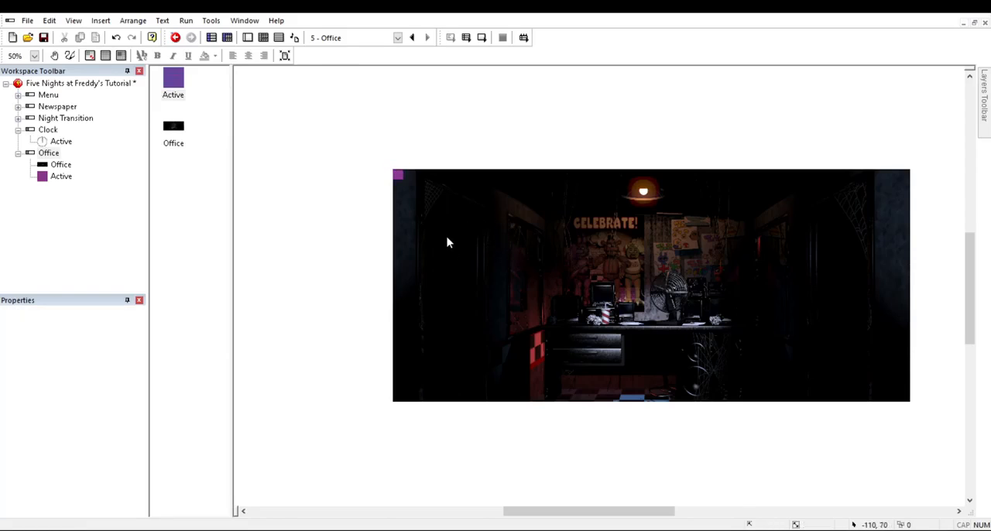
click(499, 216)
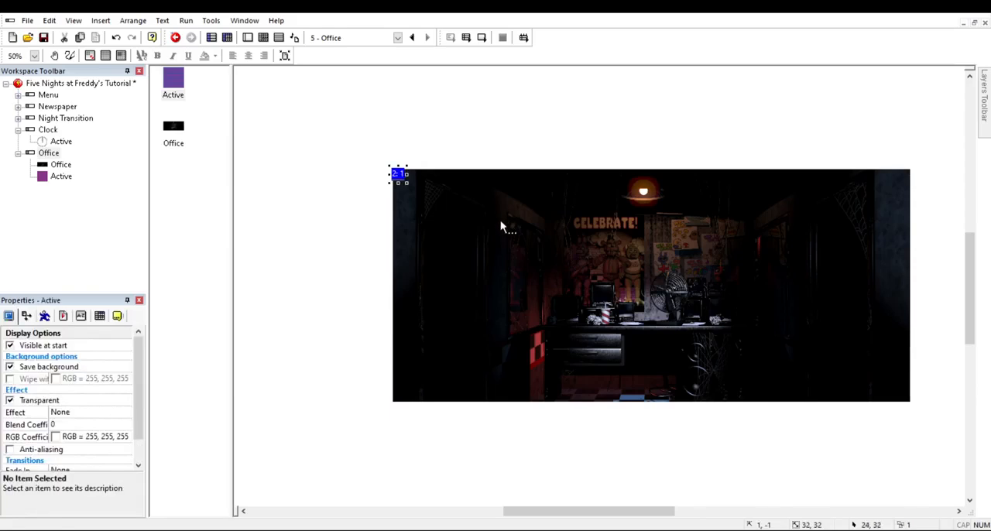
Step: Enlarge the purple Active object to about 378 by 718 pixels so it covers the office picture's left side at full height
drag(408, 184, 489, 265)
drag(623, 333, 622, 358)
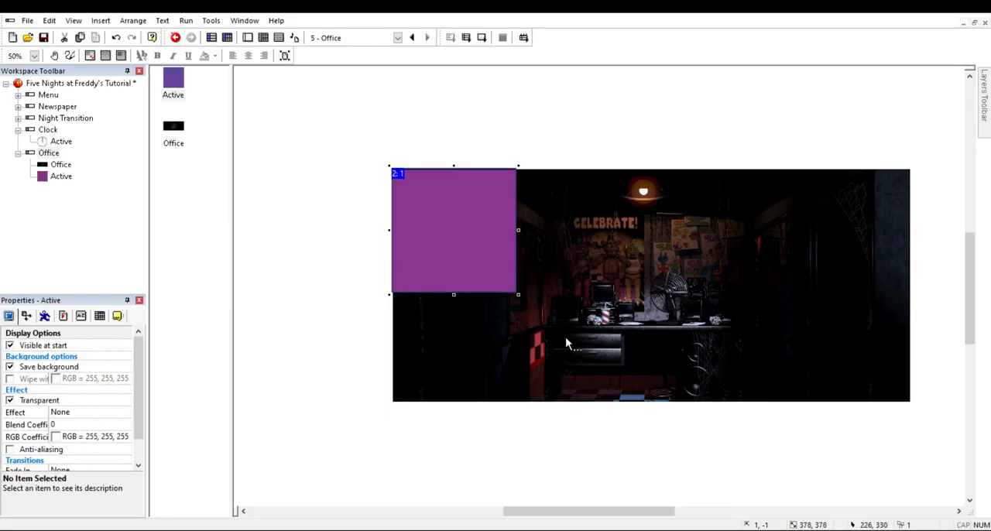
click(423, 336)
click(451, 252)
drag(568, 364, 574, 436)
key(ctrl+z)
click(449, 407)
click(507, 285)
click(508, 285)
drag(566, 367, 571, 505)
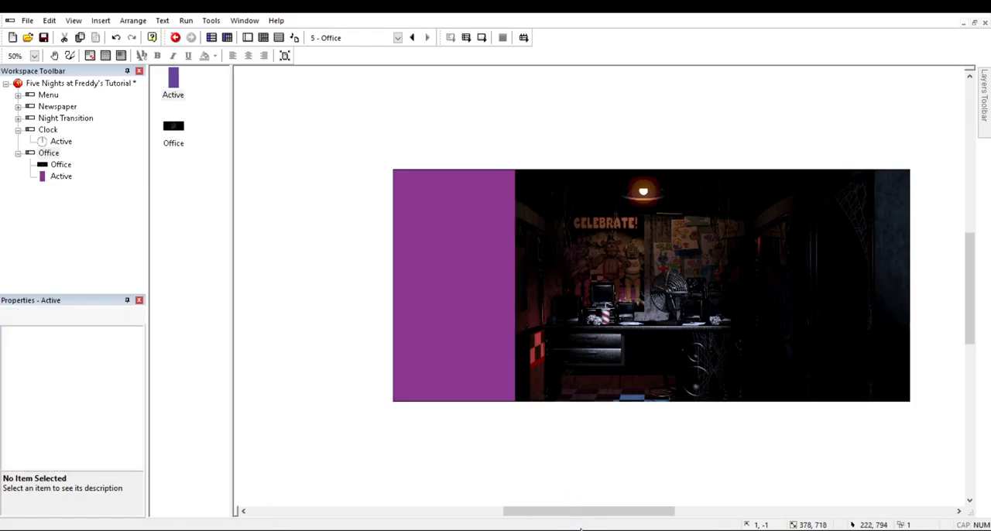
click(699, 470)
Step: Rename the purple Active object as SlowLeftScroll
click(577, 333)
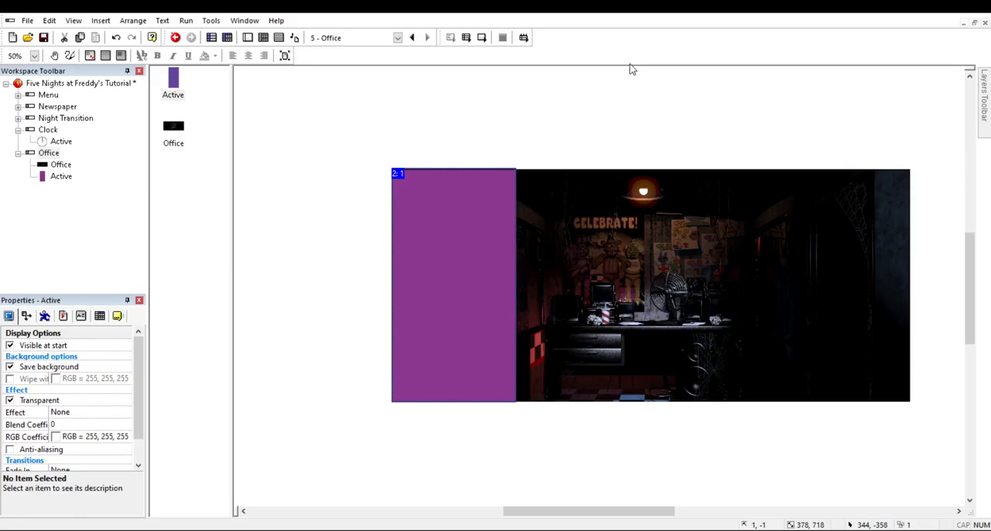
text(SlowL)
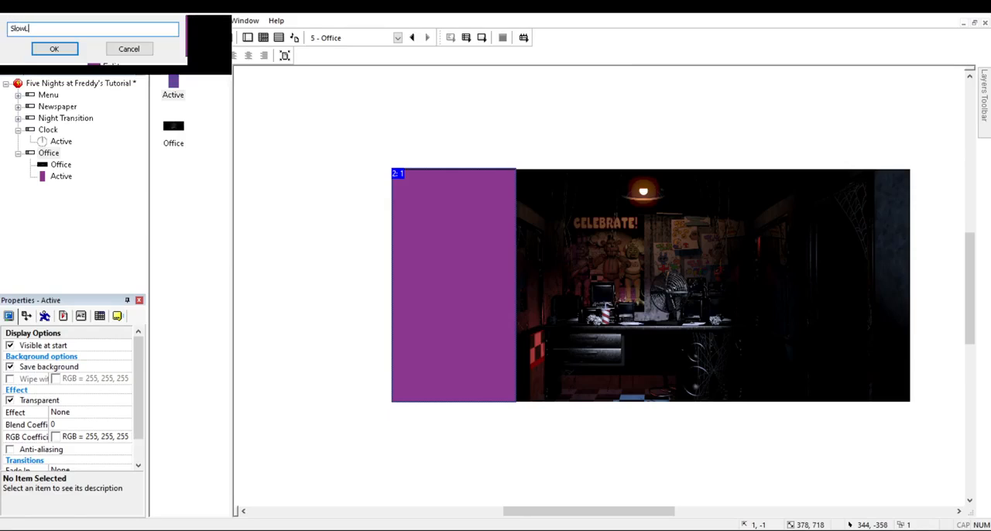
text(eftScroll)
key(Return)
click(434, 240)
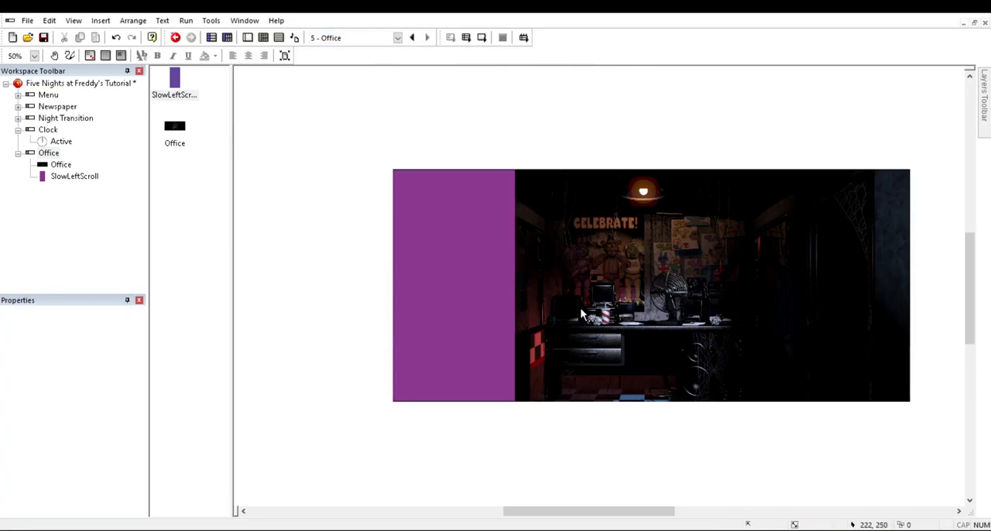
Step: Clone SlowLeftScroll directly beneath the original and fill the copy with the darker purple 631763
click(443, 240)
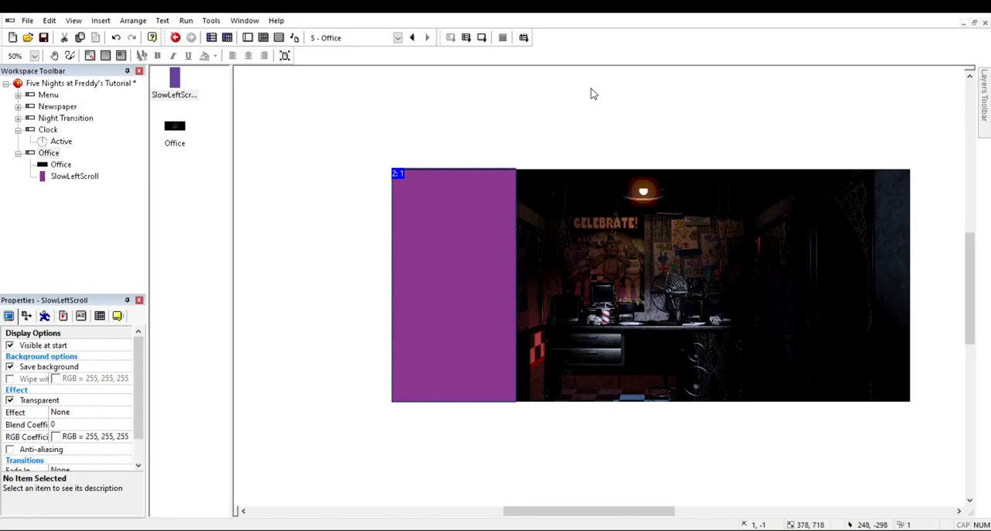
key(ctrl+d)
click(691, 303)
click(464, 464)
click(495, 445)
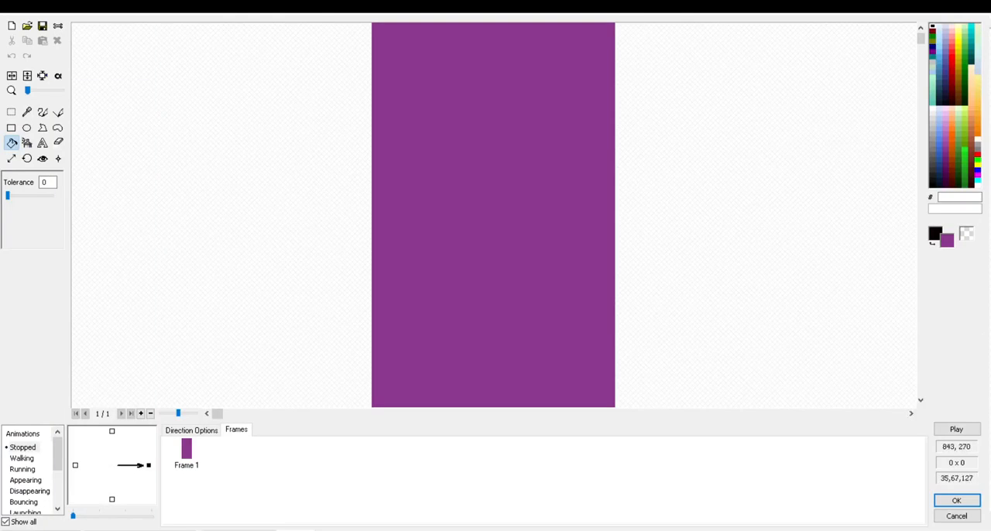
click(945, 165)
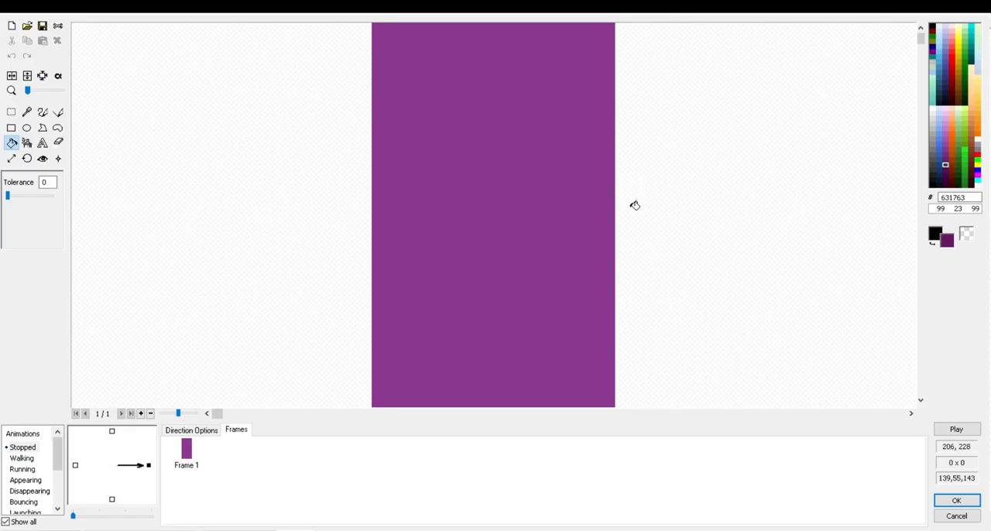
click(576, 202)
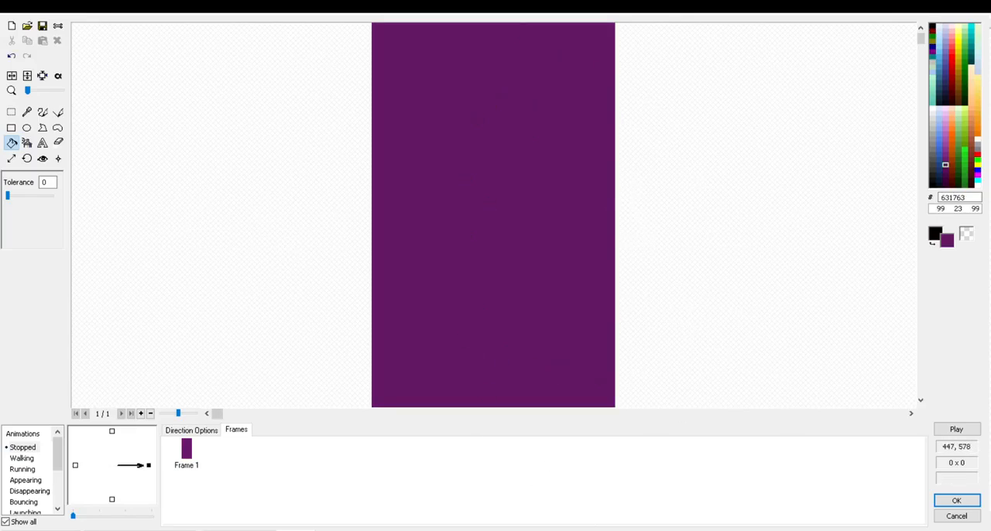
click(957, 500)
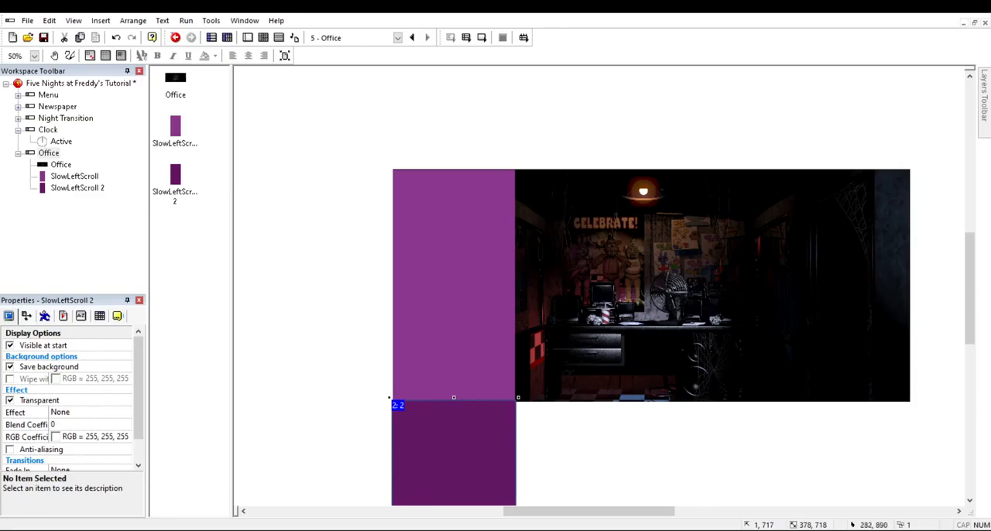
Step: Narrow SlowLeftScroll 2 to about 246 pixels and set its Y position to 335, matching SlowLeftScroll
scroll(681, 310, down, 2)
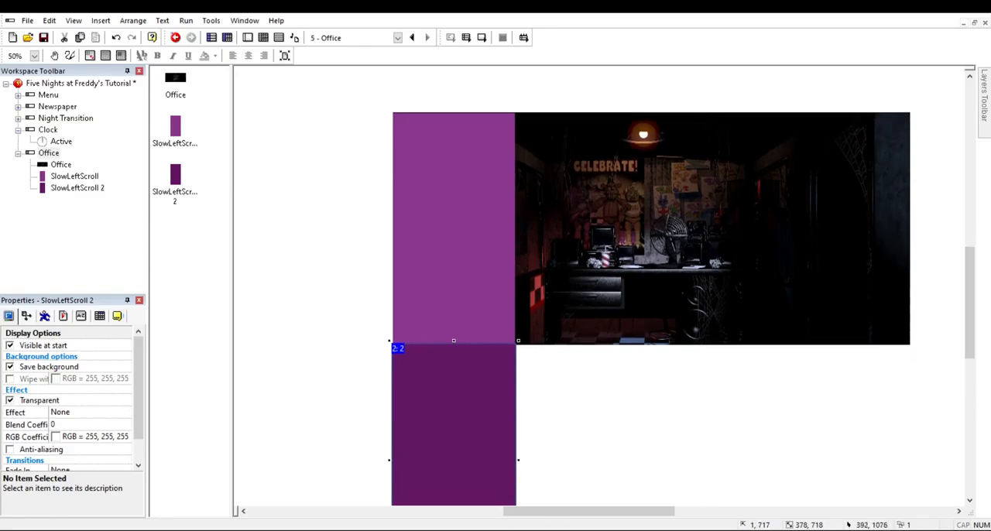
drag(518, 459, 476, 460)
mouse_move(970, 290)
mouse_down()
mouse_move(970, 327)
mouse_move(970, 300)
mouse_up()
click(474, 271)
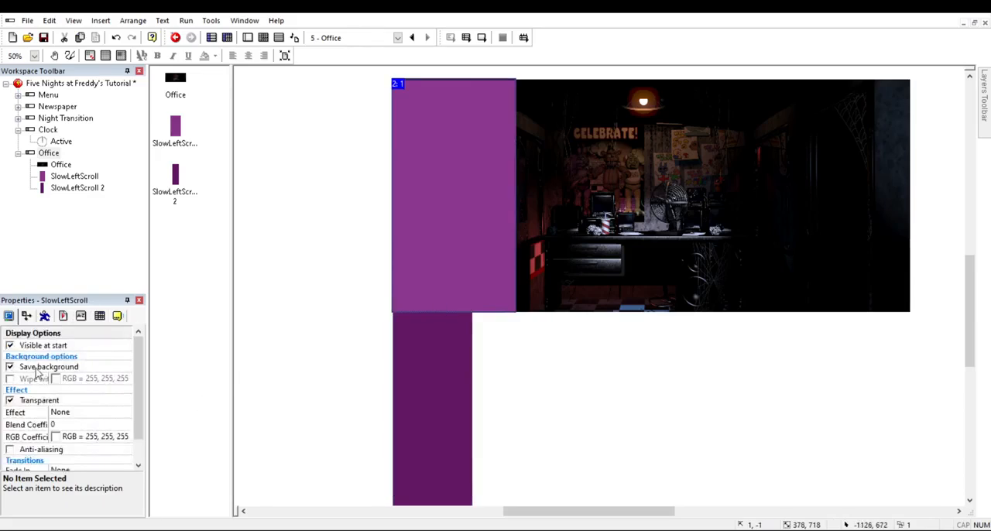
click(27, 316)
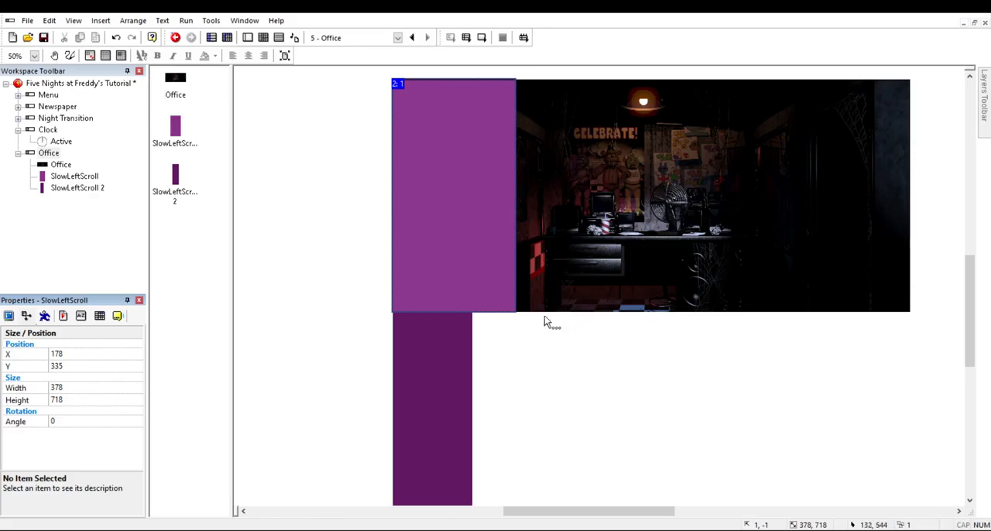
click(434, 457)
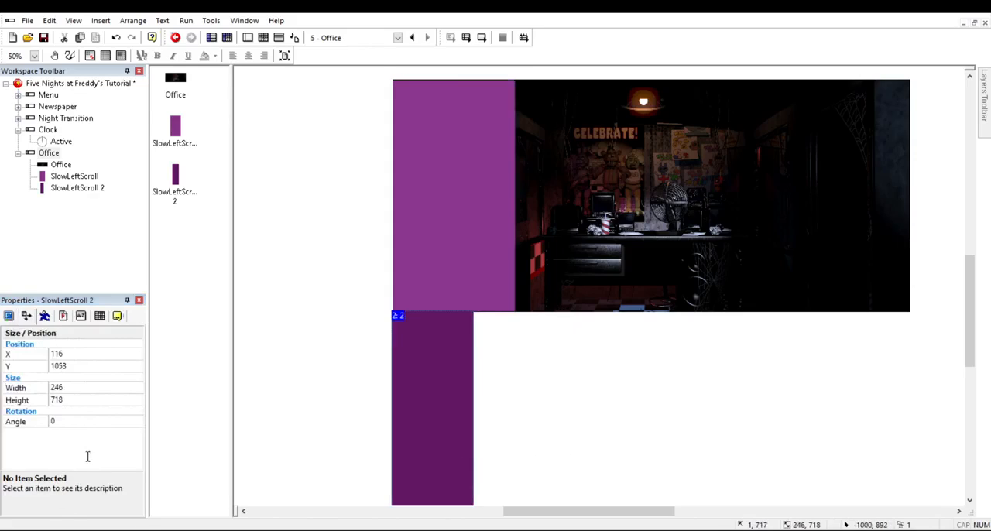
click(70, 366)
text(335)
key(Return)
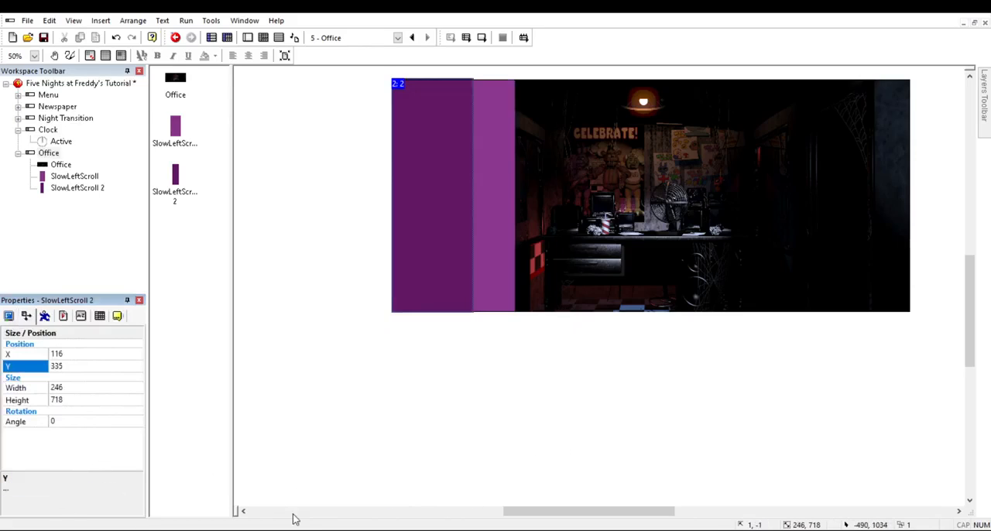
click(550, 426)
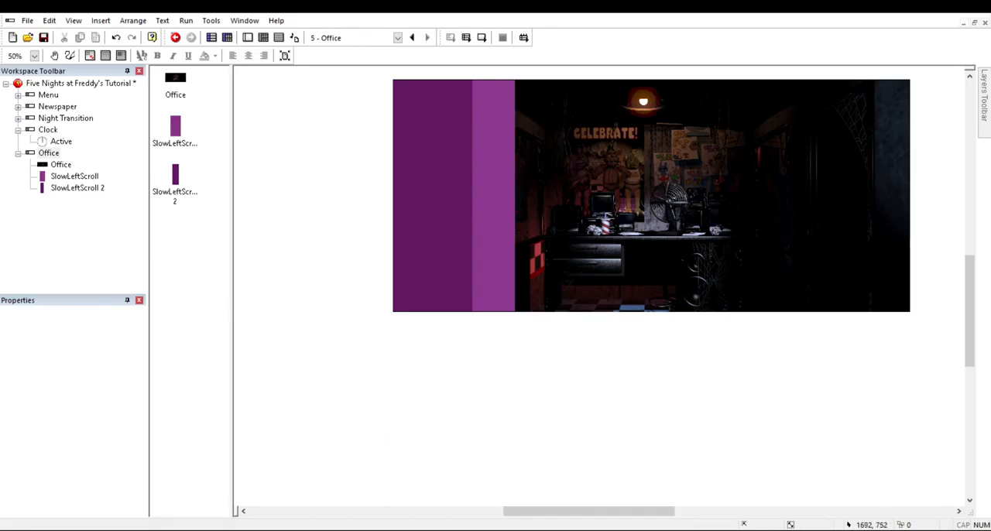
Step: Clone SlowLeftScroll 2 directly beneath itself and fill the new copy with the darkest purple 47074B
scroll(854, 301, up, 2)
click(533, 330)
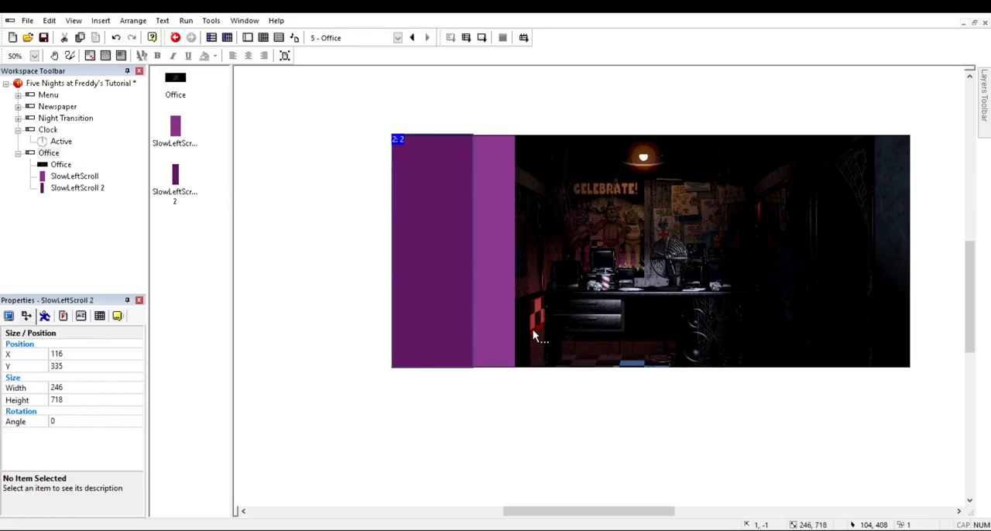
click(425, 314)
click(523, 298)
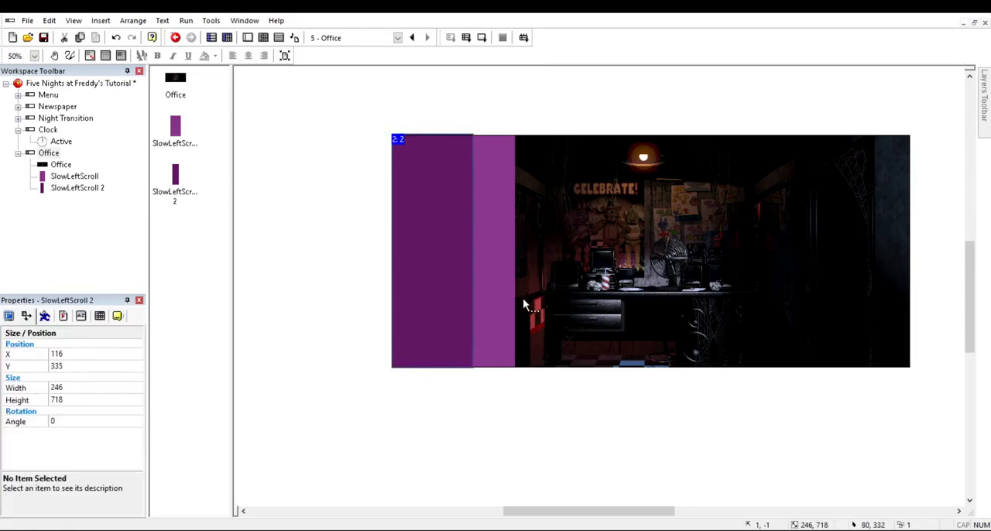
click(695, 310)
click(536, 499)
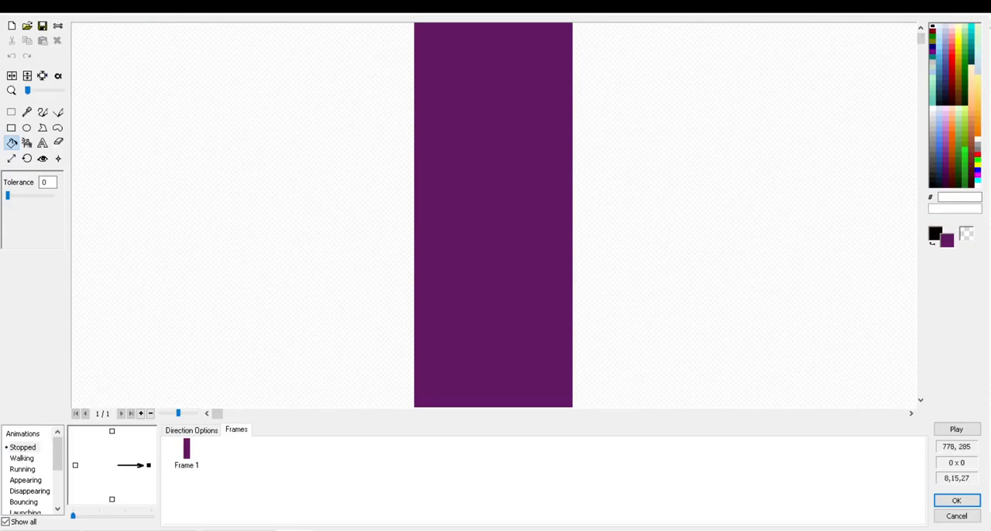
click(945, 175)
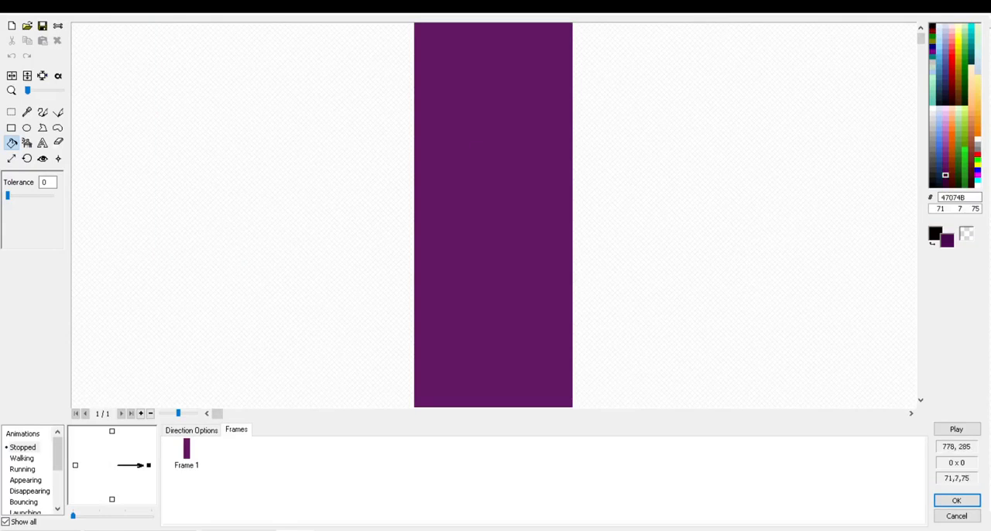
click(493, 256)
click(956, 501)
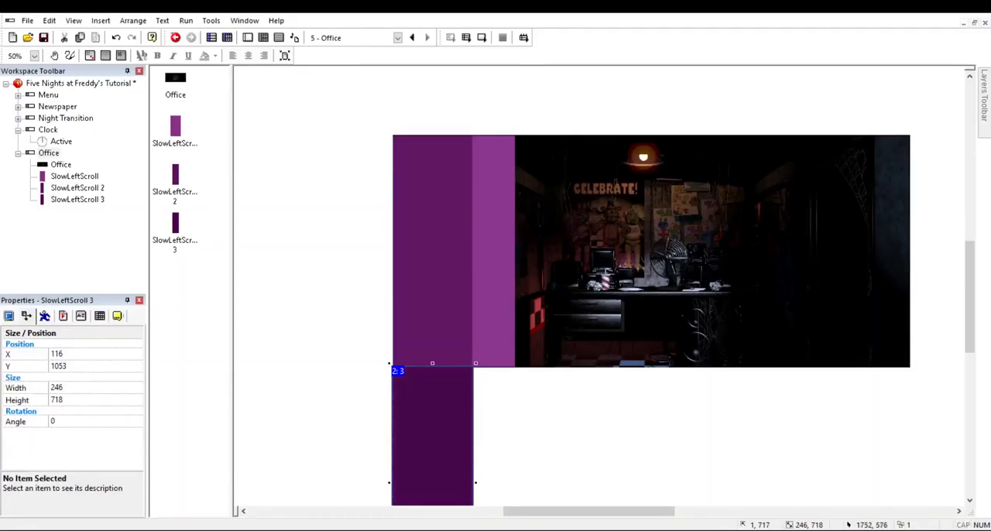
Step: Narrow SlowLeftScroll 3 to about 126 pixels and set its Y position to 335
scroll(632, 500, down, 2)
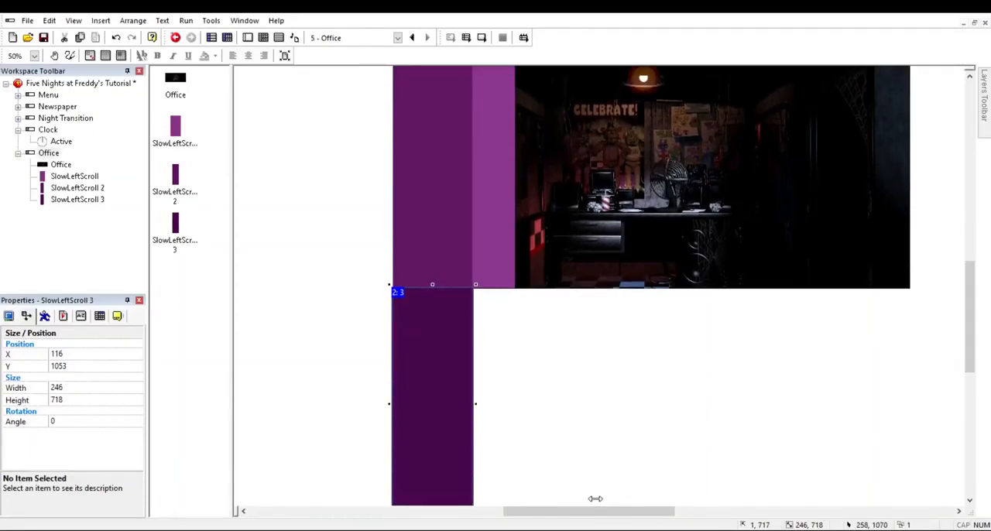
drag(595, 499, 547, 500)
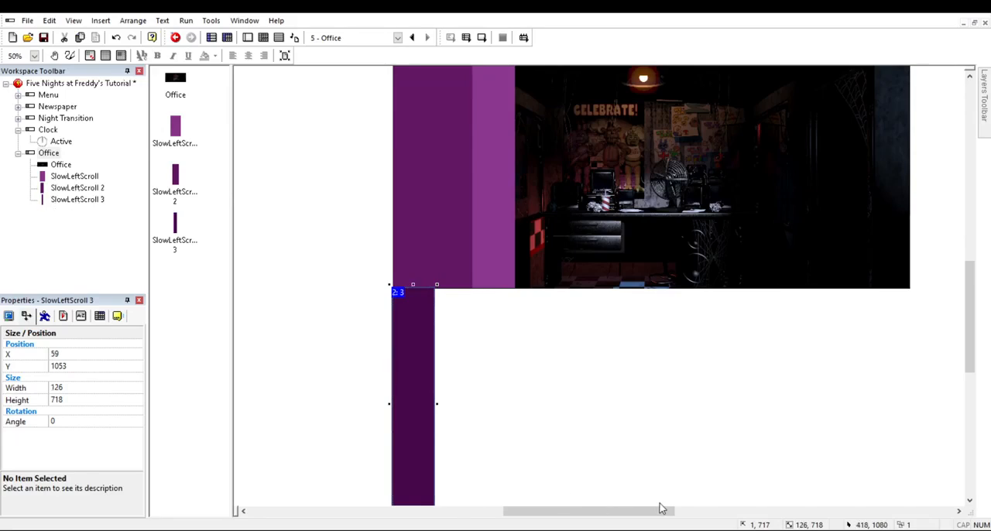
click(23, 366)
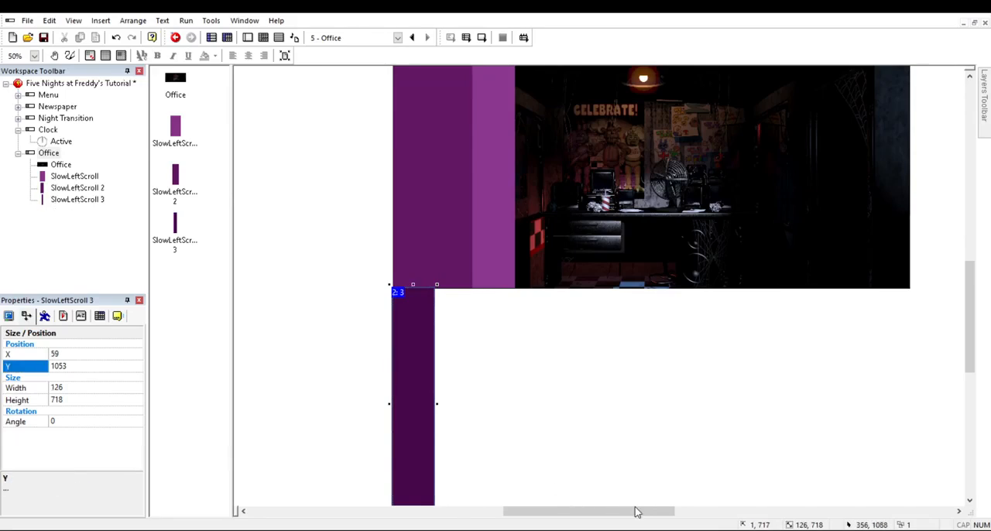
text(335)
key(Return)
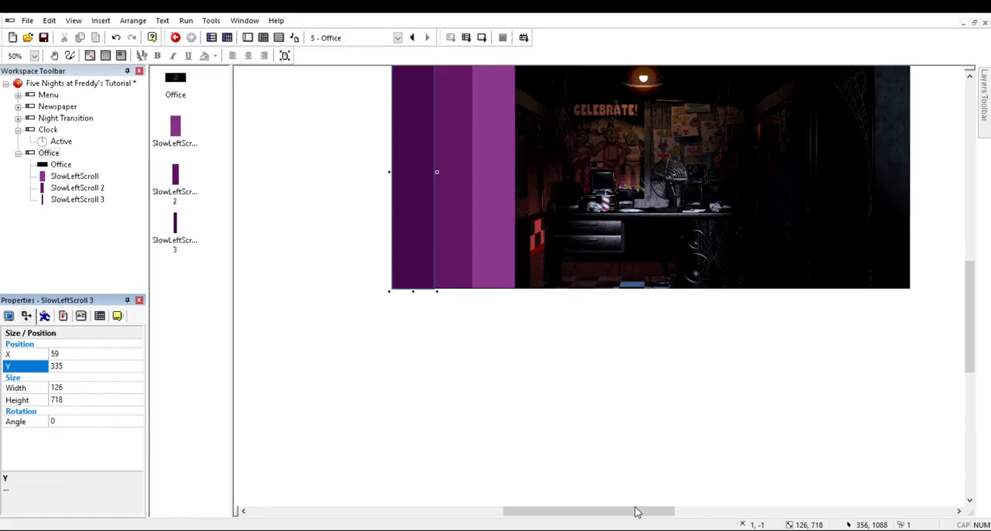
click(637, 511)
scroll(628, 384, up, 3)
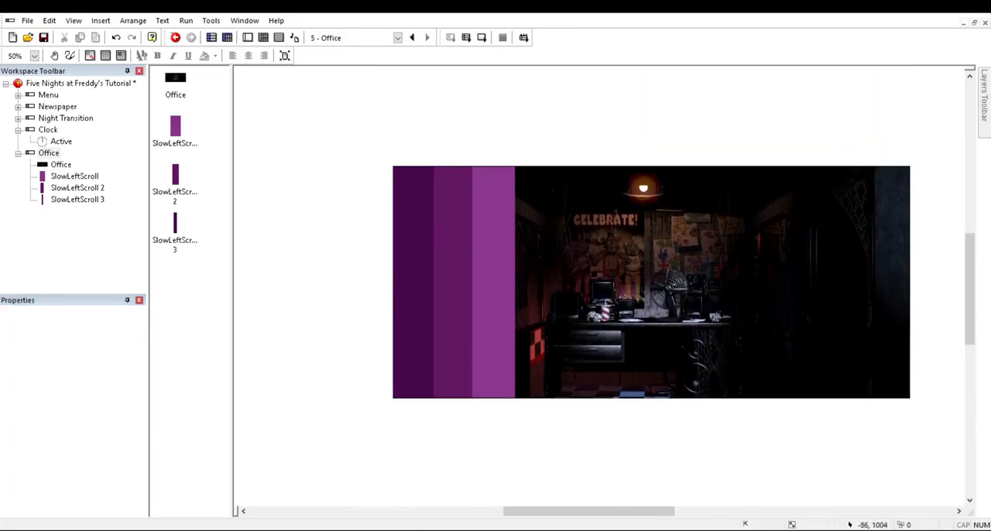
Step: Nudge SlowLeftScroll 2 about 2 pixels to the left and save the project
click(490, 347)
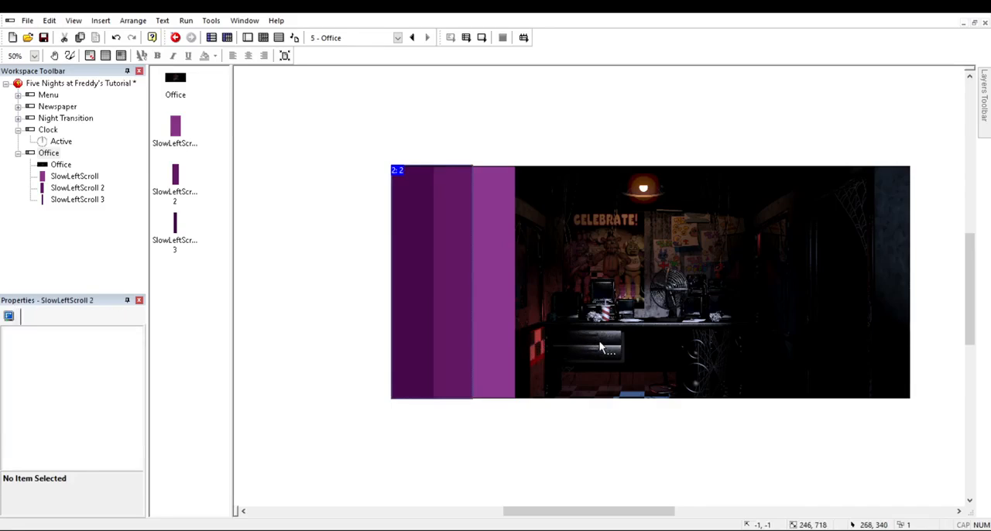
click(488, 434)
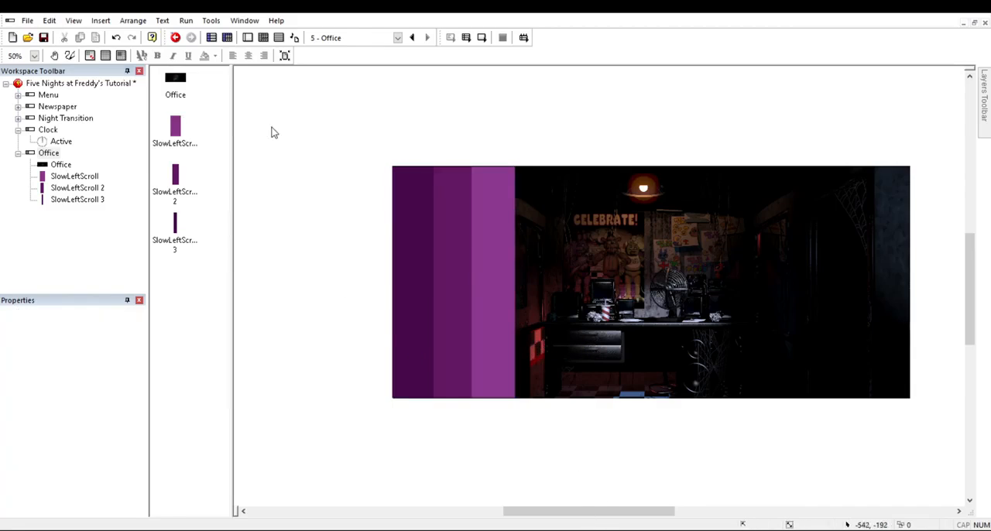
key(ctrl+s)
click(629, 331)
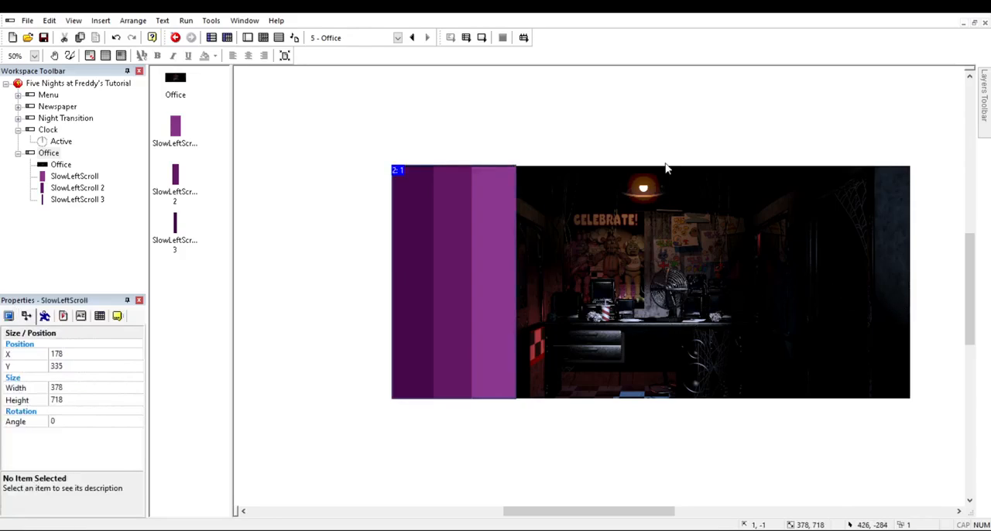
Step: Duplicate SlowLeftScroll and place the copy over the right part of the office picture, at about X 1080
key(ctrl+v)
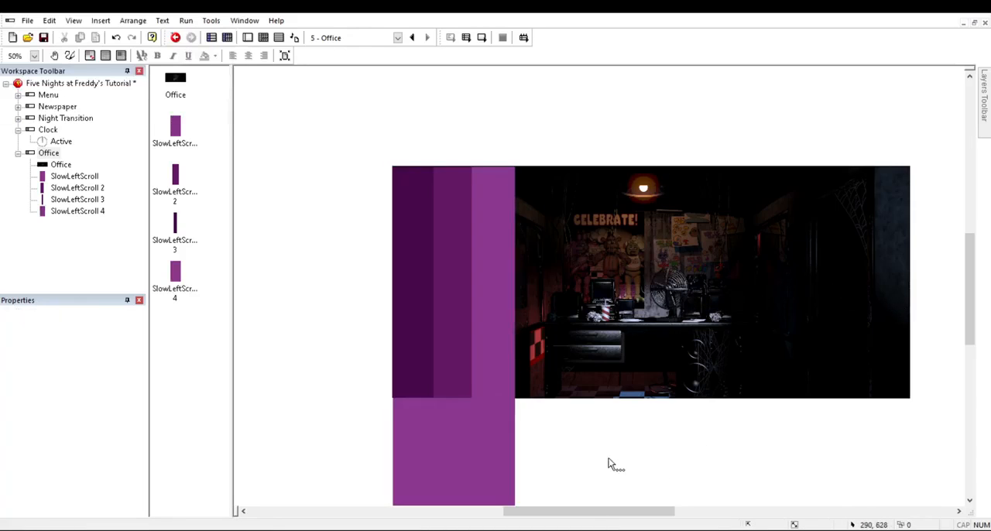
click(447, 435)
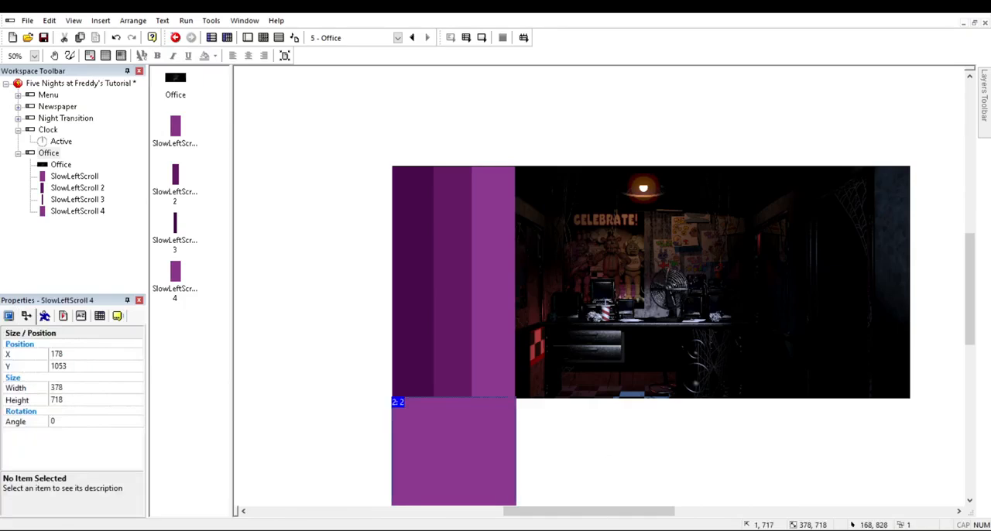
drag(447, 435, 913, 261)
drag(964, 435, 990, 430)
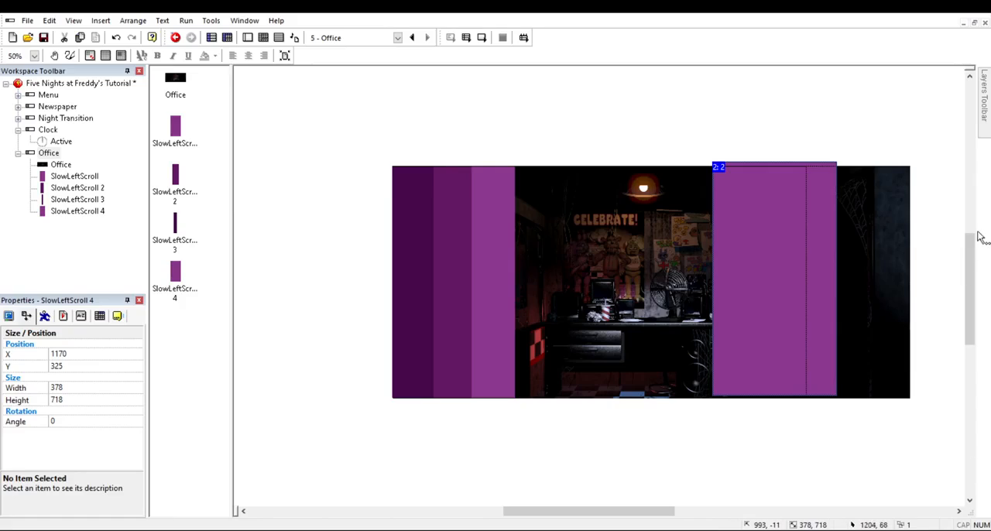
drag(939, 289, 935, 290)
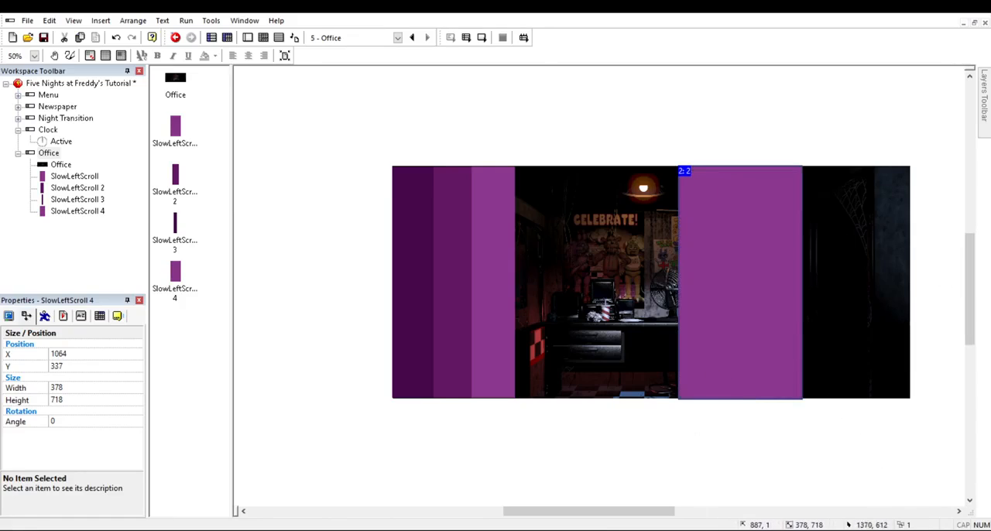
drag(895, 337, 958, 339)
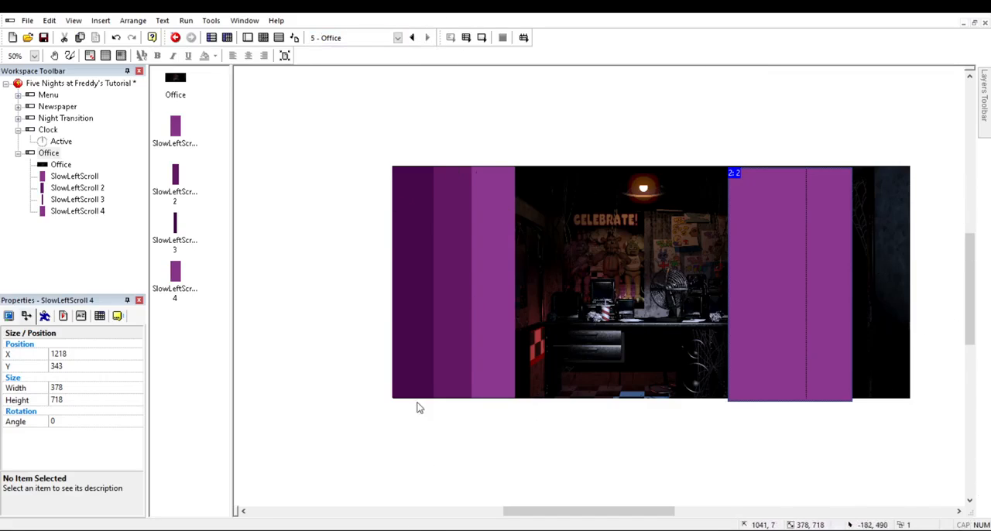
drag(942, 345, 990, 337)
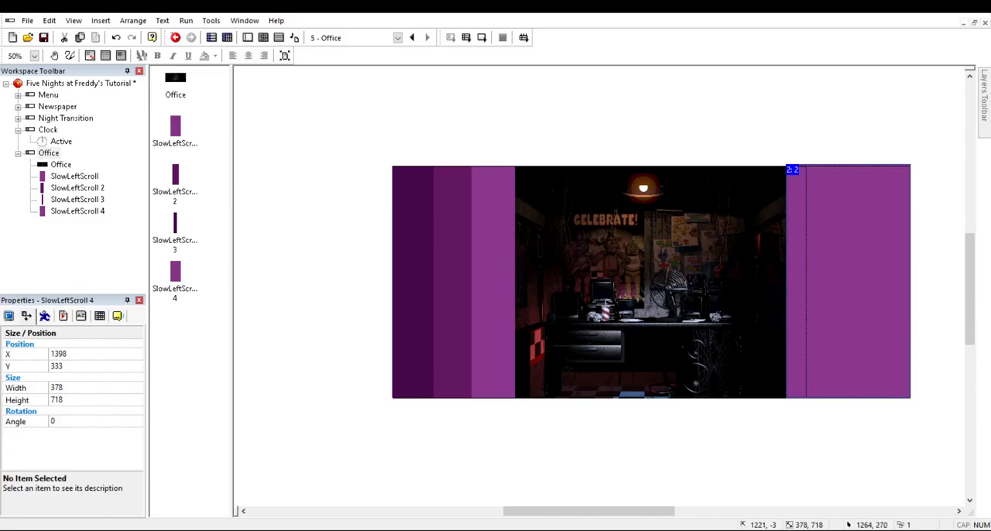
drag(854, 288, 750, 288)
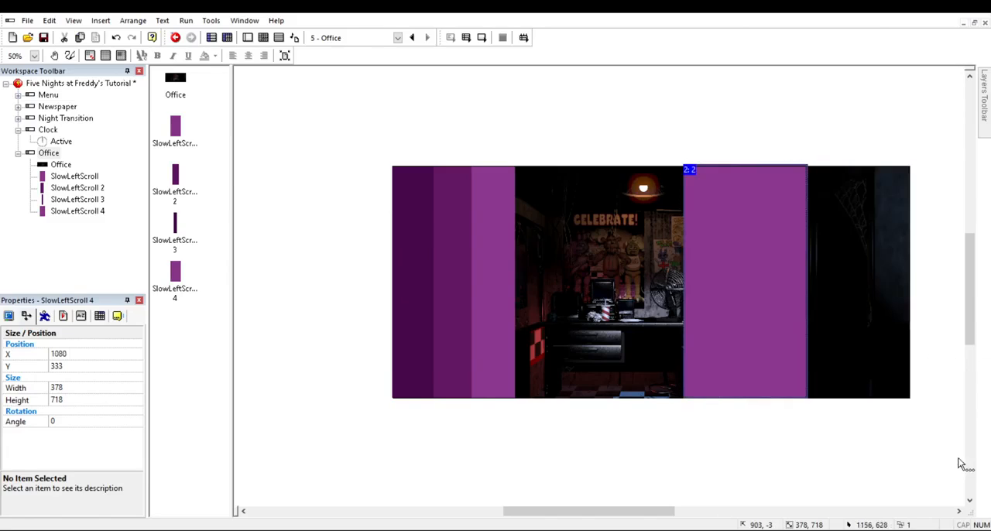
Step: Set the Y position of SlowLeftScroll 4 to 335
click(767, 445)
click(759, 294)
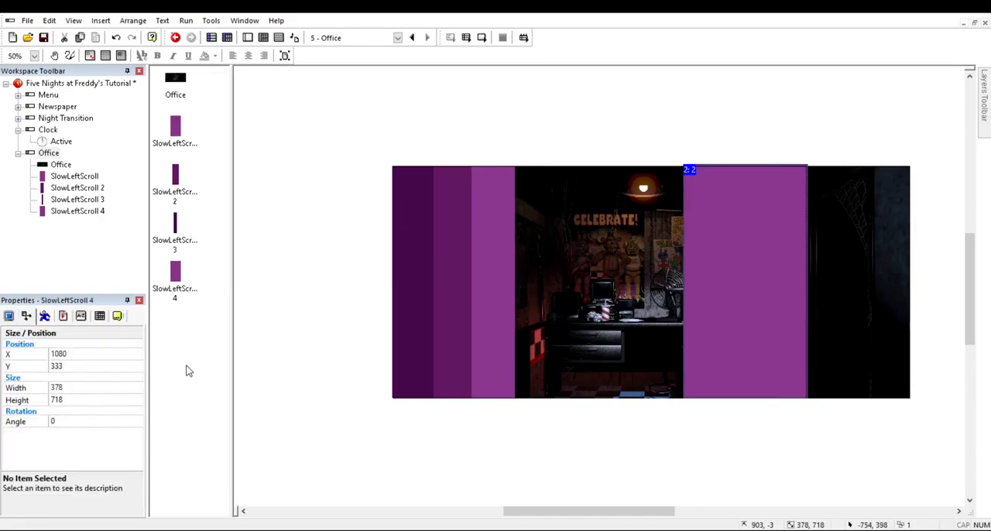
click(24, 366)
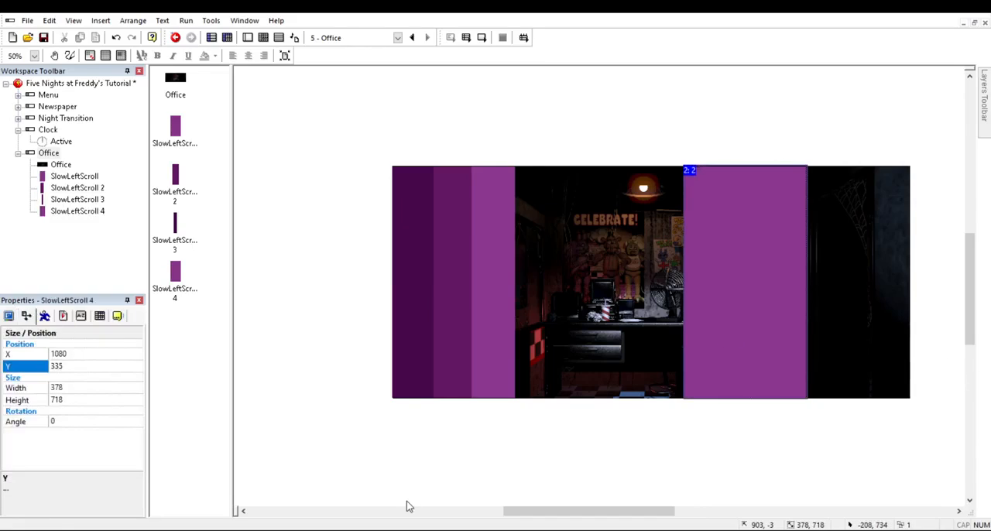
click(408, 505)
Step: Duplicate SlowLeftScroll 2, place the copy along the right edge of SlowLeftScroll 4 at about X 1152, and set its Y position to 335
key(Tab)
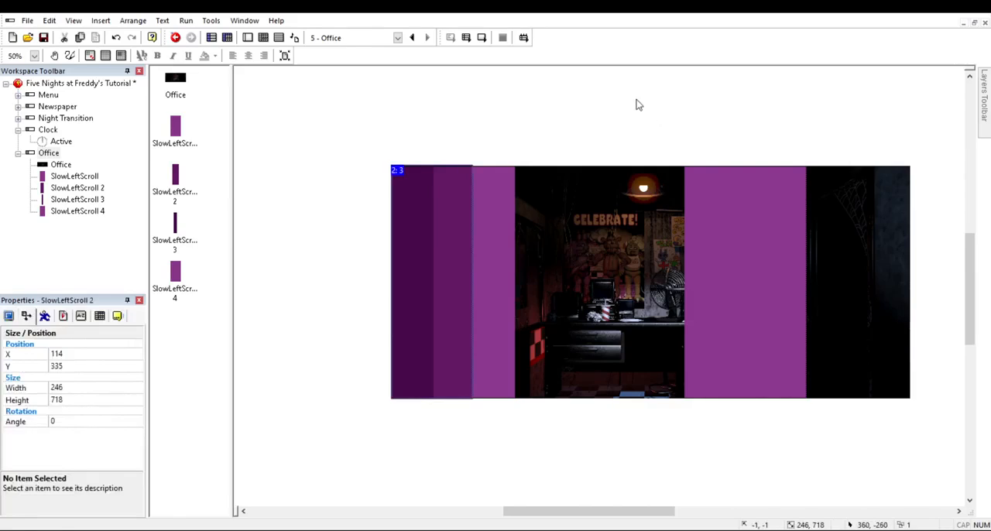
click(685, 294)
mouse_move(431, 440)
mouse_down()
mouse_move(519, 437)
mouse_move(783, 219)
mouse_move(768, 208)
mouse_up()
click(791, 451)
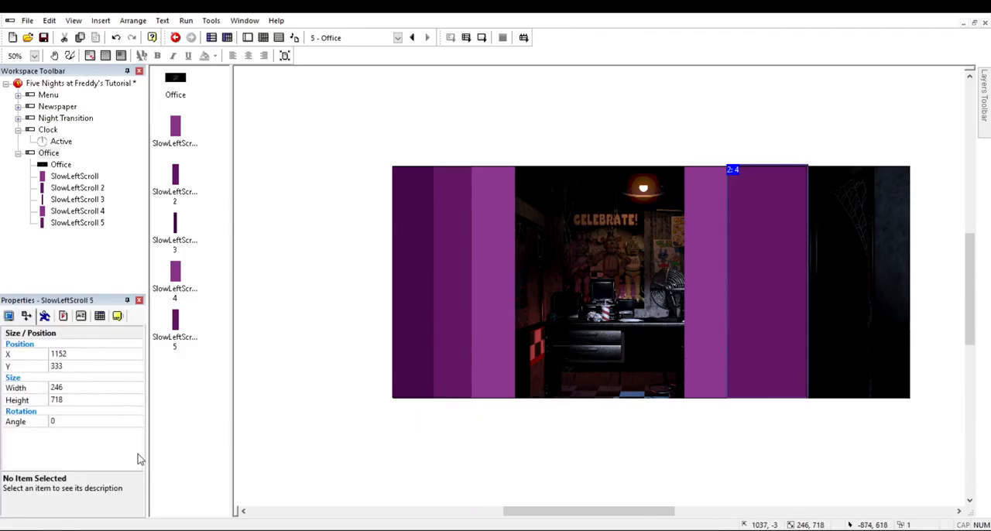
click(82, 366)
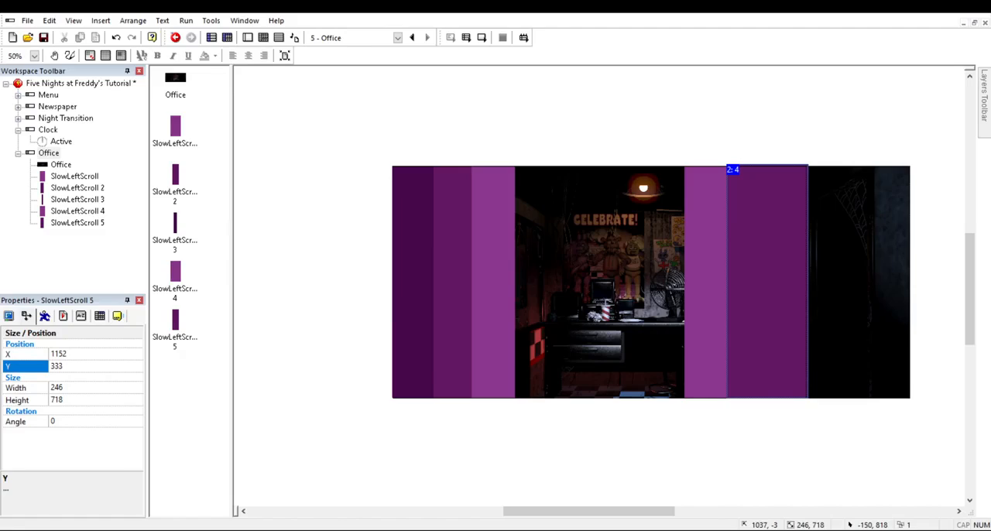
key(BackSpace)
text(5)
key(Return)
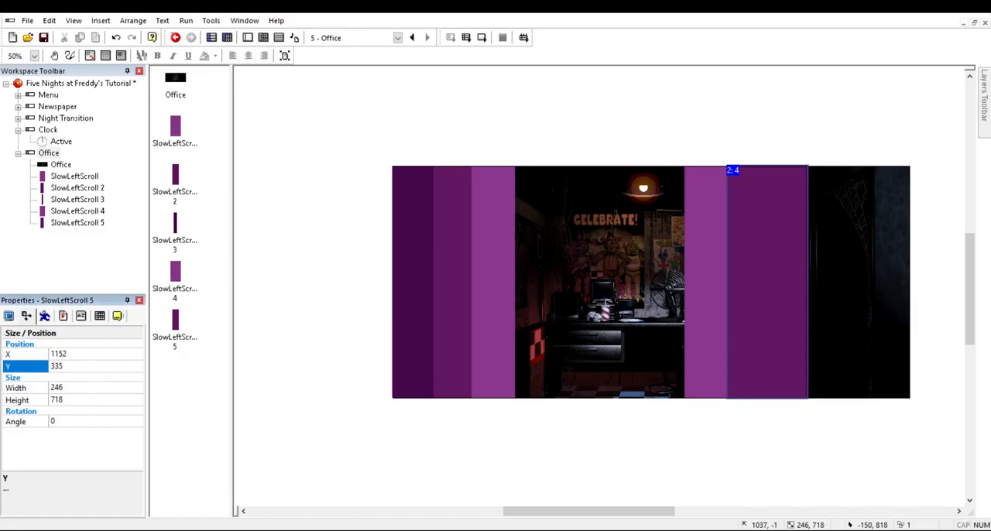
Step: Duplicate SlowLeftScroll 3, place the copy along the right edge of SlowLeftScroll 5 at about X 1213, and level it with the other zones
click(425, 279)
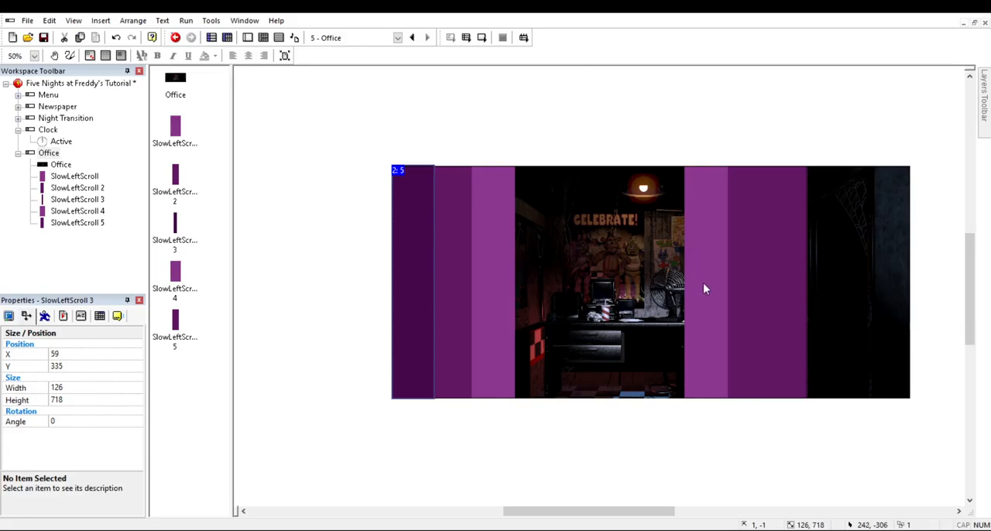
click(736, 337)
mouse_move(404, 440)
mouse_down()
mouse_move(472, 423)
mouse_move(793, 240)
mouse_up()
drag(988, 294, 974, 255)
drag(971, 248, 970, 248)
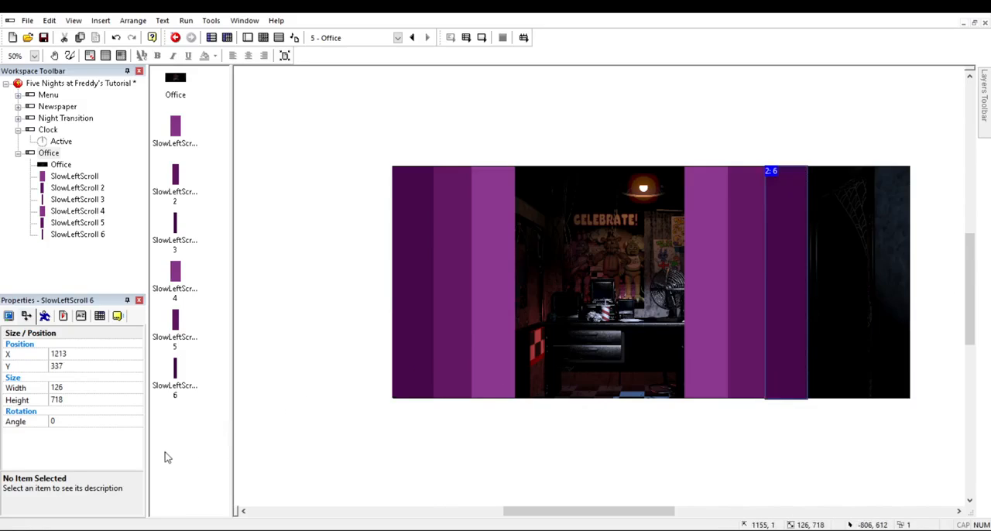
click(74, 367)
click(611, 491)
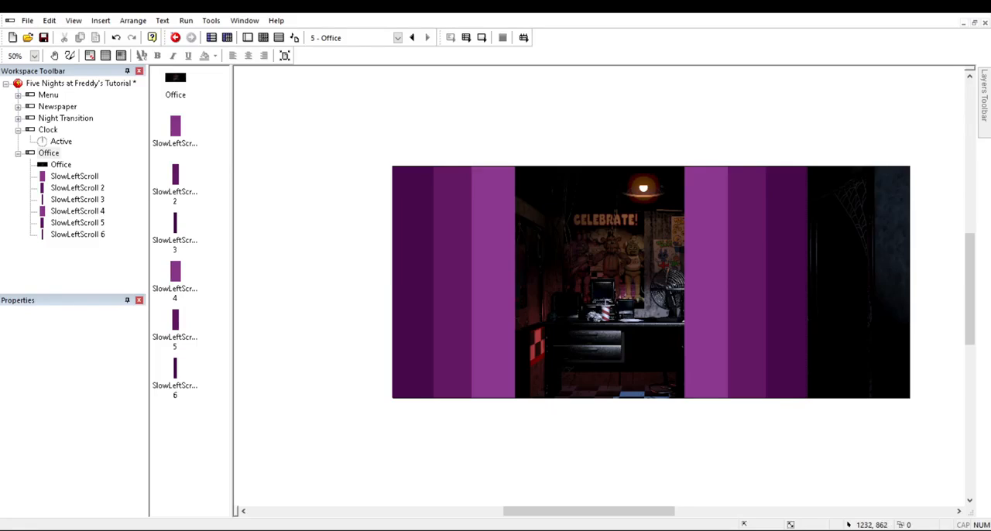
click(472, 346)
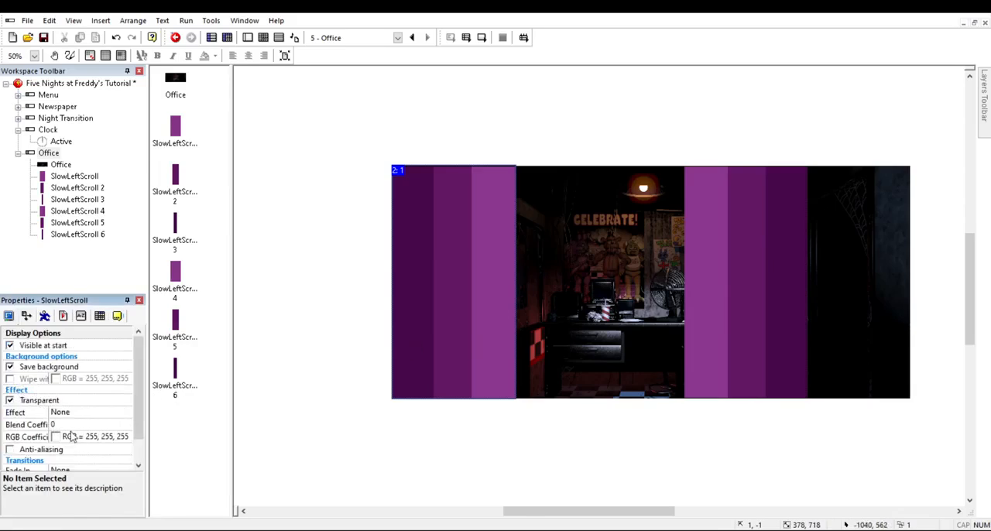
click(382, 385)
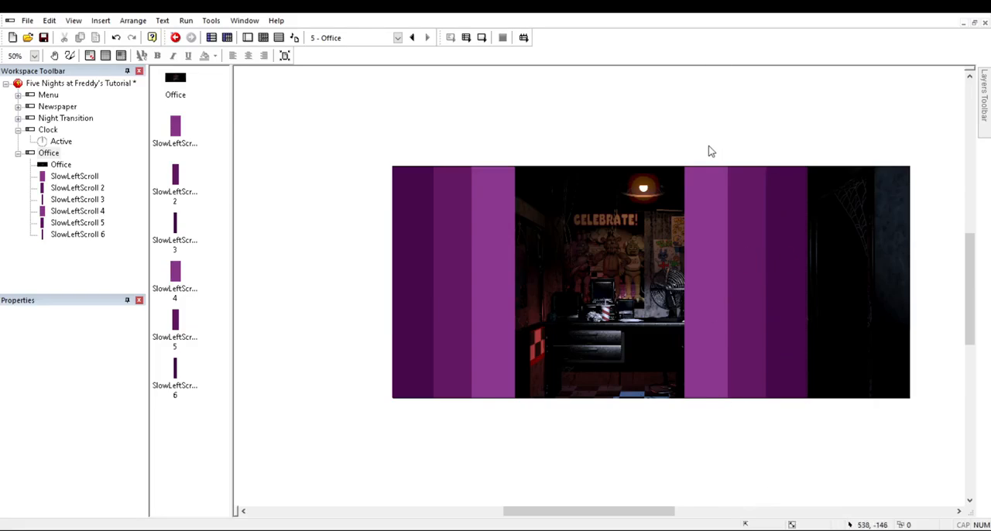
Step: Insert an Active object over the middle of the office picture
double_click(721, 169)
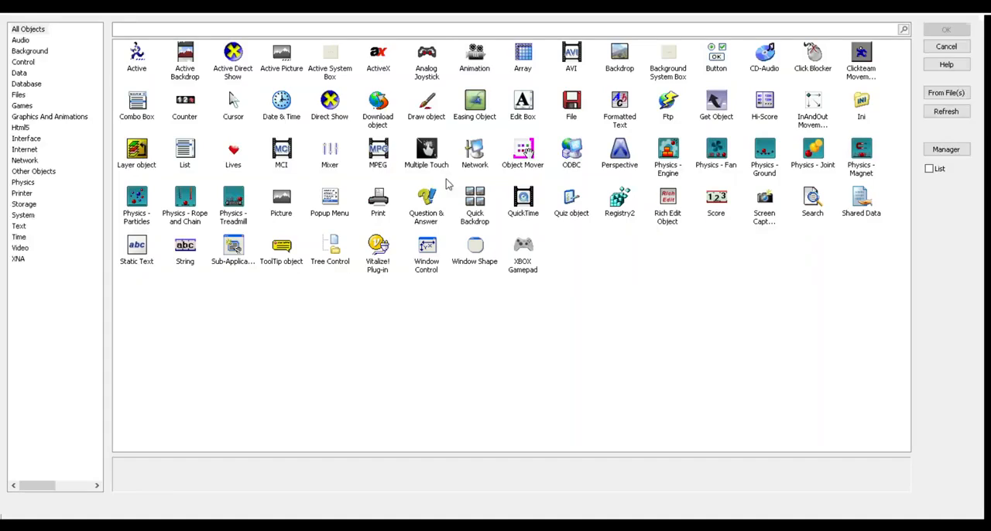
double_click(181, 68)
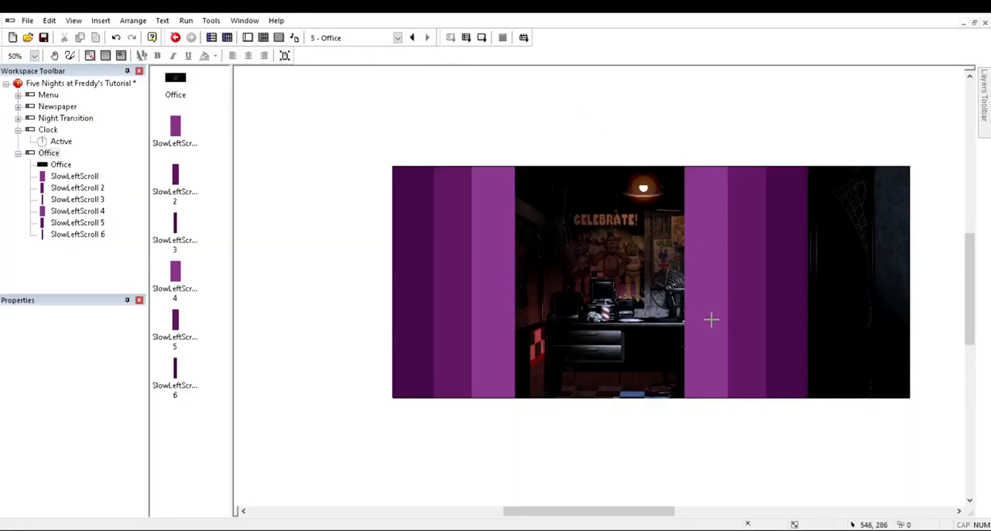
click(750, 338)
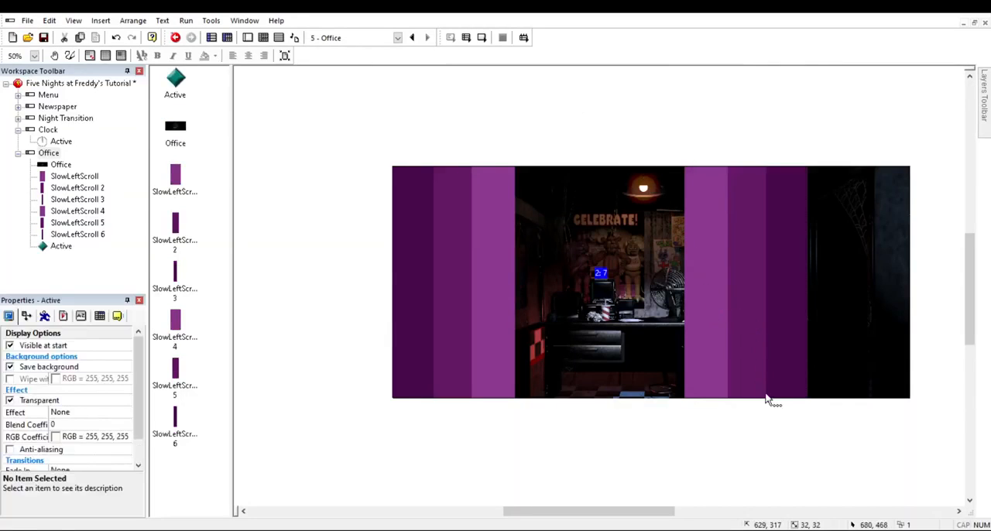
Step: Clear the new Active object's default image and fill it with red FF0000
double_click(753, 339)
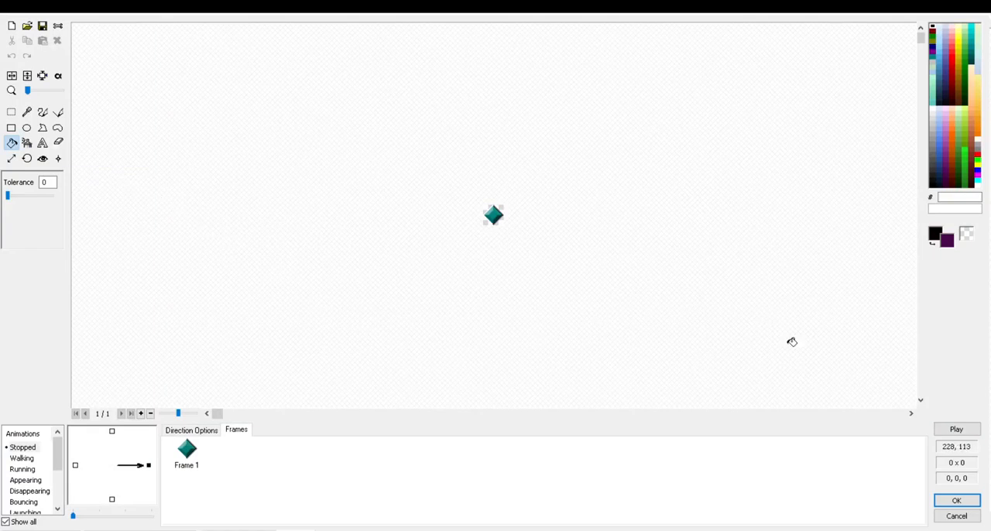
click(12, 27)
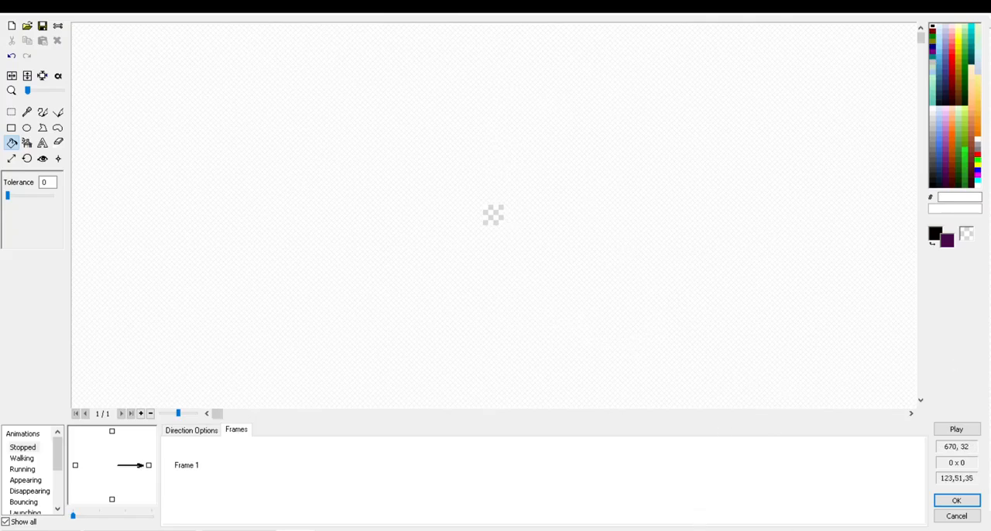
click(978, 155)
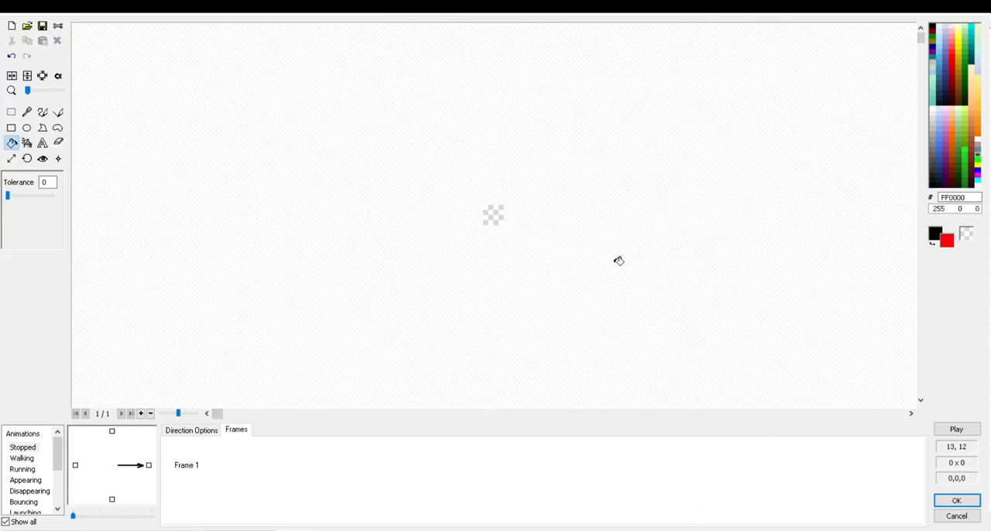
click(493, 216)
click(957, 500)
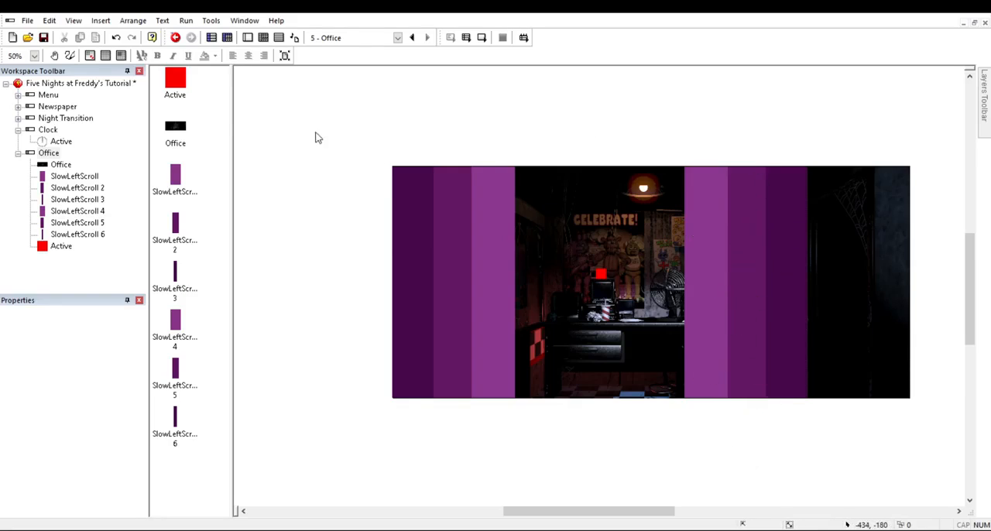
Step: Rename the red Active object RedScreenFollow
click(223, 101)
click(241, 140)
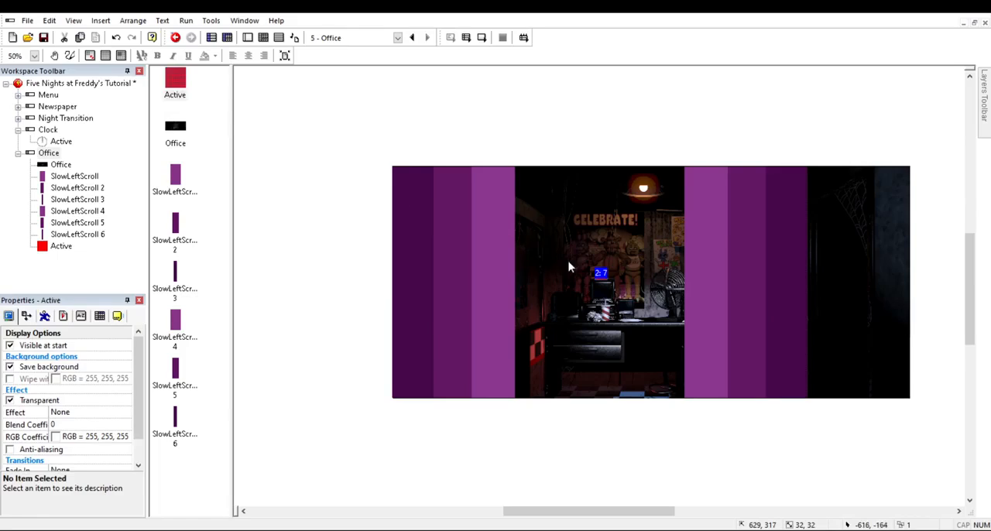
text(RedScreenFollow)
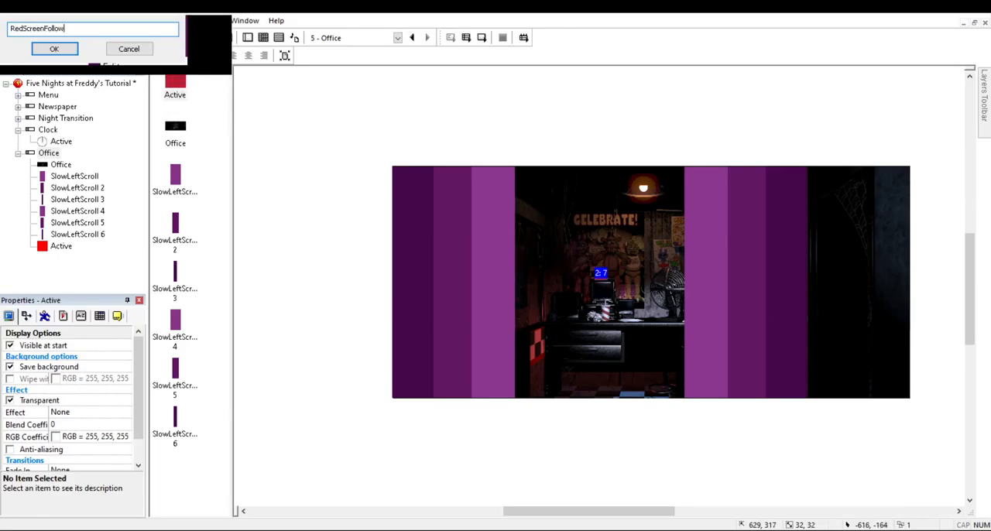
key(Return)
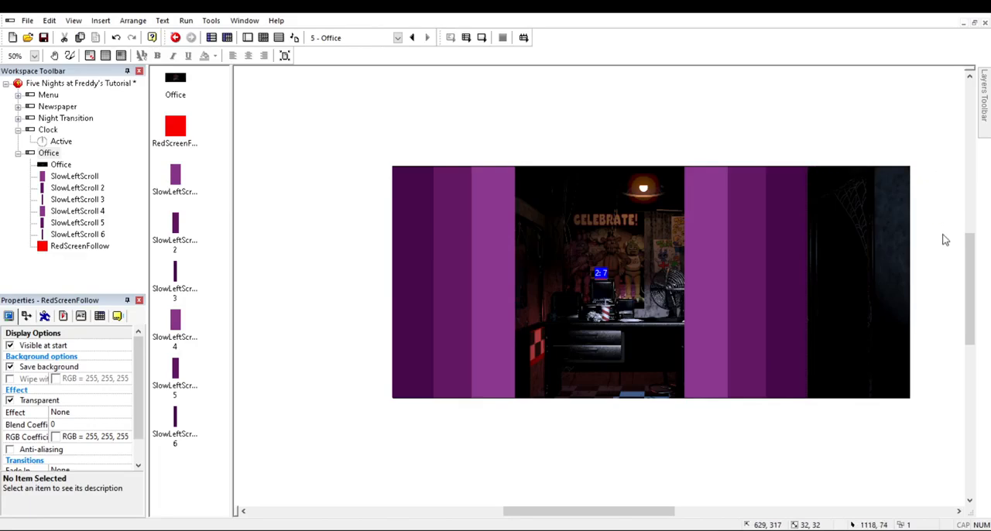
Step: Move RedScreenFollow horizontally to the middle of the office picture, at X 799
key(ctrl+z)
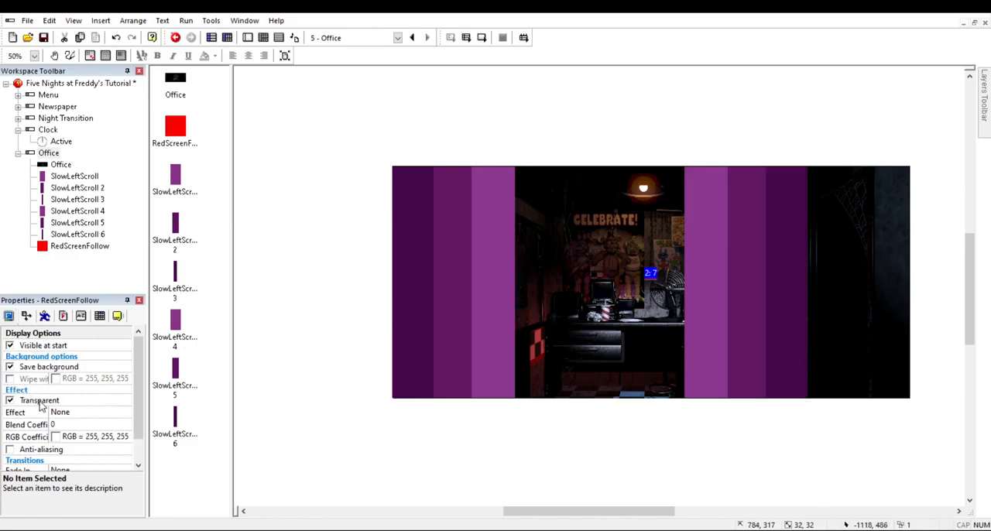
click(26, 316)
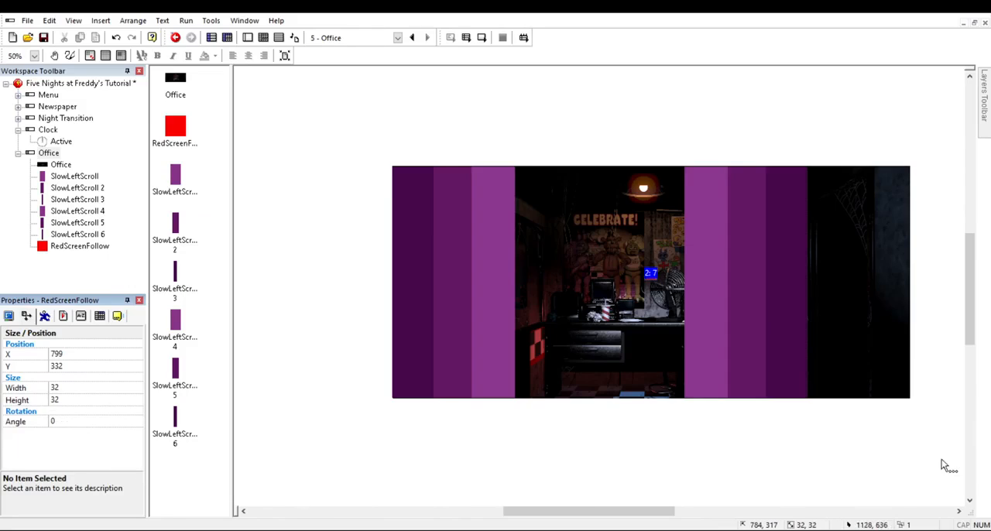
click(845, 427)
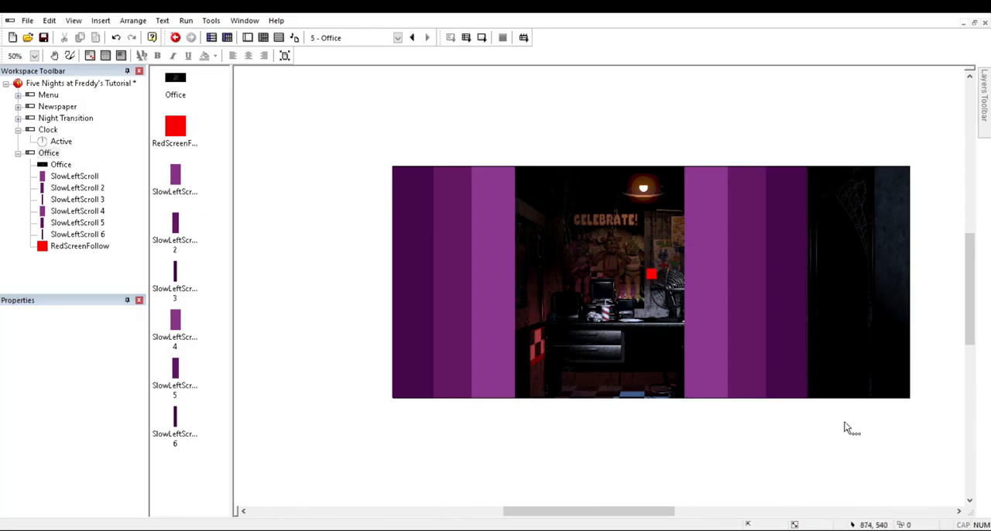
Step: Move RedScreenFollow straight up above the office picture, to about Y -68
click(820, 338)
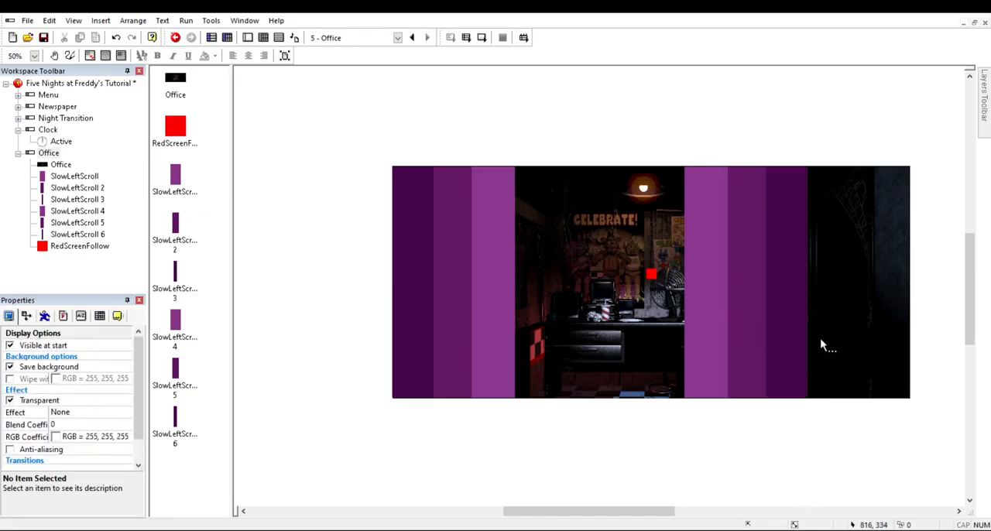
click(816, 338)
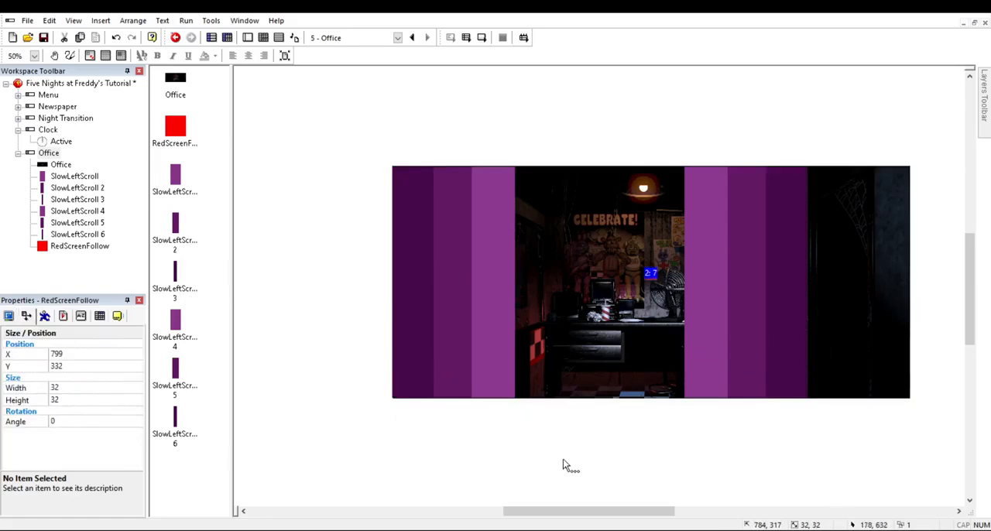
click(676, 508)
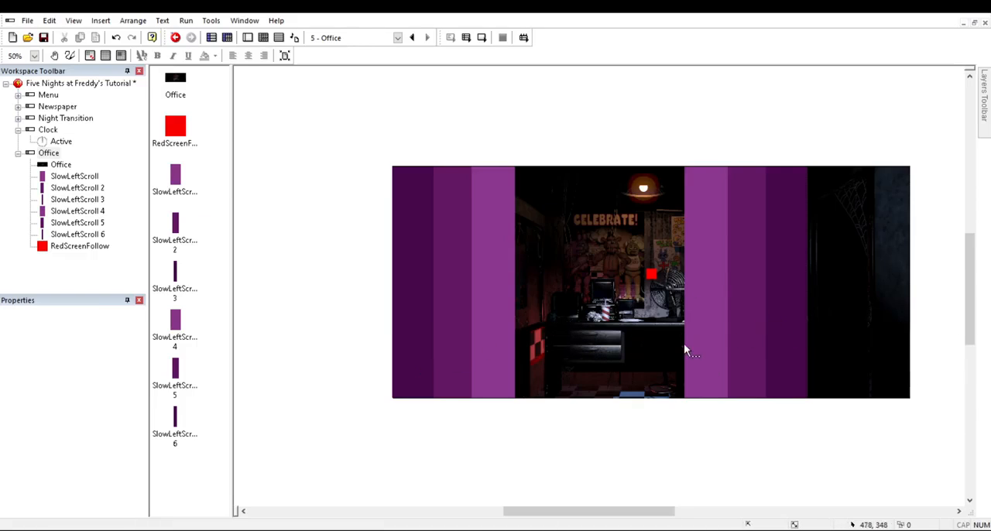
drag(651, 273, 652, 145)
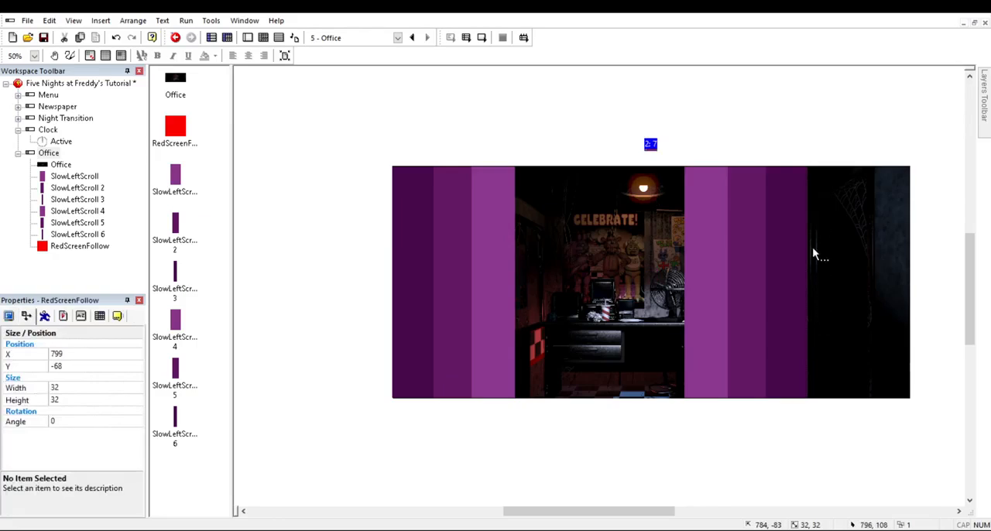
Step: Undo the last vertical move of RedScreenFollow
key(ctrl+z)
click(735, 486)
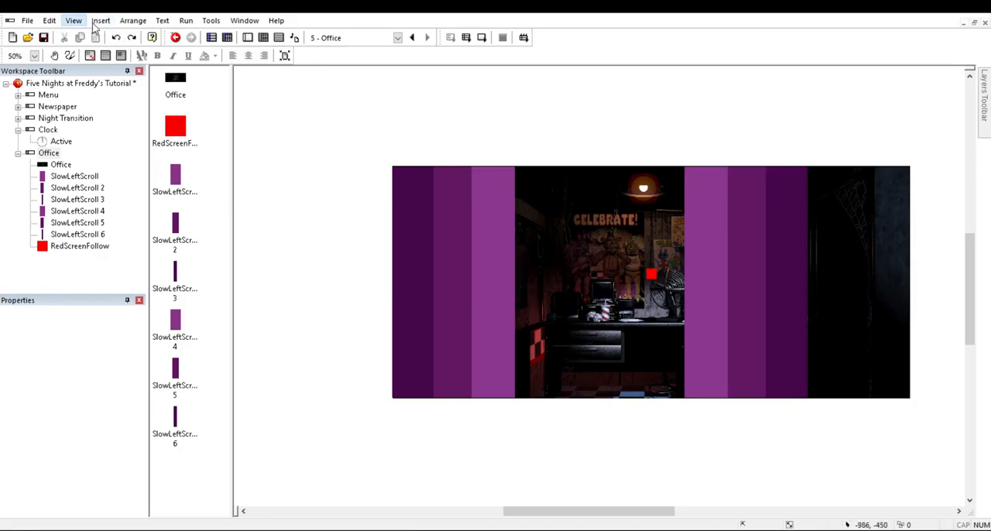
ctrl+scroll(296, 81, down, 1)
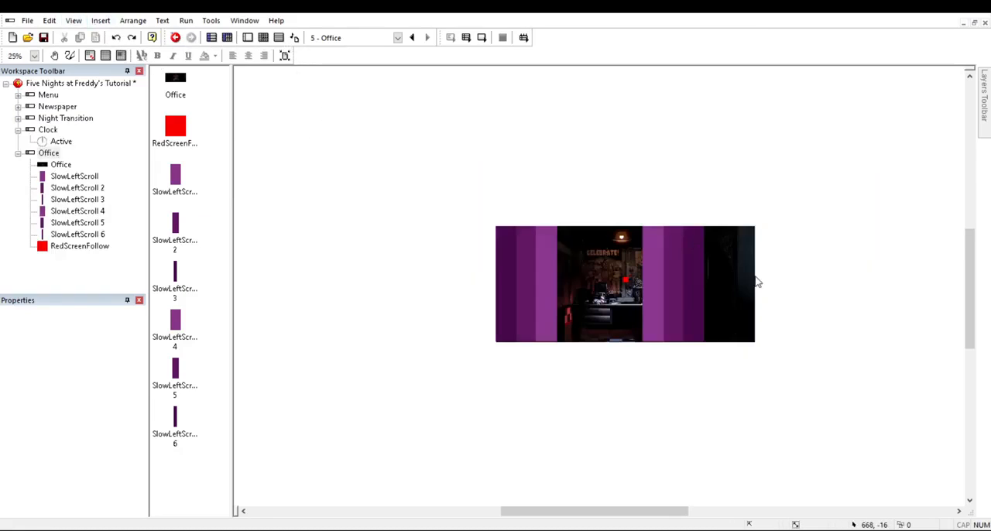
mouse_move(610, 511)
mouse_down()
mouse_move(345, 511)
mouse_move(600, 511)
mouse_up()
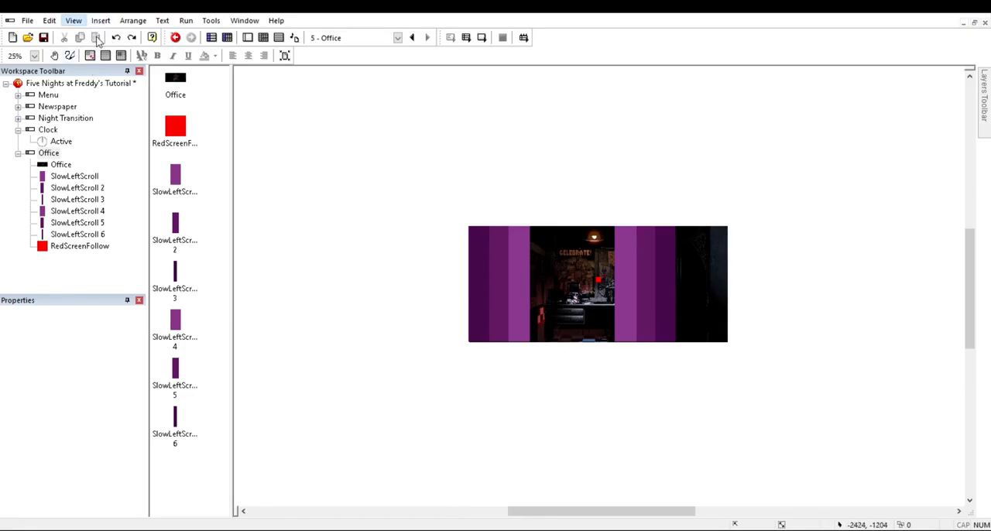
ctrl+scroll(657, 263, up, 1)
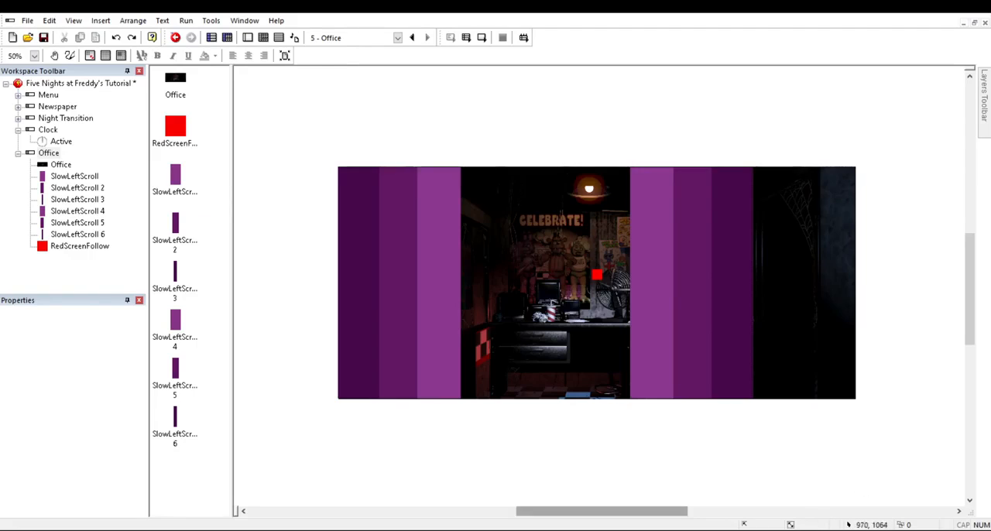
scroll(662, 506, left, 5)
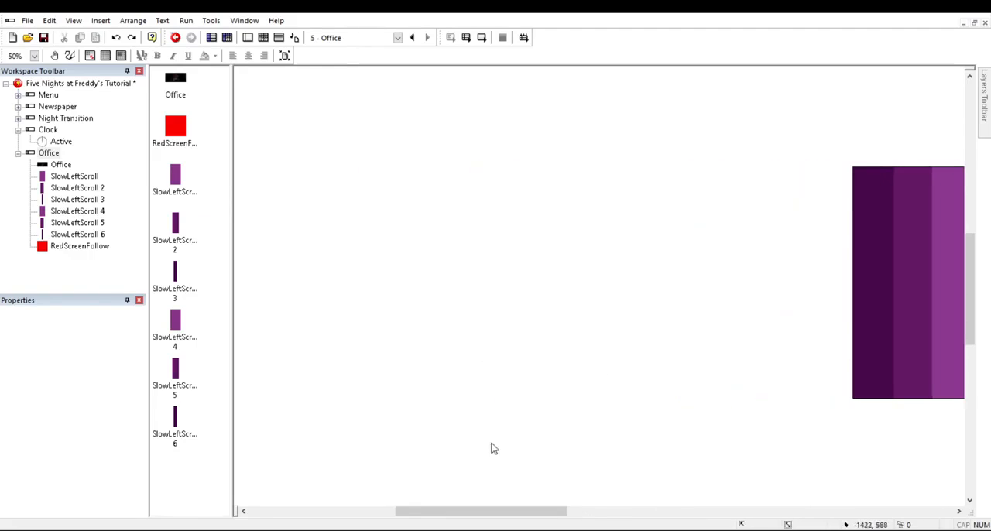
drag(475, 511, 594, 512)
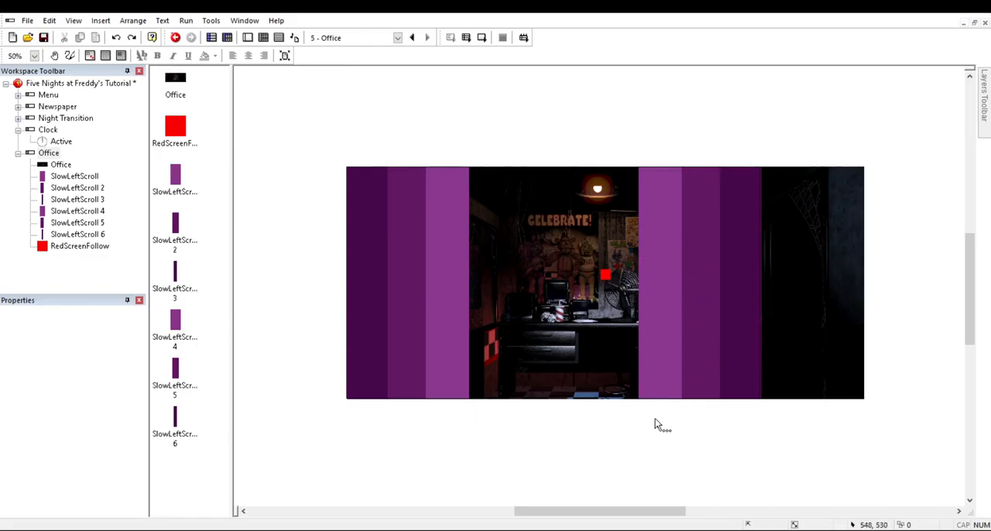
click(604, 274)
click(27, 315)
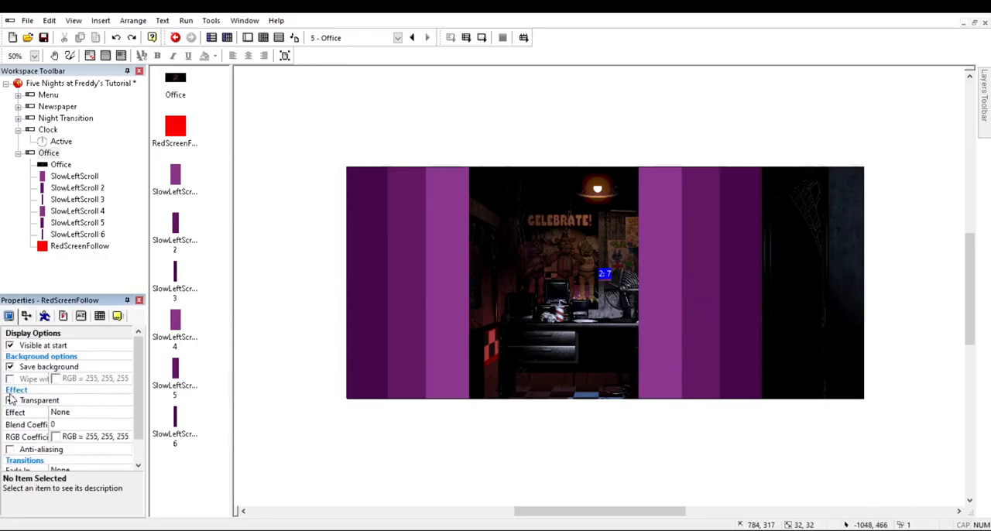
click(416, 457)
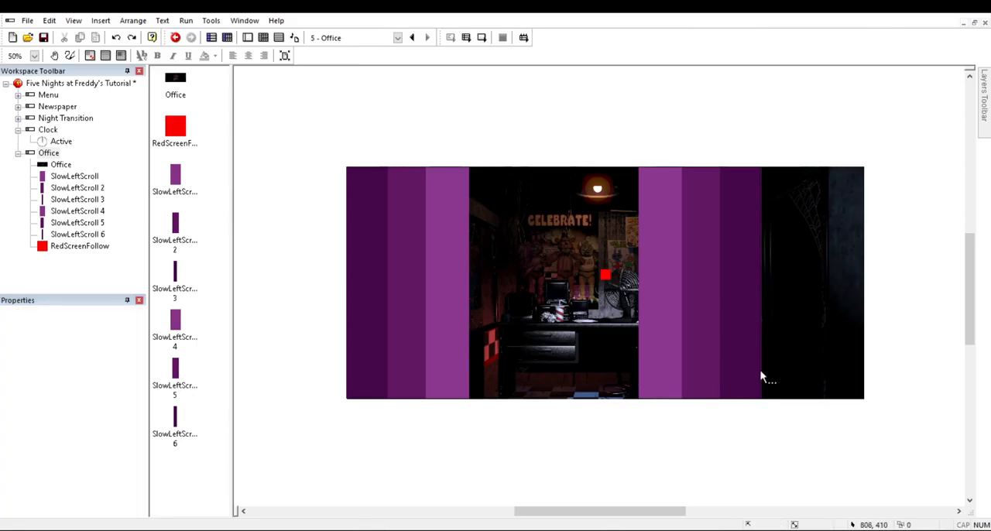
Step: Create an event group titled Office Scrolling in the Office frame's events
click(263, 37)
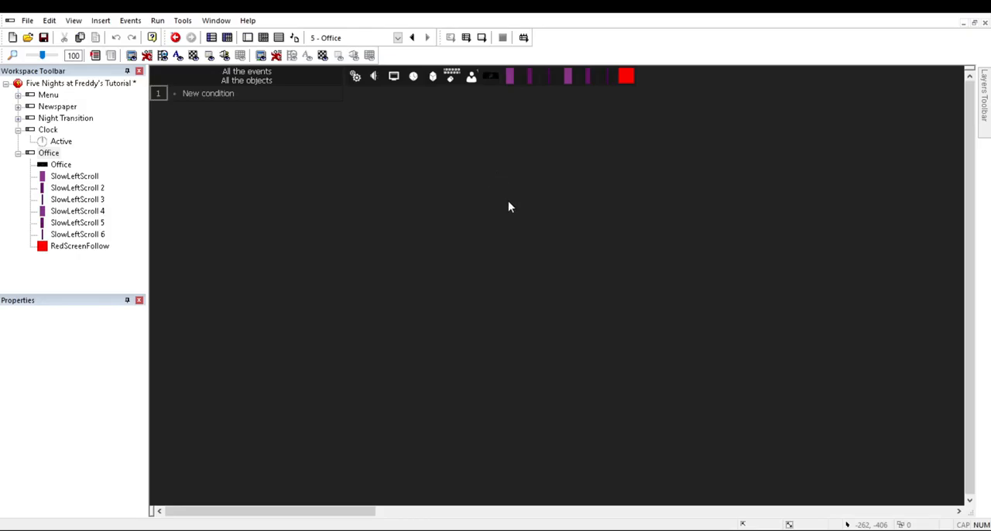
click(271, 98)
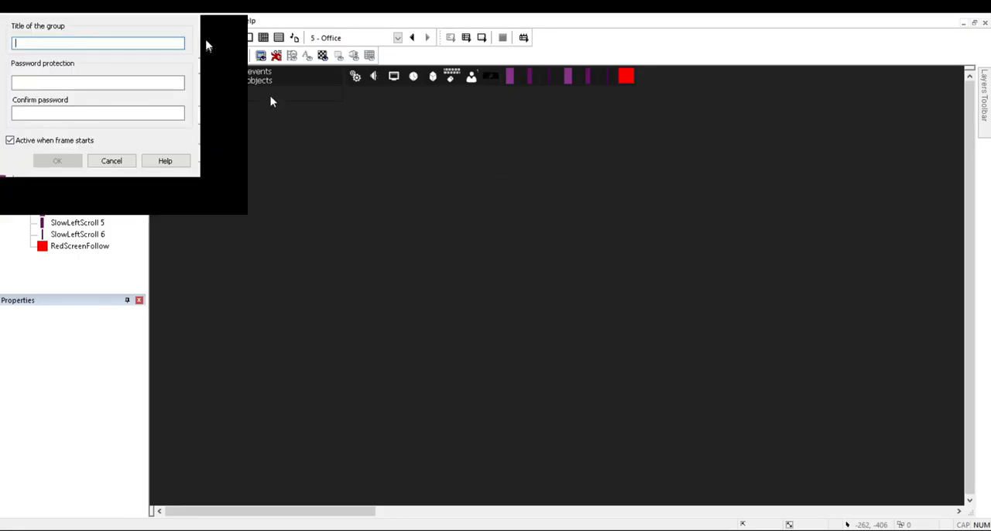
text(O)
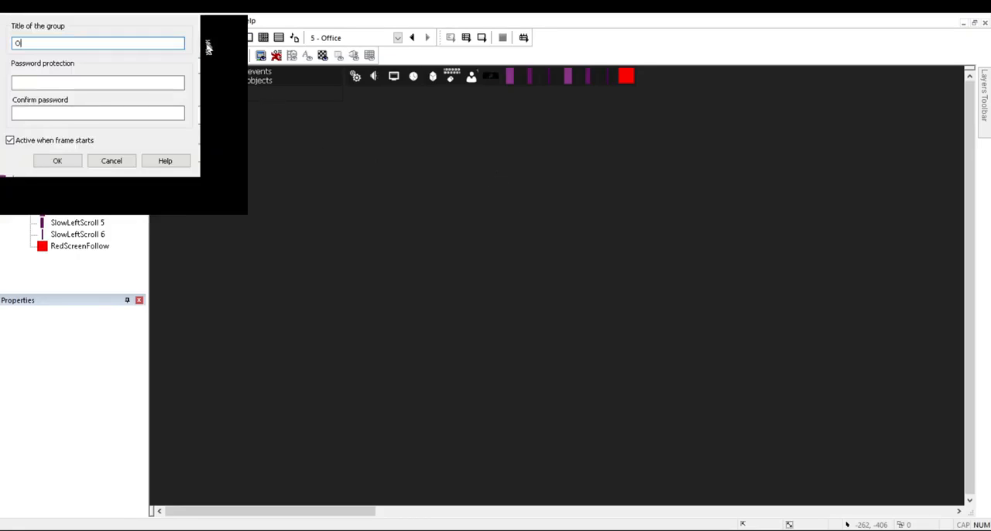
text(ffice Scrolling)
key(Return)
Step: Look through the events of the Newspaper, Menu and Night Transition frames, and return to the Office frame's events
click(398, 38)
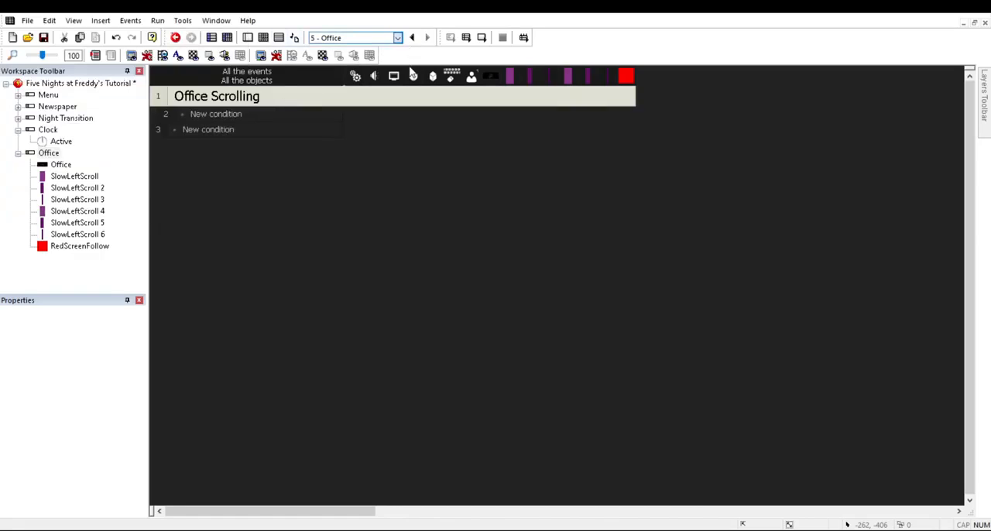
click(406, 63)
click(398, 38)
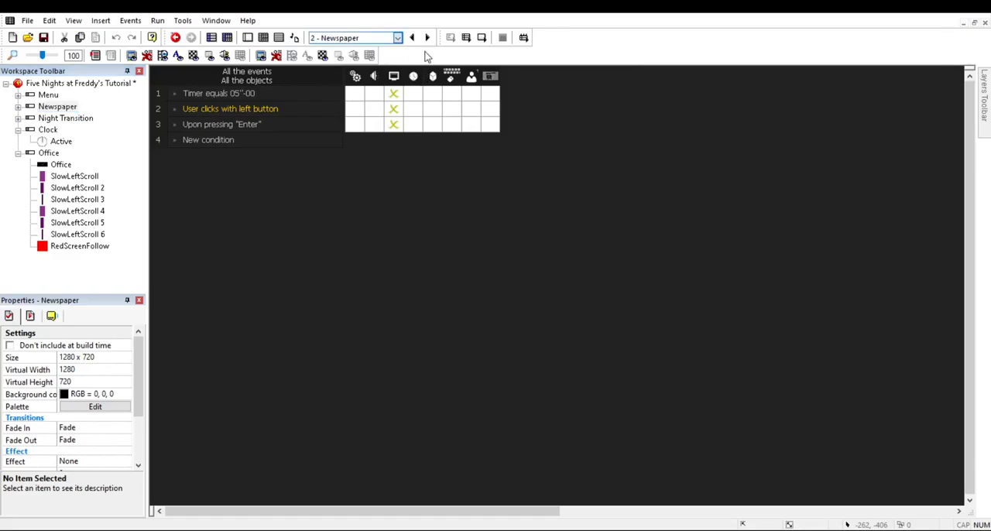
click(403, 52)
click(398, 38)
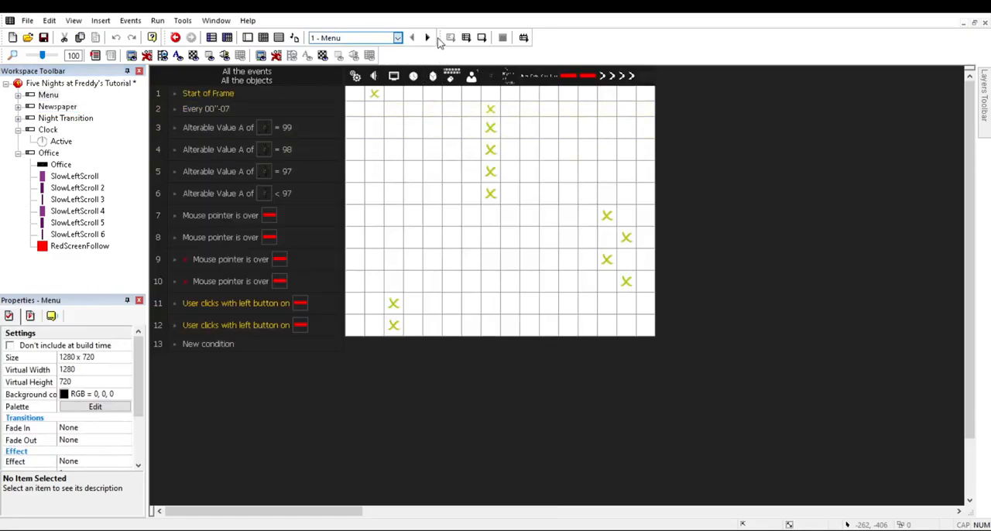
click(433, 80)
click(398, 38)
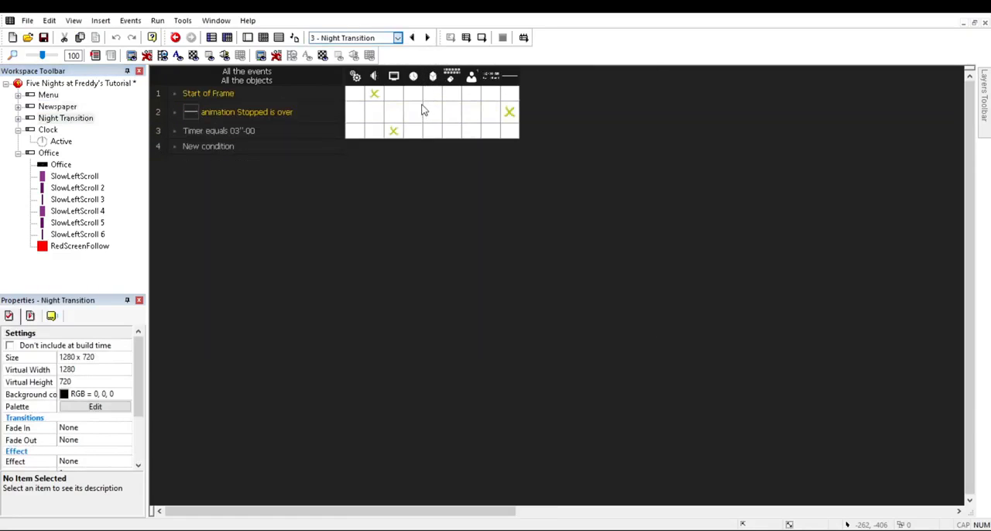
key(Down)
key(Down)
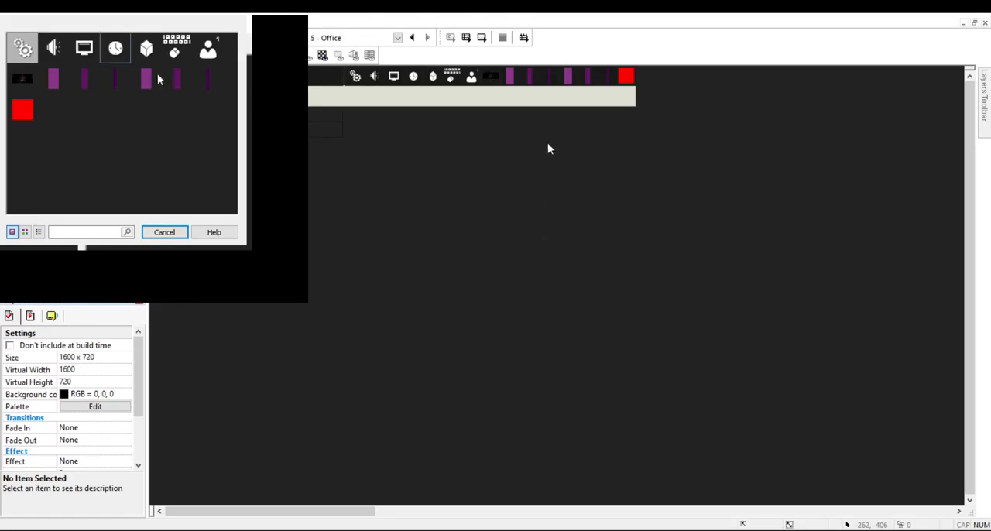
Step: Add a Start of Frame event with a Storyboard Controls action inside the Office Scrolling group
right_click(86, 50)
click(520, 139)
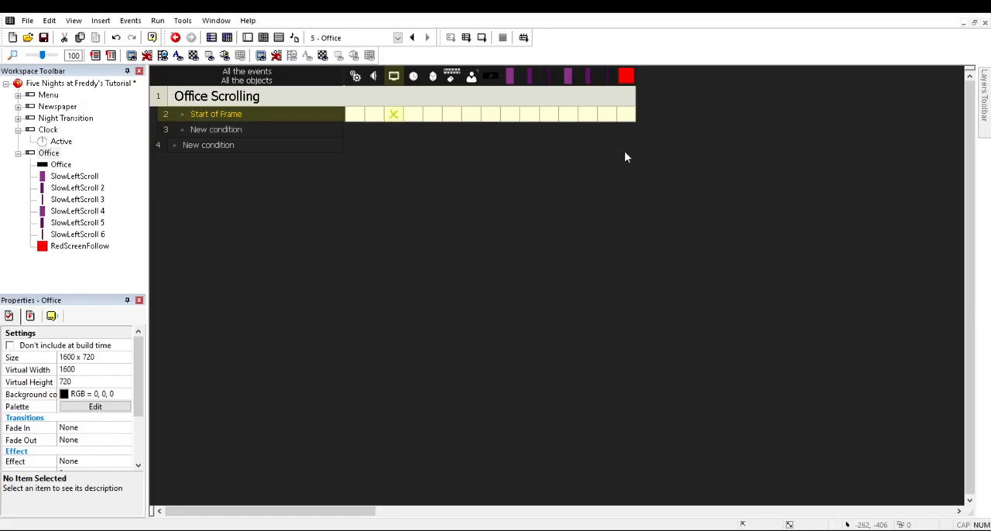
click(552, 328)
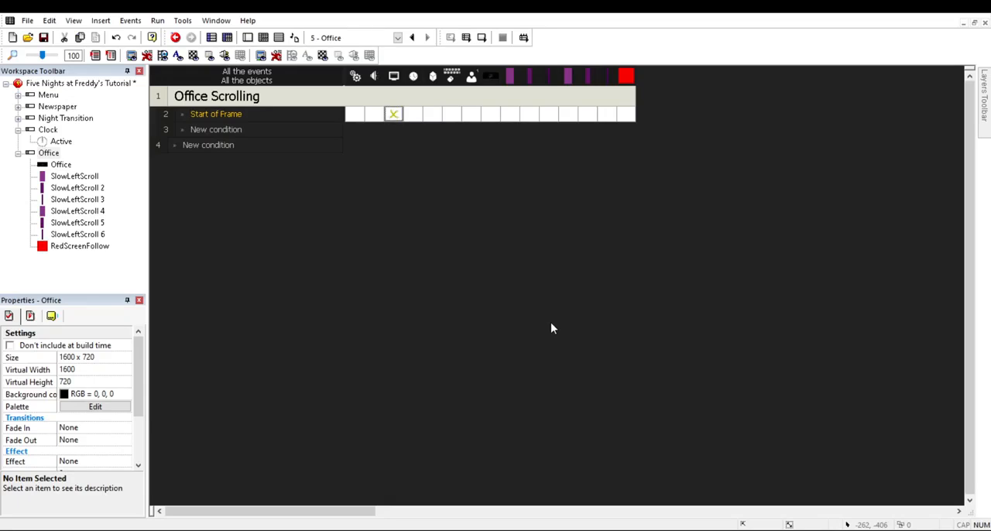
click(247, 38)
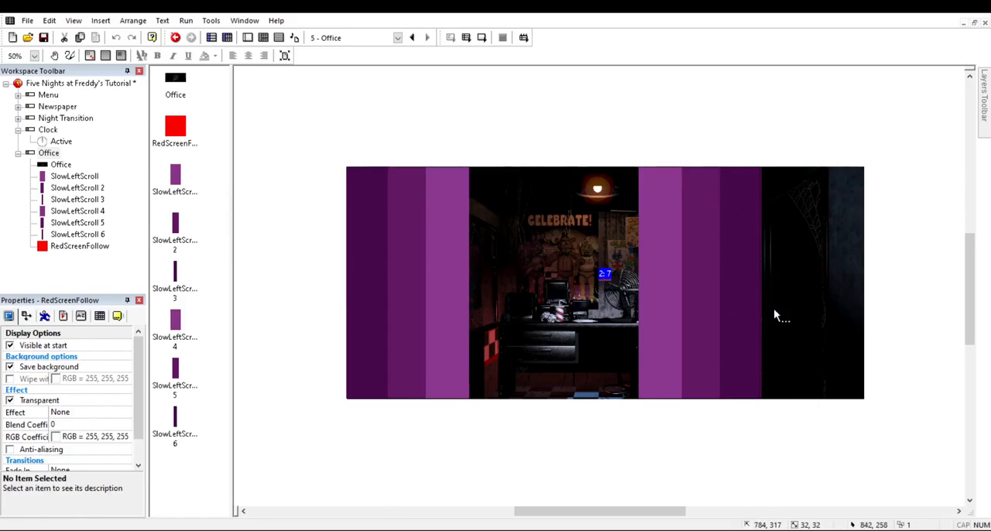
click(724, 462)
Step: Add an event to the Office Scrolling group with the condition that the mouse pointer is over SlowLeftScroll
click(264, 38)
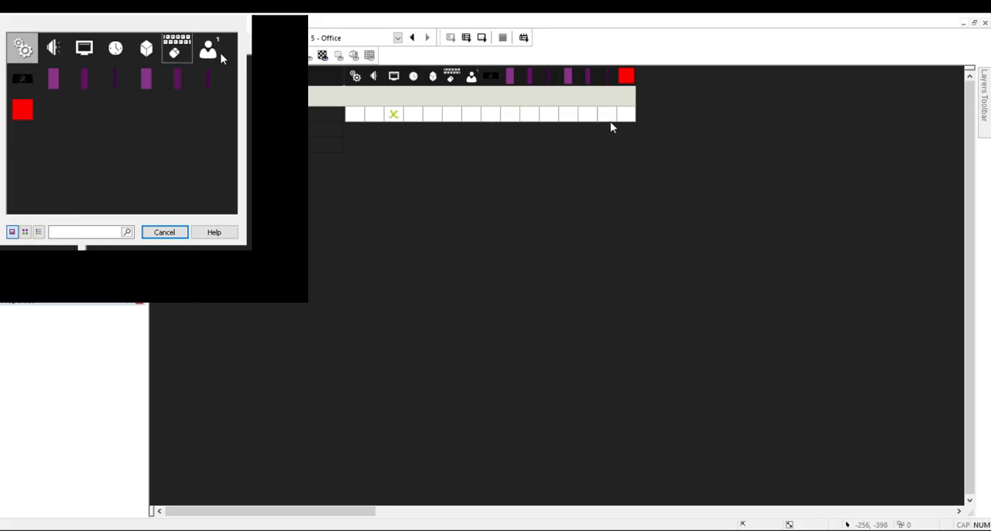
right_click(176, 48)
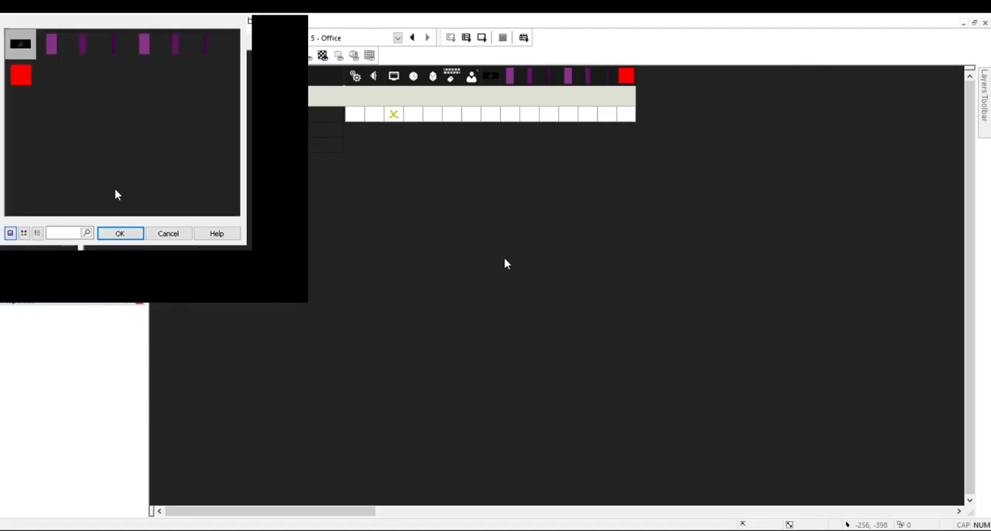
click(61, 55)
click(133, 235)
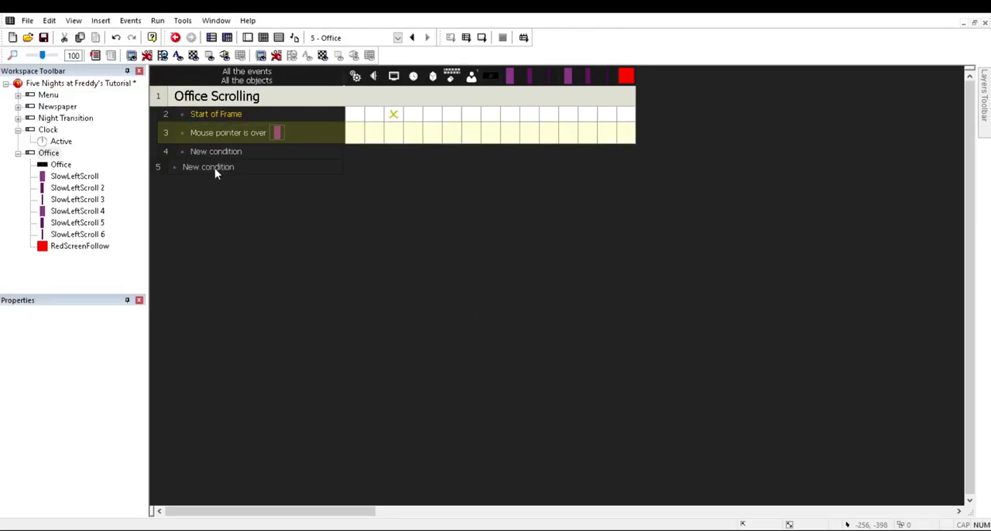
Step: Add a second condition to the SlowLeftScroll event requiring the X position of RedScreenFollow to be lower than 360
click(209, 166)
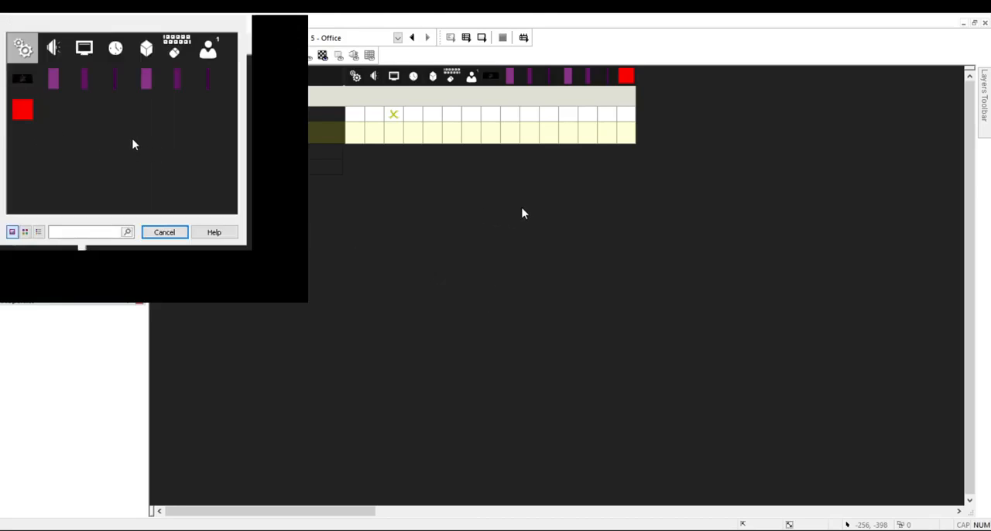
click(30, 140)
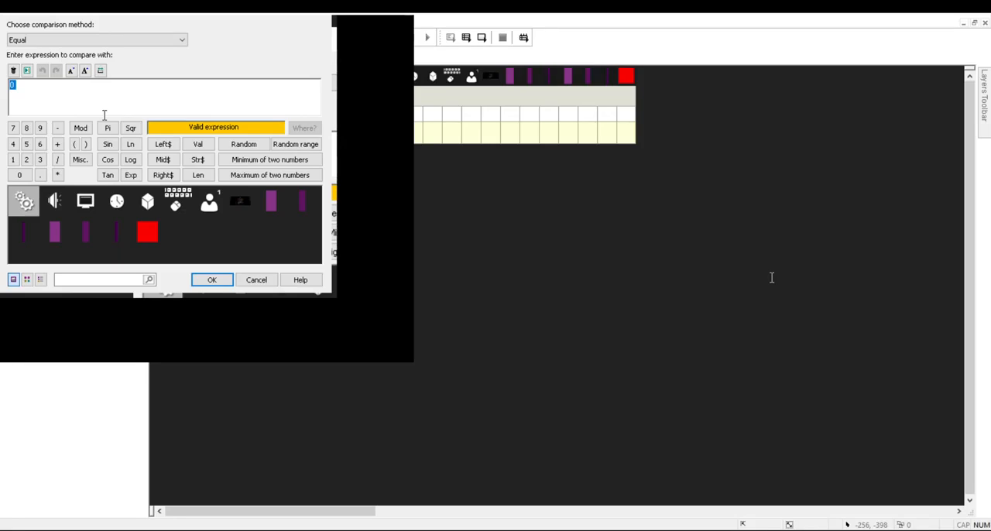
text(36)
click(16, 41)
click(31, 89)
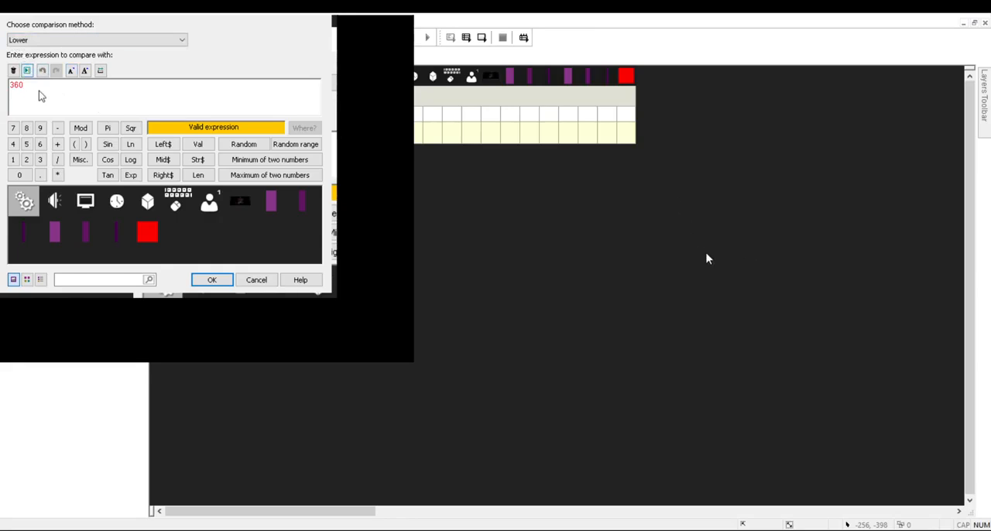
key(Return)
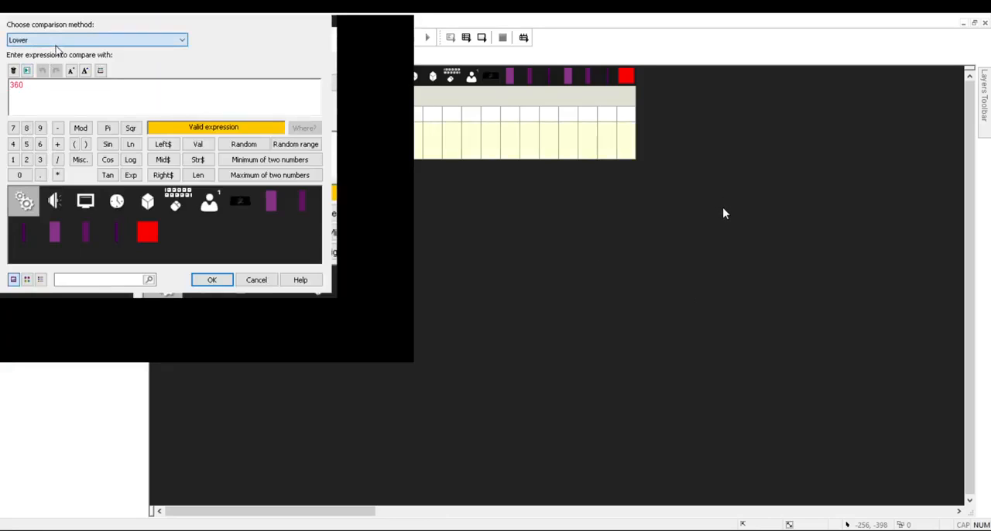
Step: Change the RedScreenFollow X position condition to greater than 720
click(34, 110)
drag(61, 106, 2, 114)
text(720)
key(Return)
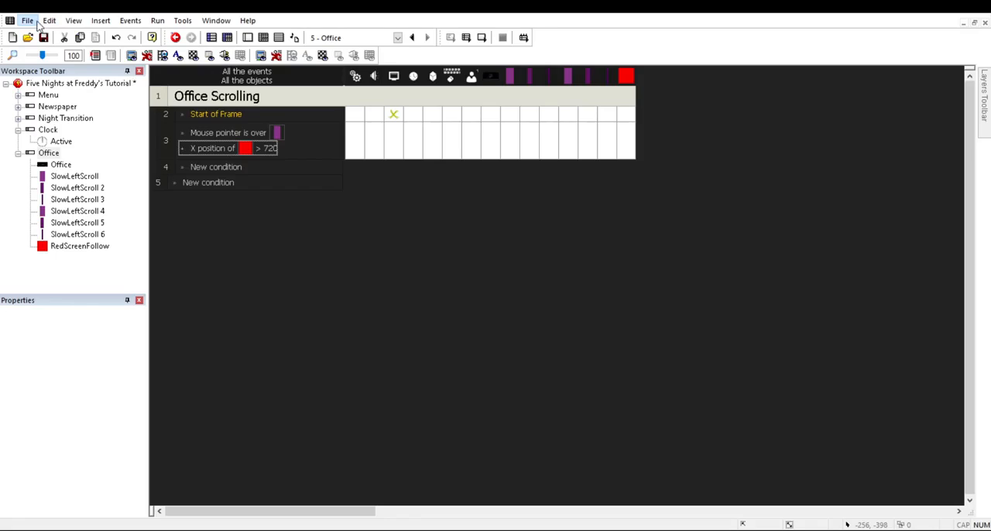
Step: Open the Five Nights at Freddy's (Actual) project and examine the mouse-over scrolling conditions in its Office frame's events
key(ctrl+s)
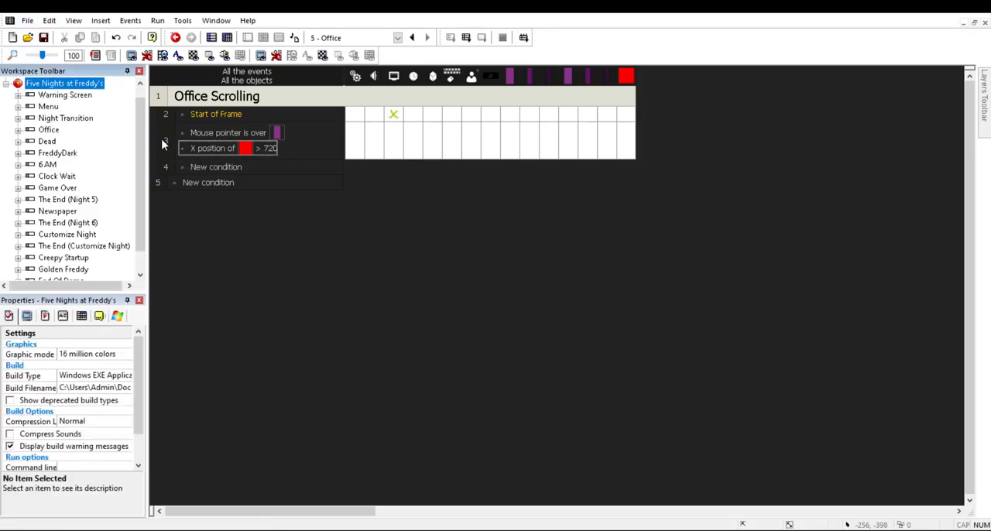
click(263, 38)
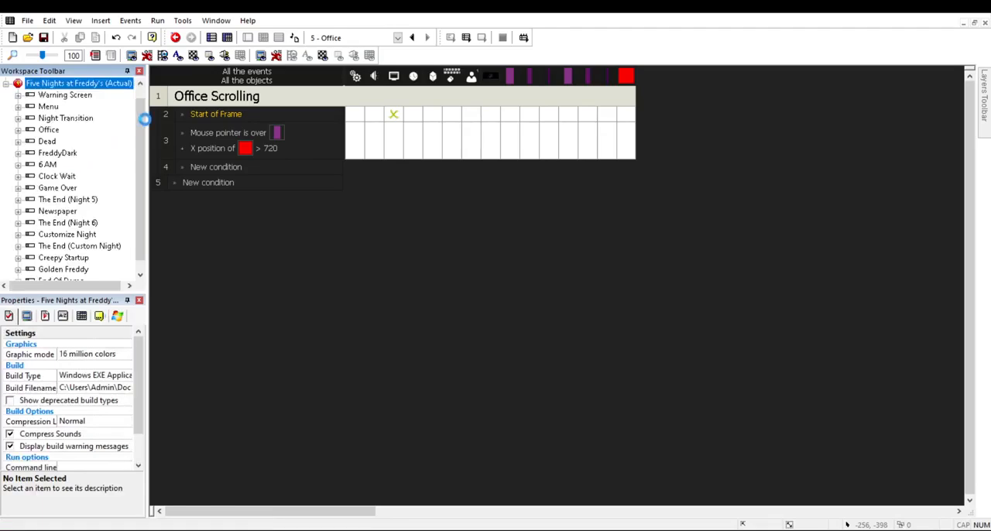
click(260, 44)
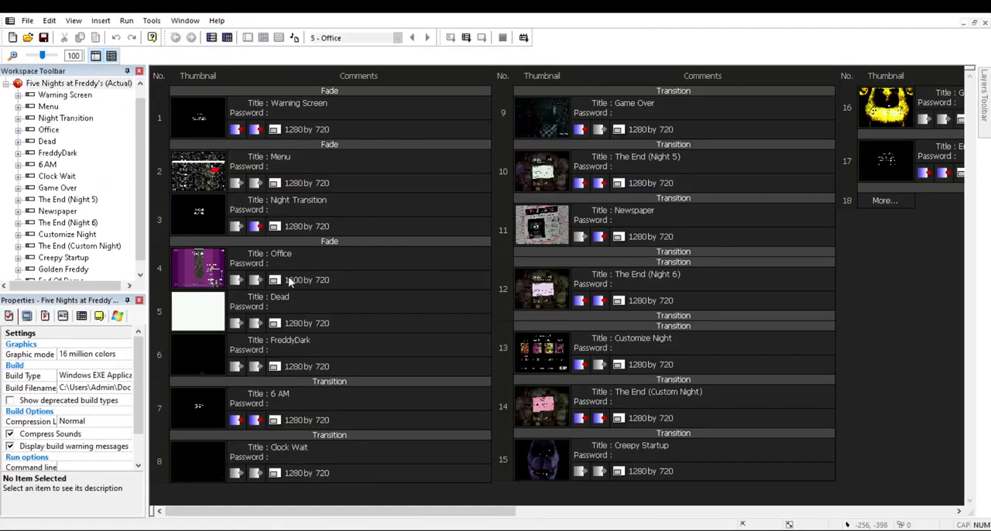
click(288, 280)
click(330, 51)
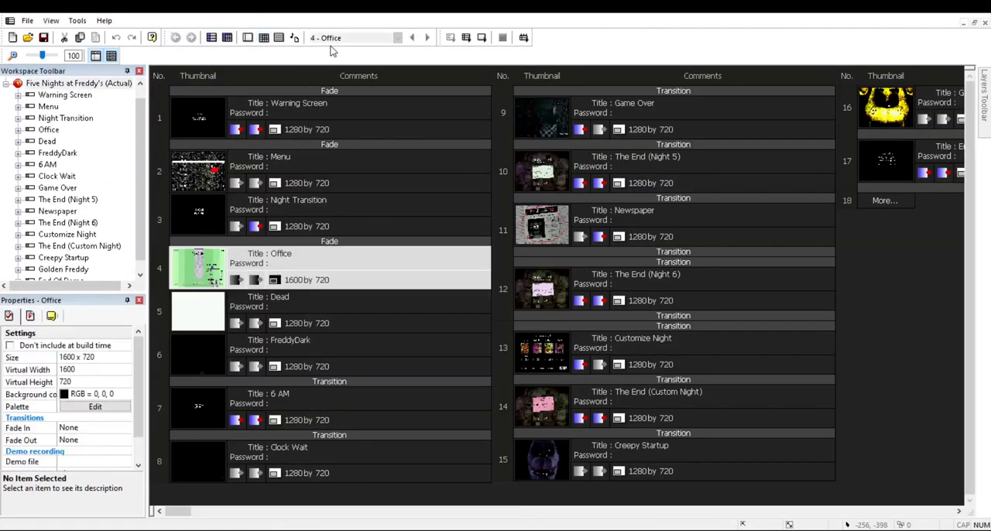
mouse_move(970, 388)
mouse_down()
mouse_move(970, 89)
mouse_move(969, 177)
mouse_up()
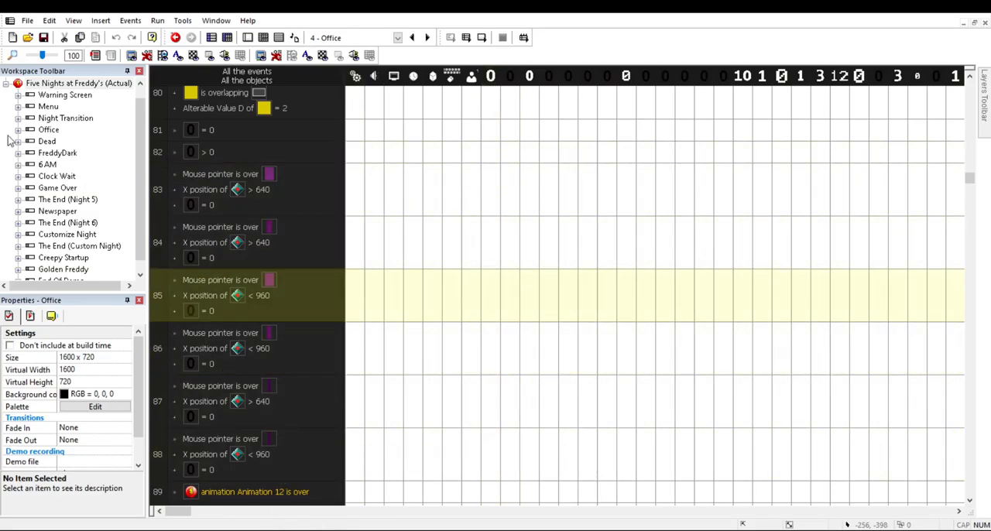
Step: Close the Five Nights at Freddy's (Actual) project and return to the tutorial project's Office events
click(6, 83)
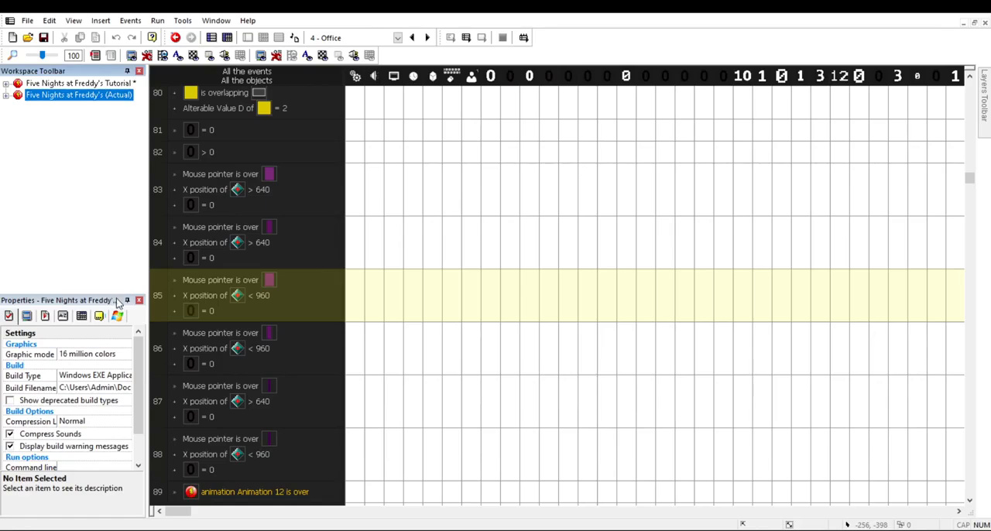
key(Delete)
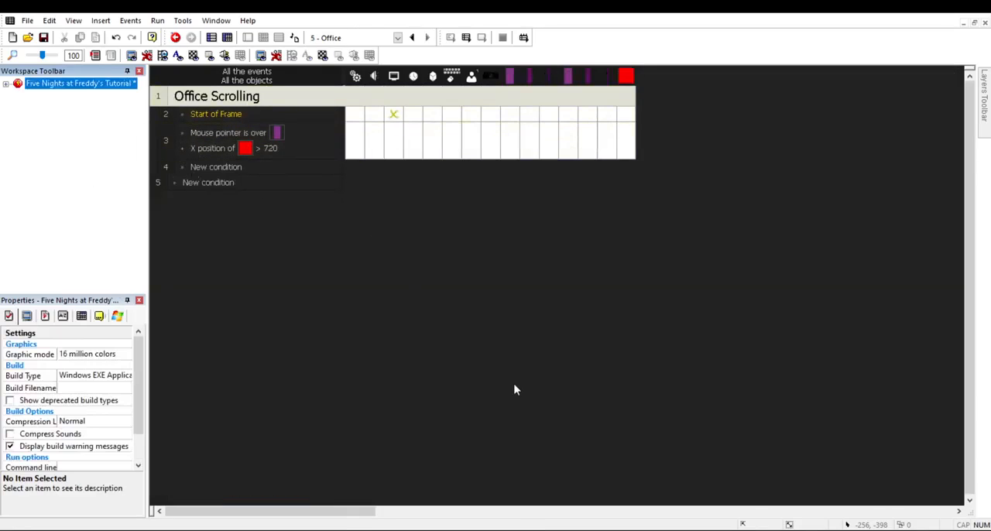
click(515, 390)
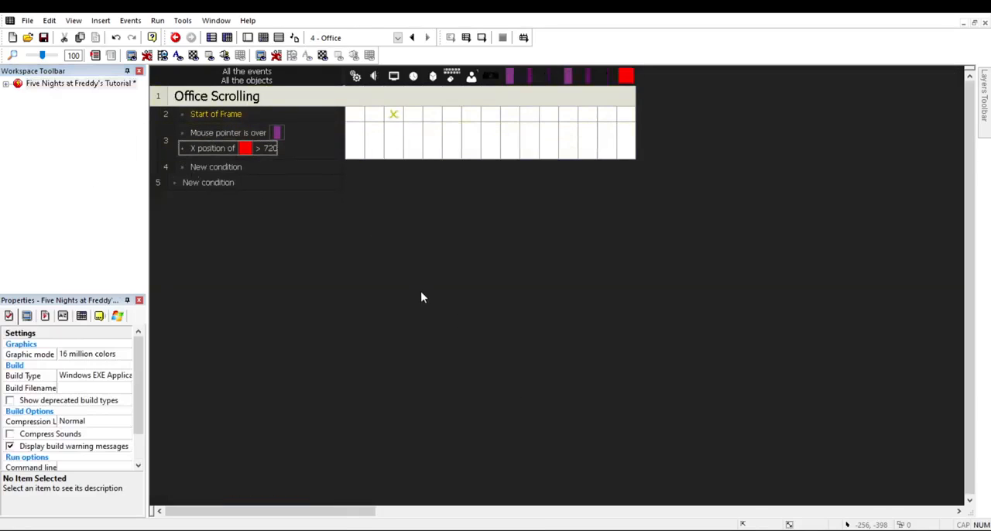
Step: Set the RedScreenFollow X position condition in the SlowLeftScroll event to greater than 640
double_click(271, 149)
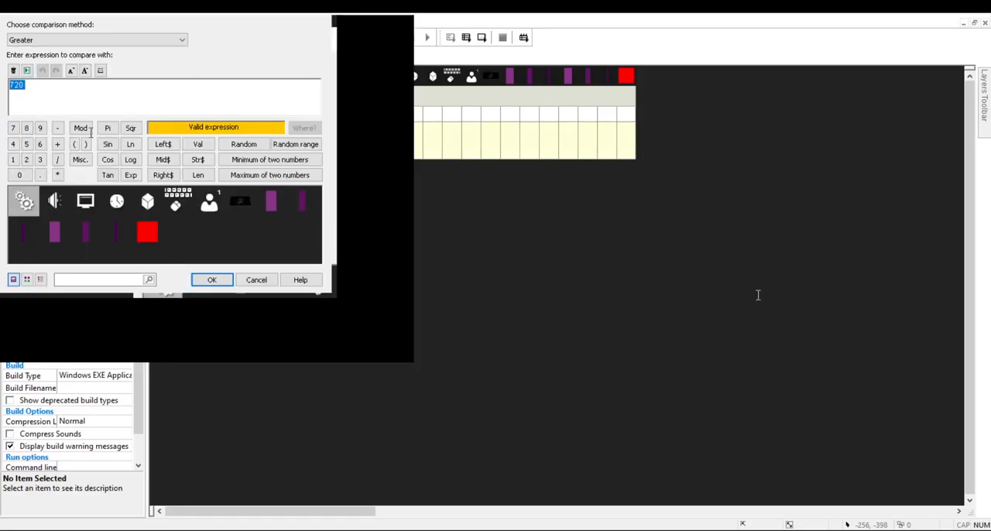
text(640)
key(Return)
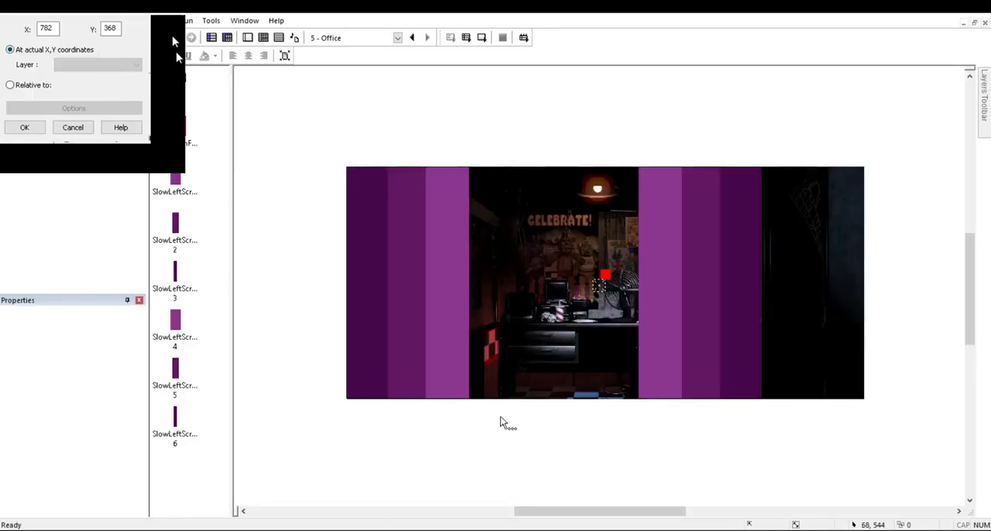
Step: Set the event's action to position RedScreenFollow relative to itself, with X -2 and Y 0
click(757, 341)
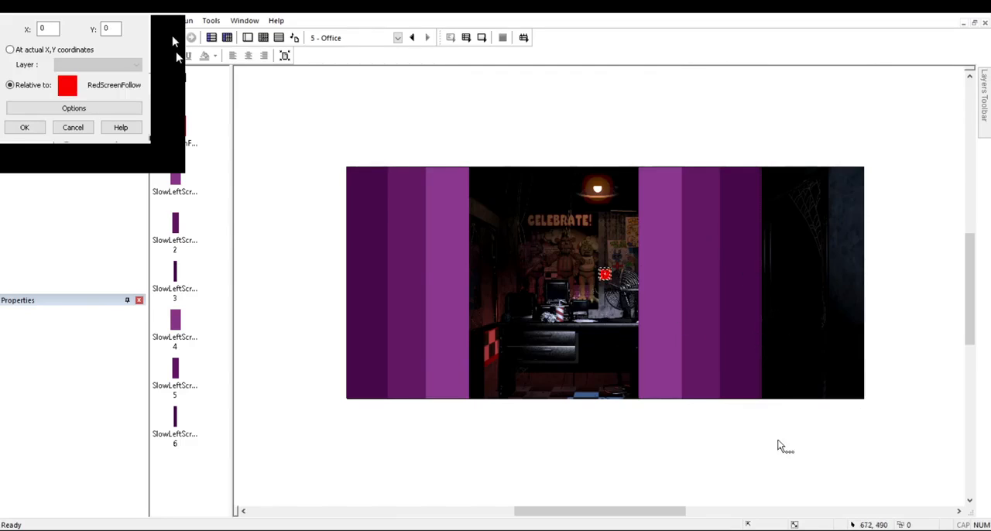
click(53, 30)
key(BackSpace)
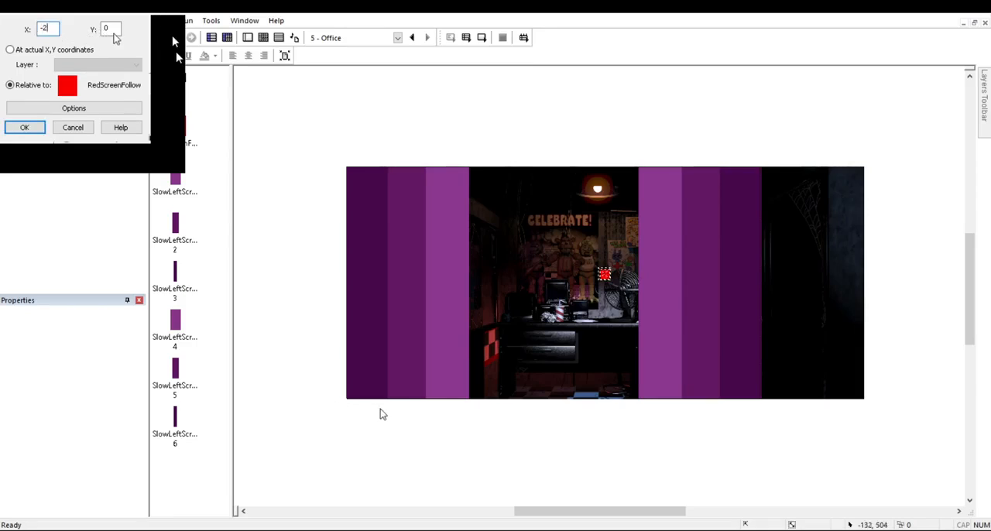
key(Return)
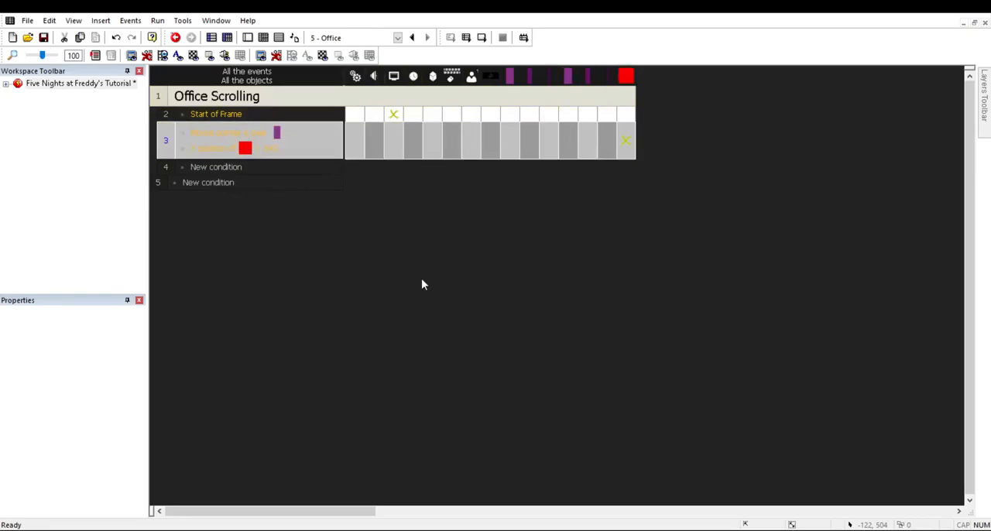
Step: Duplicate the scroll event for the SlowLeftScroll 2 zone and set its RedScreenFollow relative X offset to -8
key(ctrl+v)
double_click(276, 169)
click(52, 44)
click(119, 233)
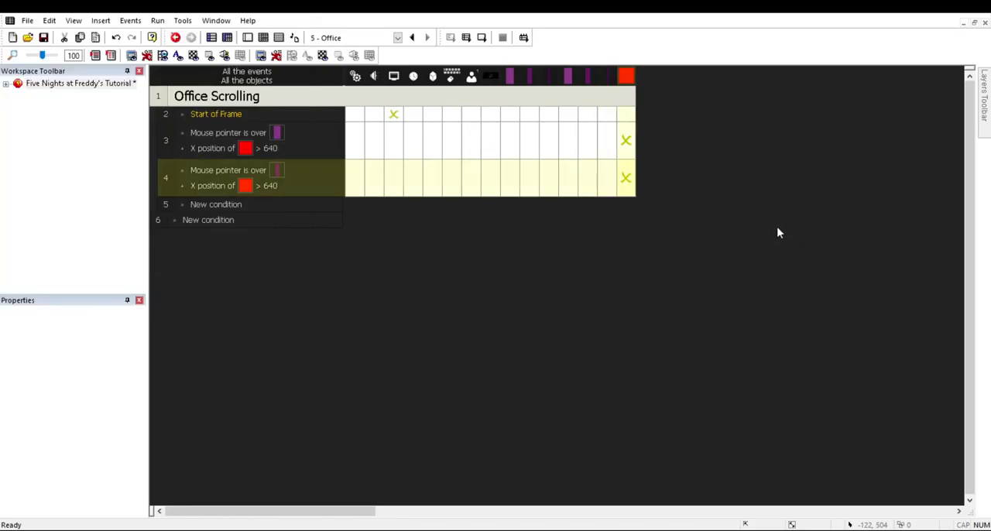
key(ctrl+m)
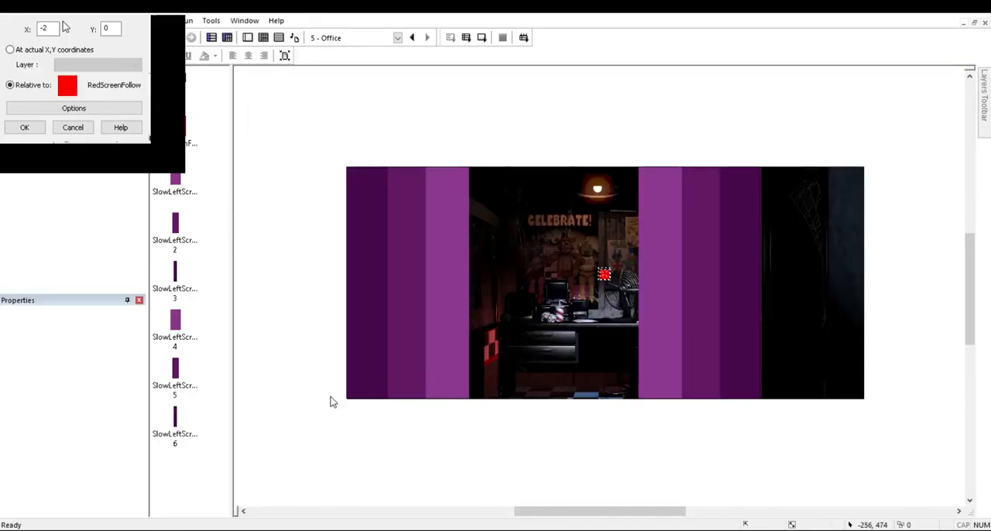
key(BackSpace)
text(8)
key(Return)
Step: Duplicate the SlowLeftScroll 2 event for the SlowLeftScroll 3 zone and set its RedScreenFollow relative X offset to -9
key(ctrl+c)
key(ctrl+v)
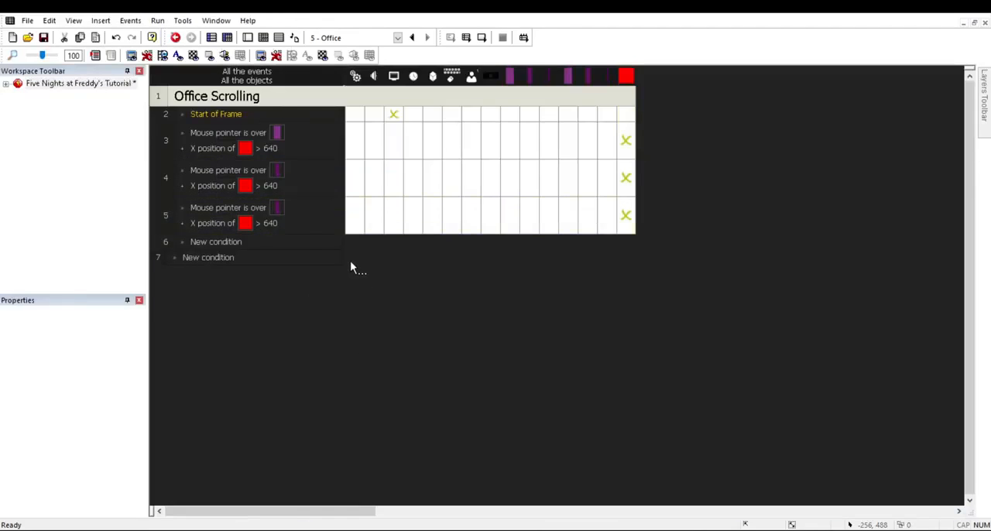
double_click(88, 48)
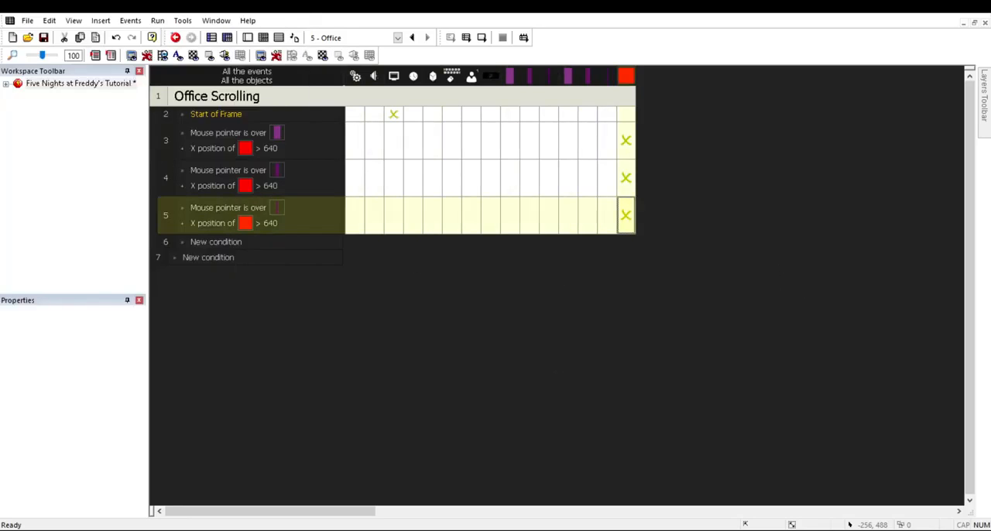
click(431, 326)
click(66, 29)
key(BackSpace)
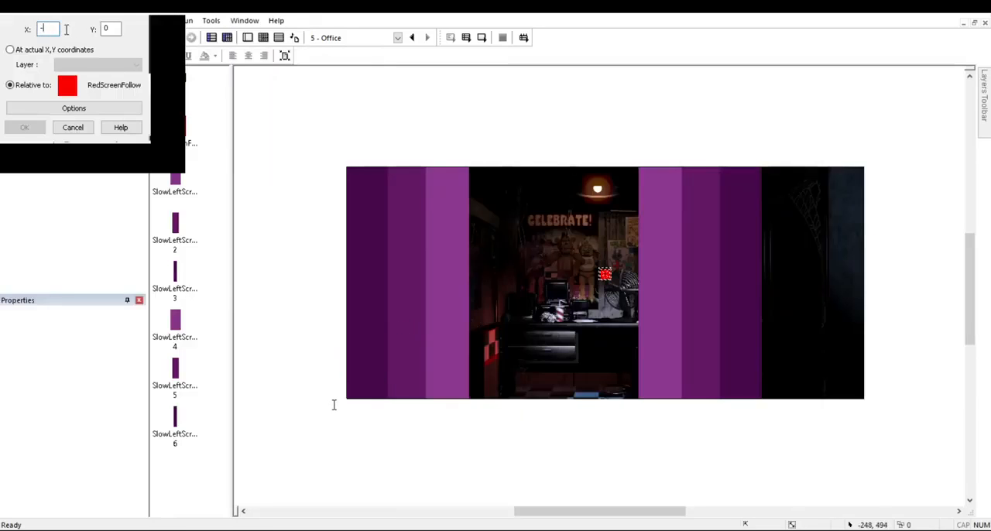
text(9)
key(Return)
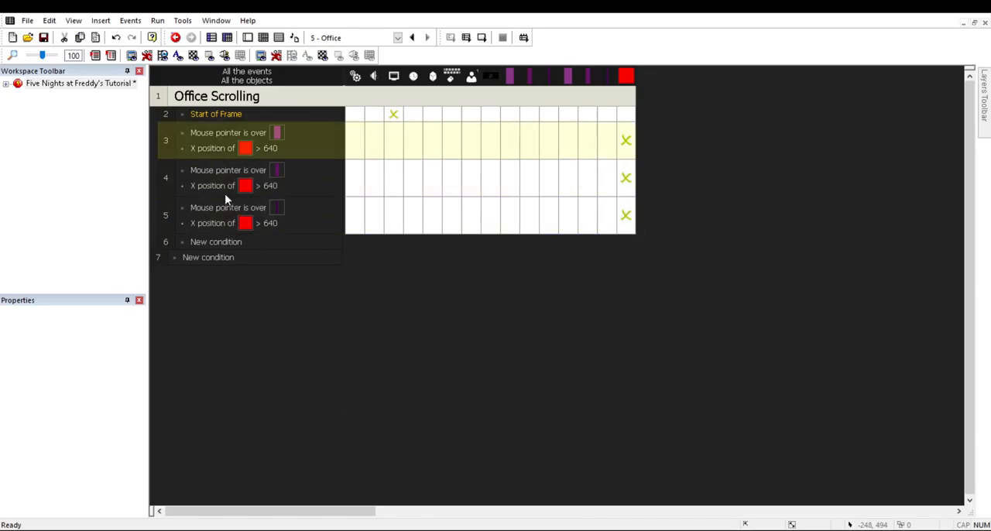
Step: Create an event for the mouse pointer being over SlowLeftScroll 4 while the RedScreenFollow X position is lower than 960
drag(230, 140, 225, 314)
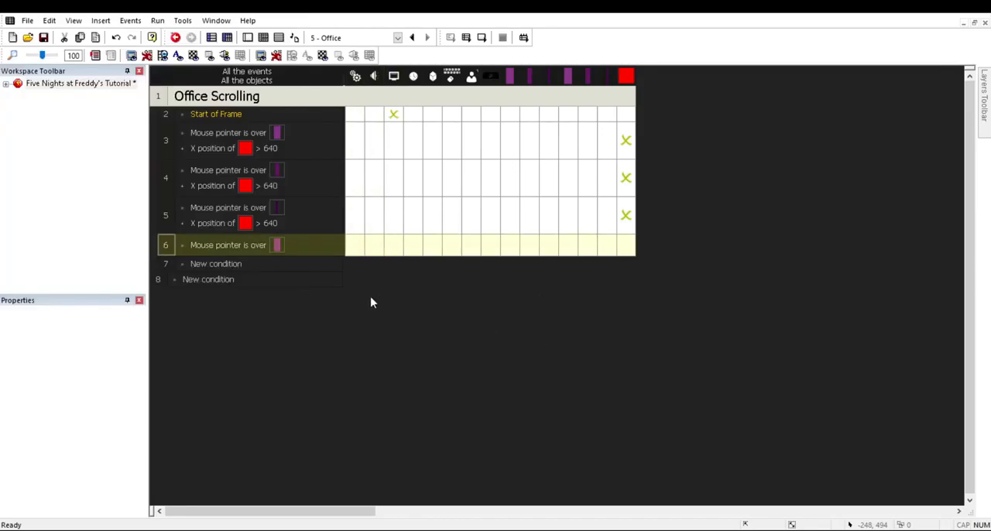
drag(226, 150, 233, 270)
drag(212, 302, 212, 301)
double_click(268, 259)
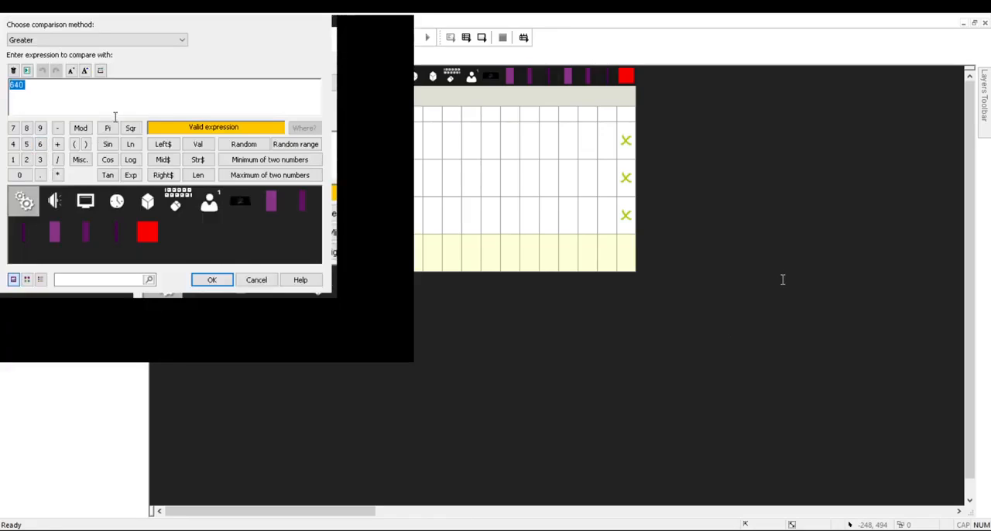
click(31, 93)
click(211, 279)
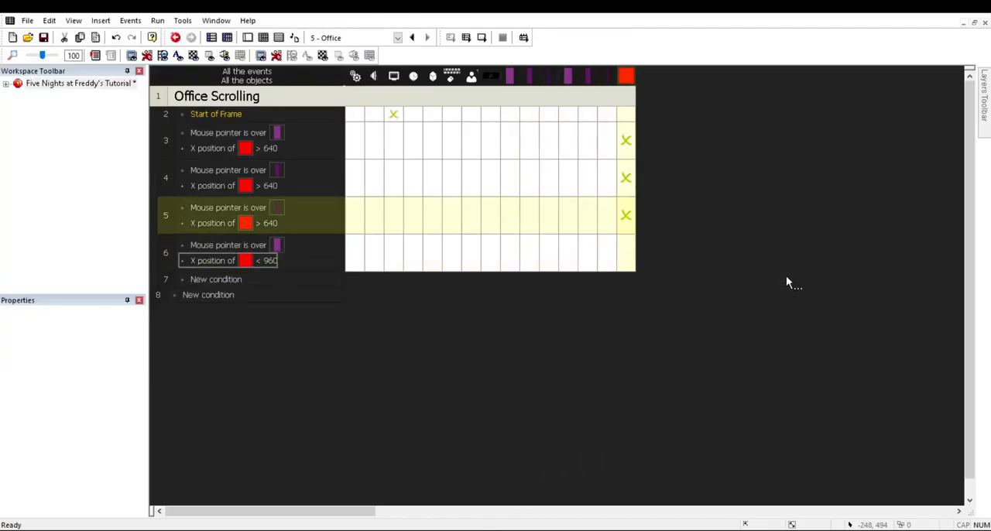
Step: Copy the RedScreenFollow position action into the SlowLeftScroll 4 event, with a relative X offset of -2
drag(628, 141, 627, 198)
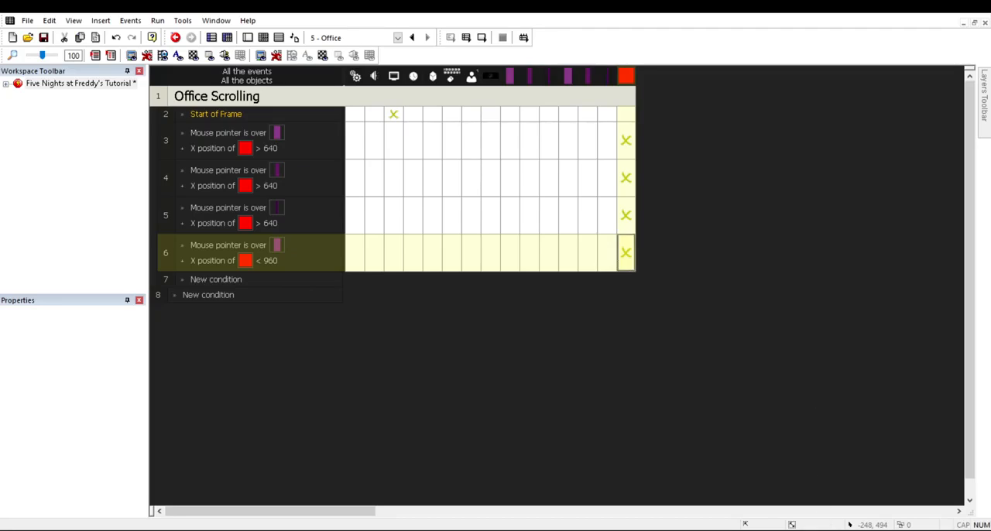
text(-2)
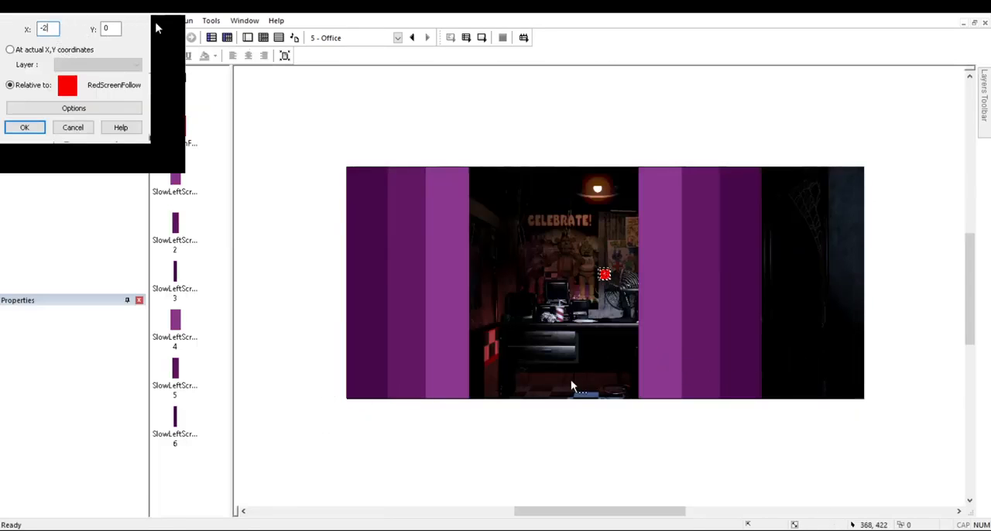
click(24, 127)
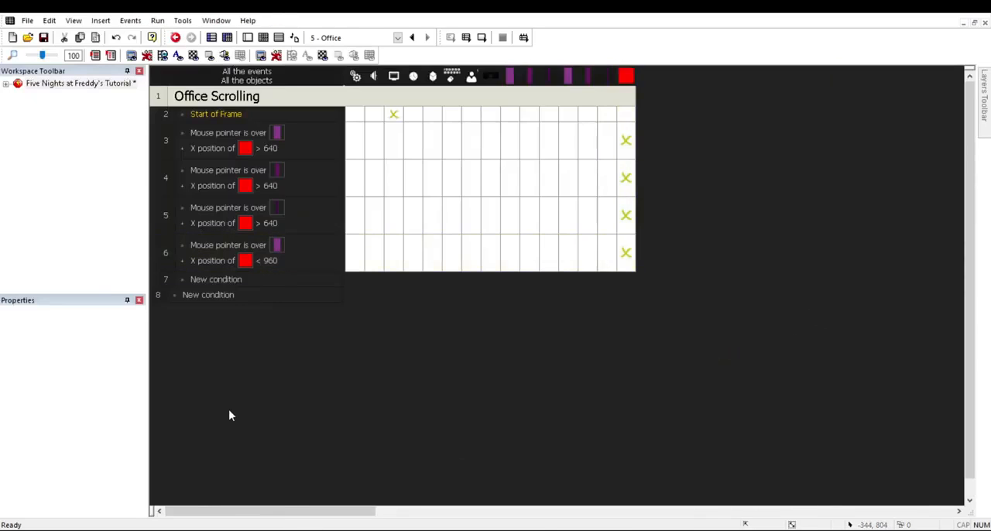
Step: Duplicate the SlowLeftScroll 4 event for the SlowLeftScroll 5 zone and edit its RedScreenFollow relative X offset
key(ctrl+v)
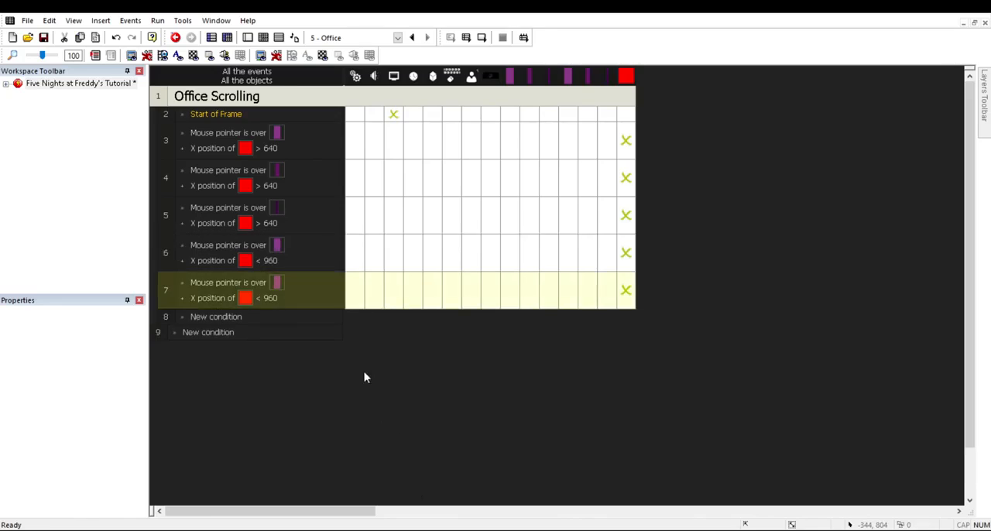
double_click(277, 283)
click(145, 49)
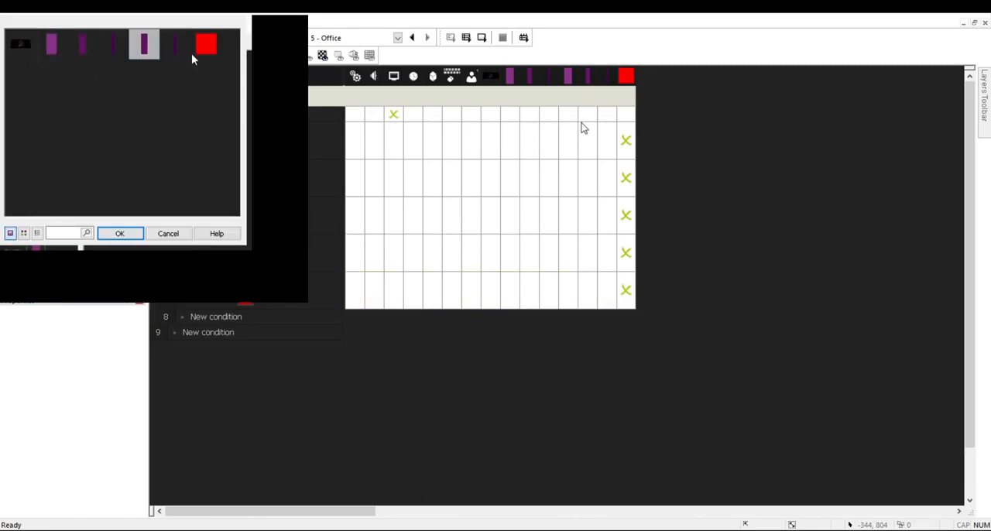
key(Return)
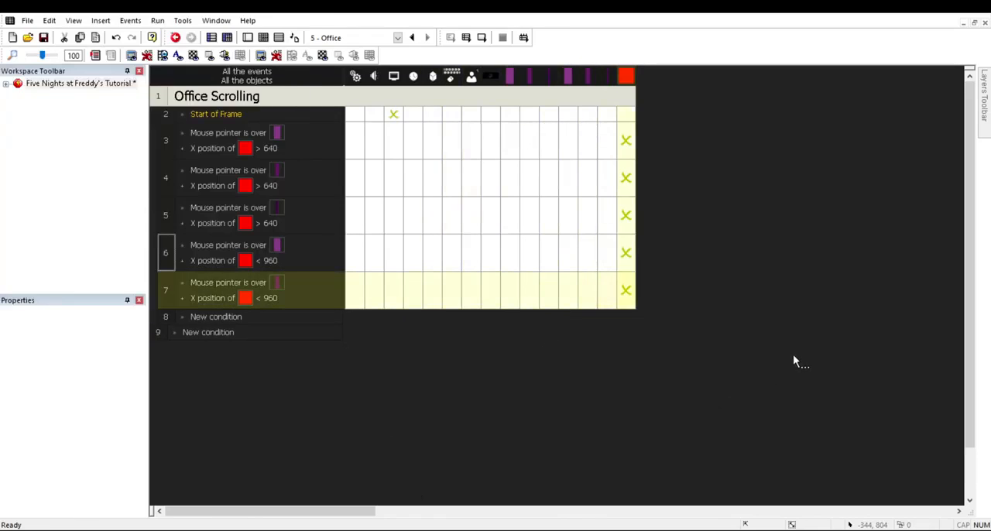
click(794, 357)
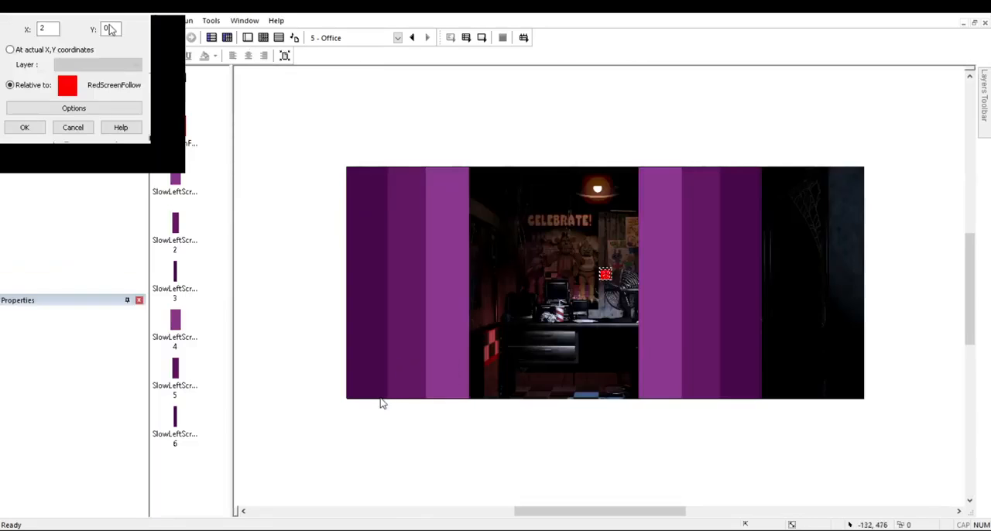
click(60, 30)
key(Return)
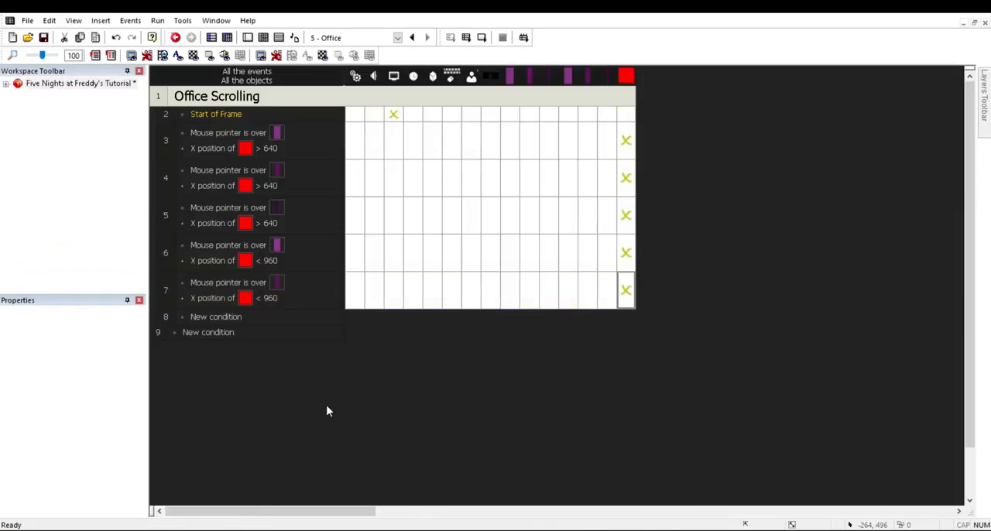
Step: Duplicate the SlowLeftScroll 5 event for the SlowLeftScroll 6 zone and set its RedScreenFollow relative X offset to 15
key(ctrl+v)
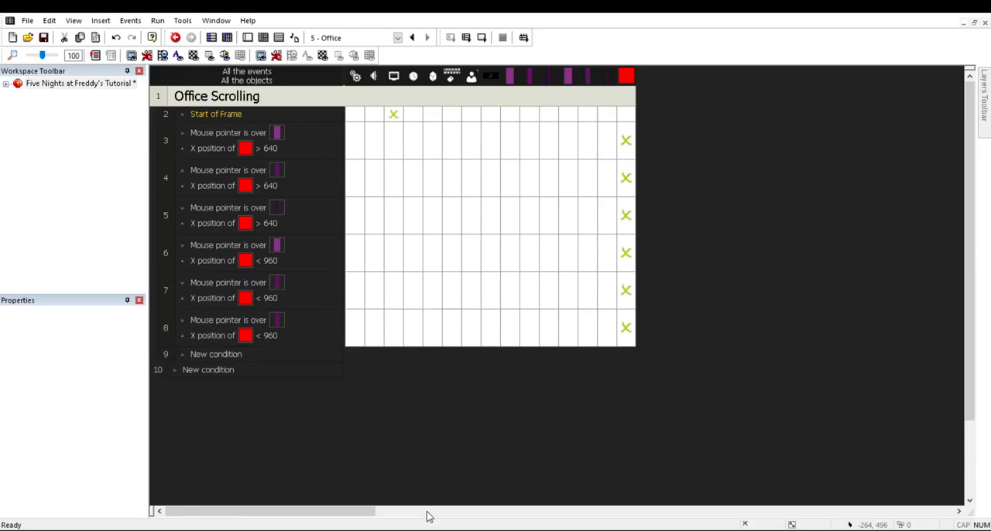
double_click(278, 320)
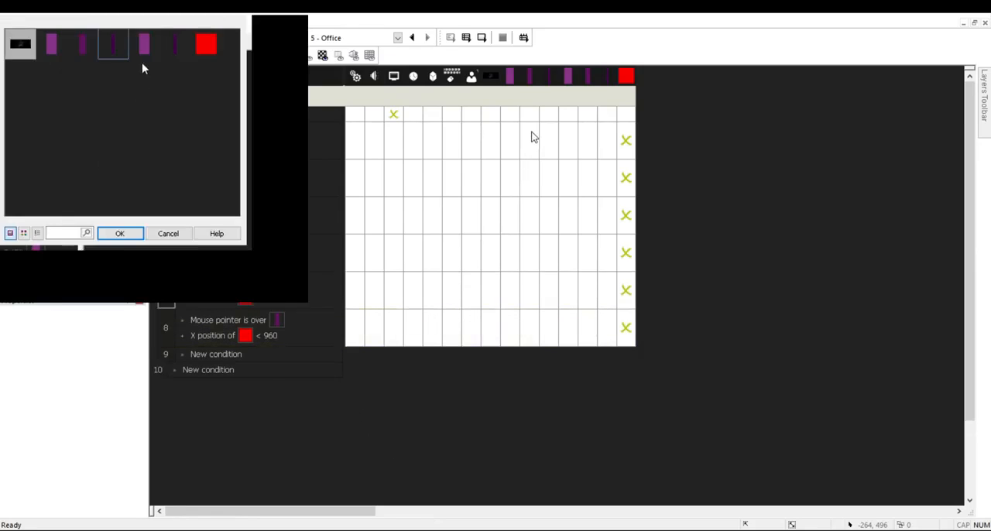
click(175, 46)
click(122, 234)
click(277, 318)
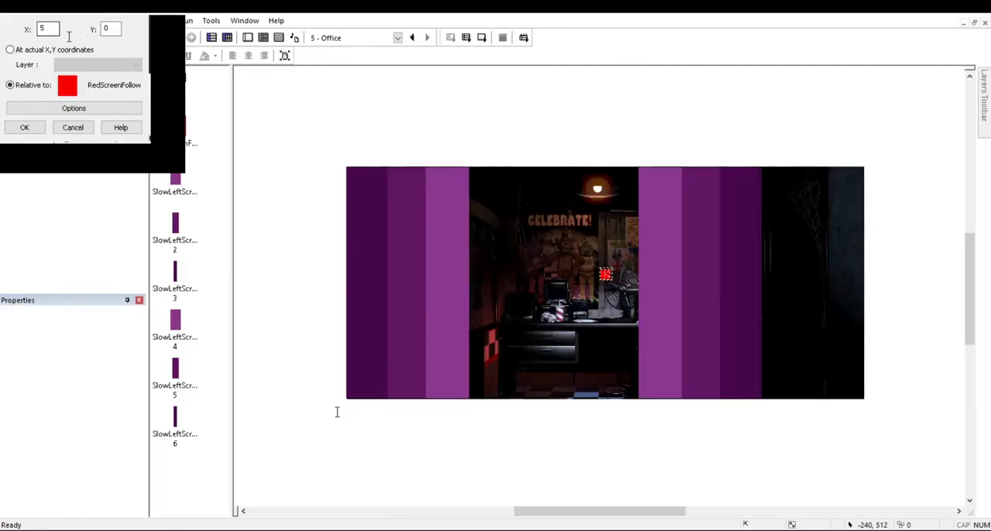
click(59, 33)
key(BackSpace)
text(15)
key(Return)
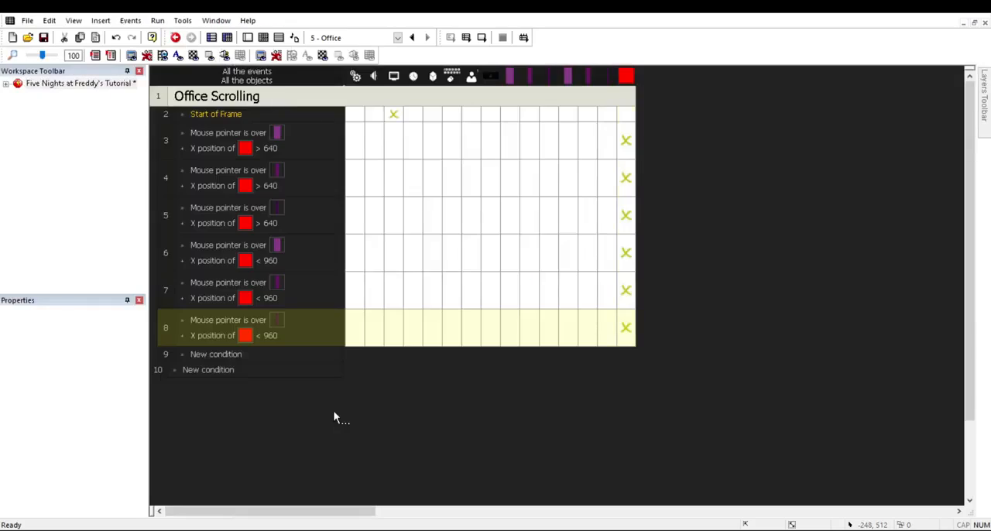
Step: Save the project and run the Office frame to test the mouse-over scrolling
key(ctrl+s)
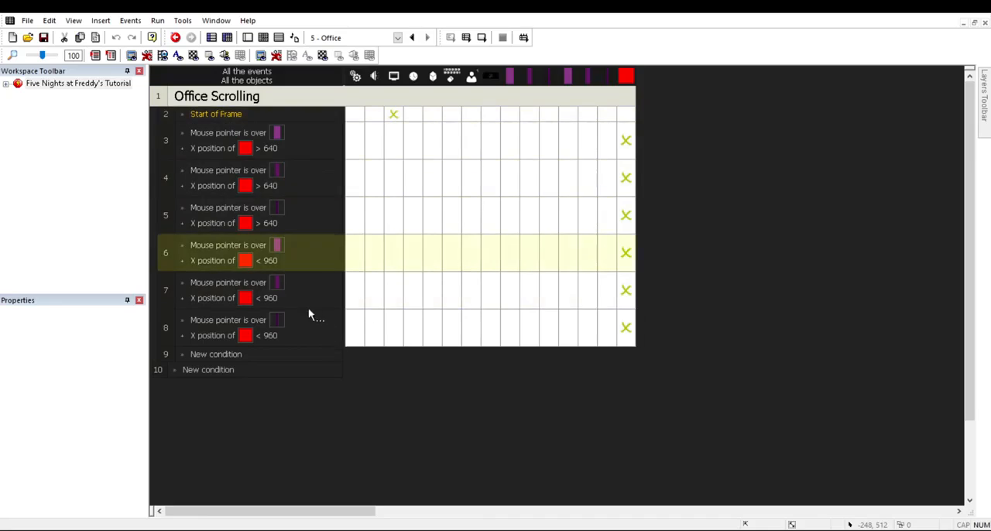
click(482, 37)
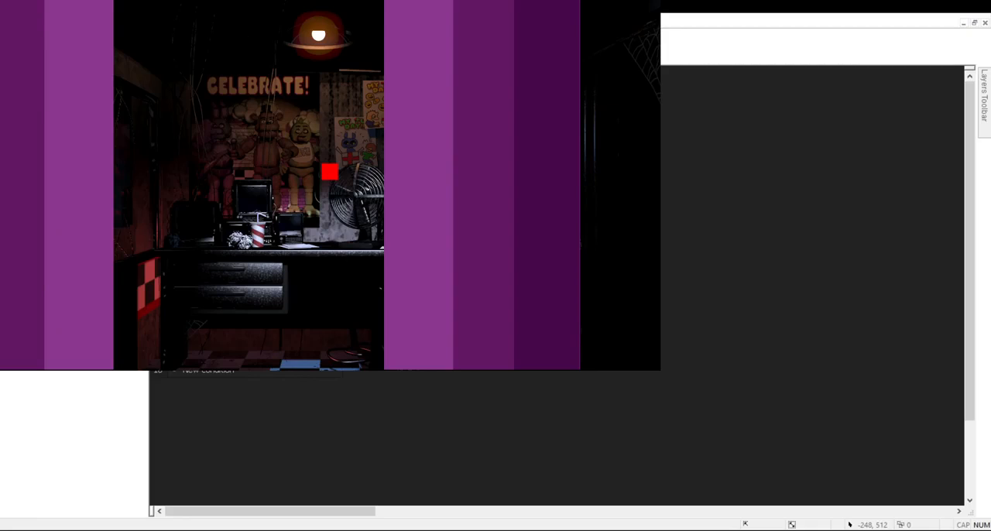
key(alt+F4)
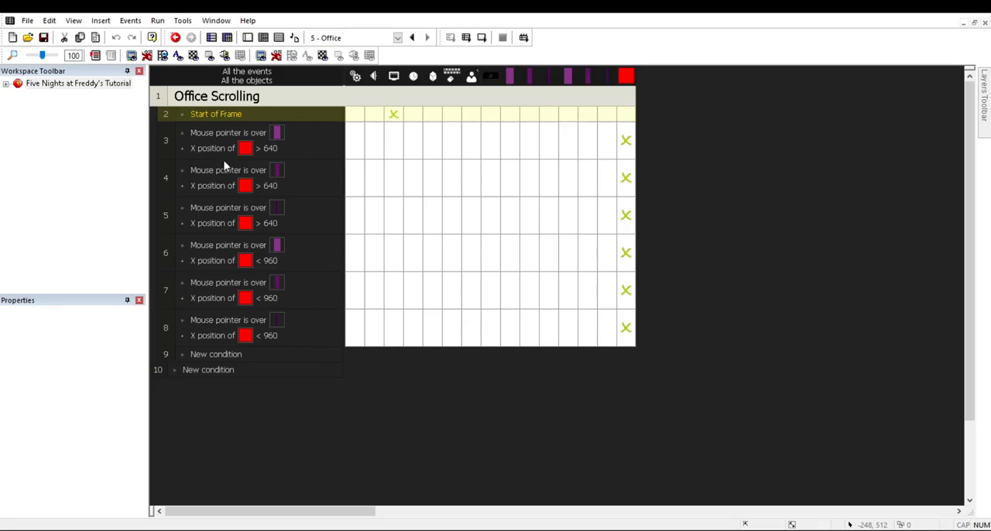
Step: Replace the Start of Frame condition in the first Office Scrolling event with an Always condition
click(438, 129)
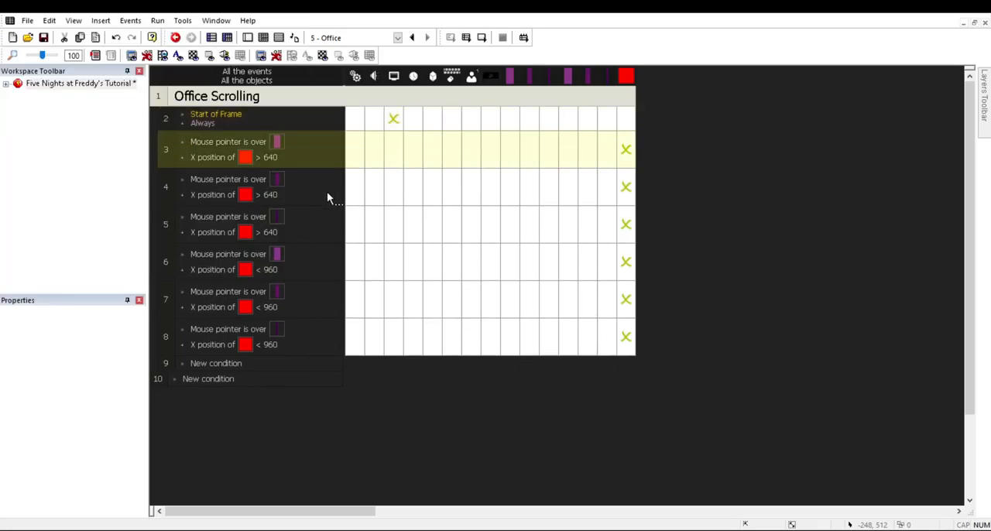
click(228, 116)
key(Delete)
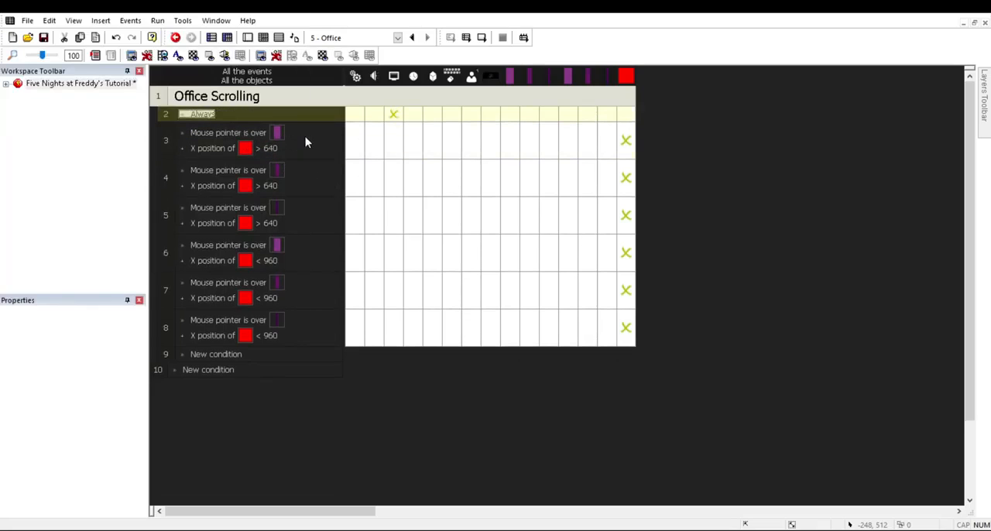
Step: Save the change and test the scrolling again by running the Office frame
key(ctrl+s)
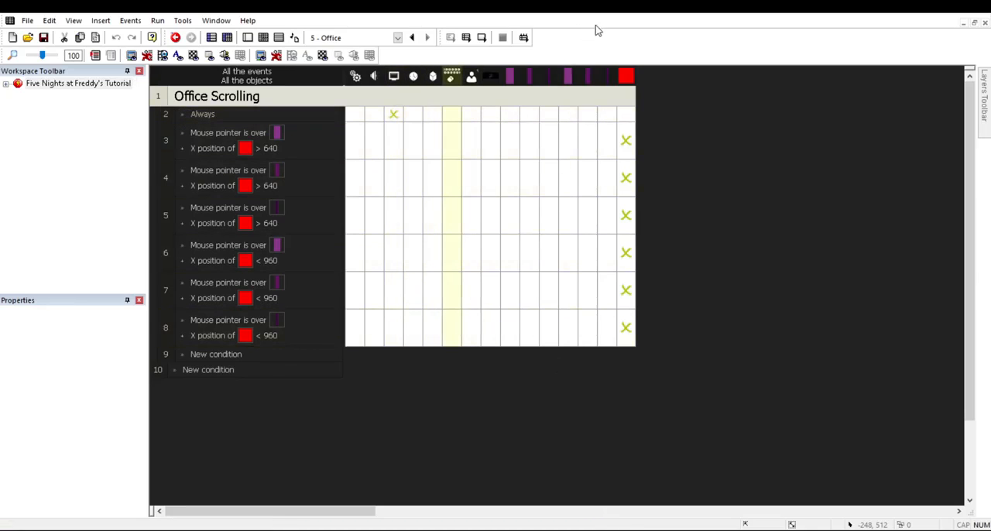
key(F7)
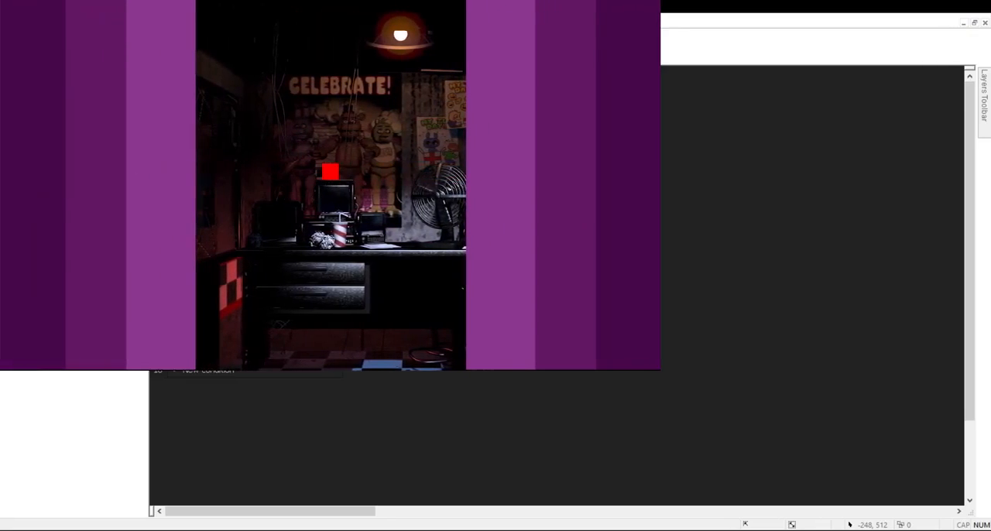
key(alt+F4)
Step: Return to the Office frame layout and turn off Follow the frame for SlowLeftScroll 3, SlowLeftScroll 2 and SlowLeftScroll
click(248, 37)
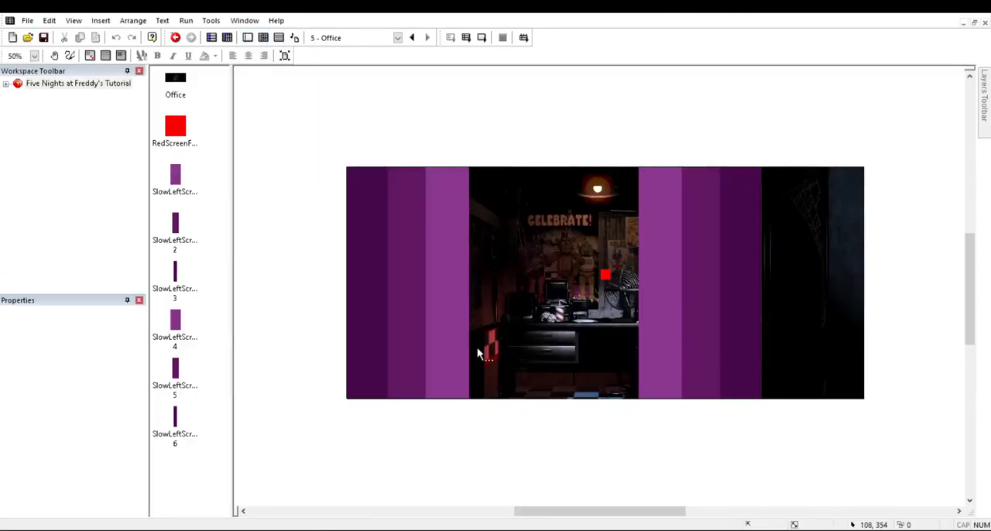
click(484, 339)
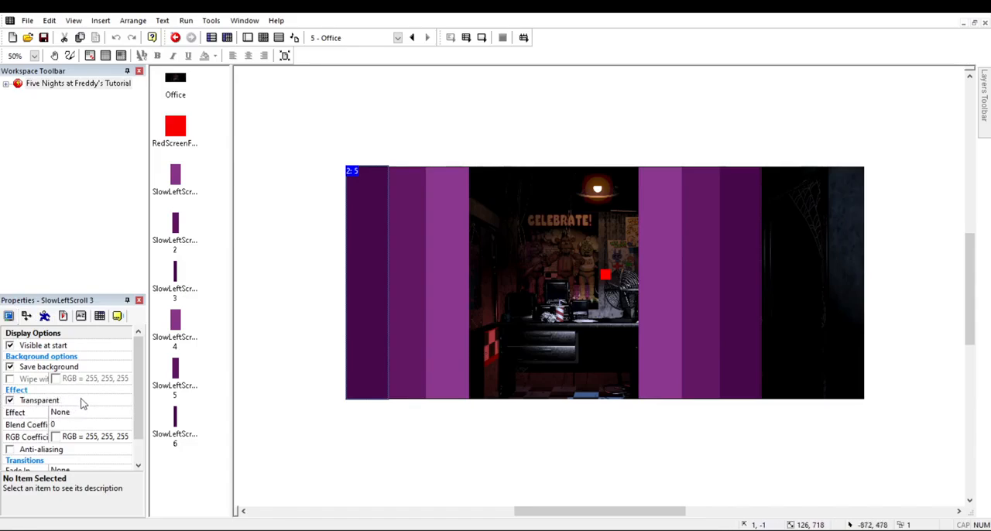
click(63, 316)
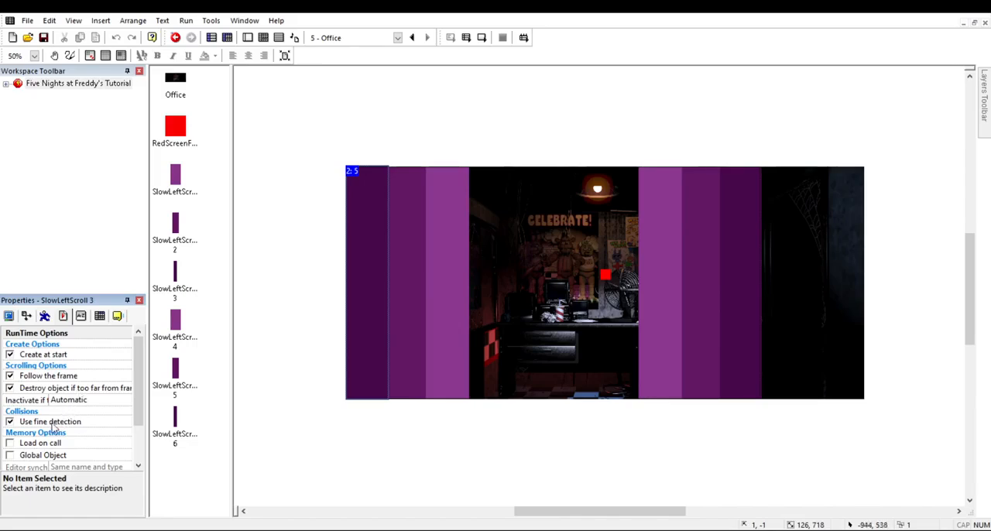
click(9, 376)
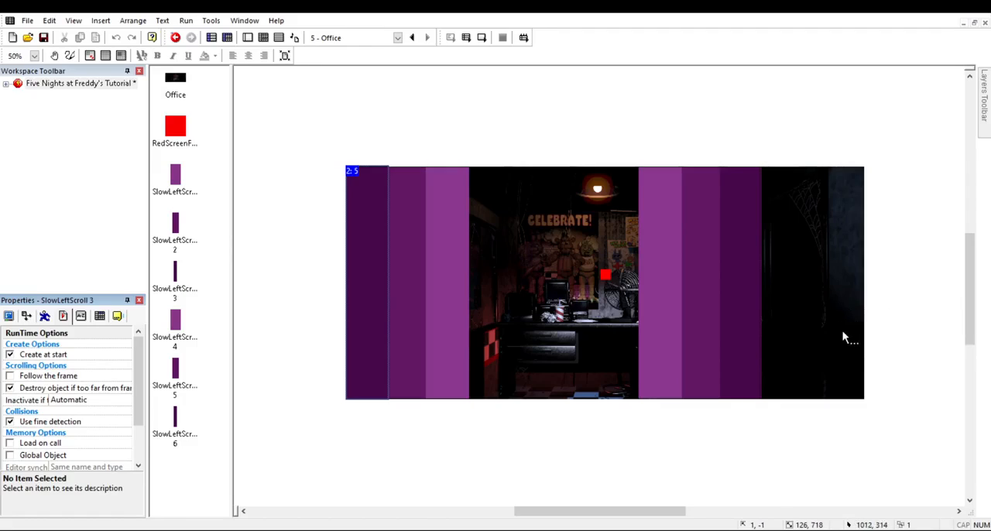
click(416, 279)
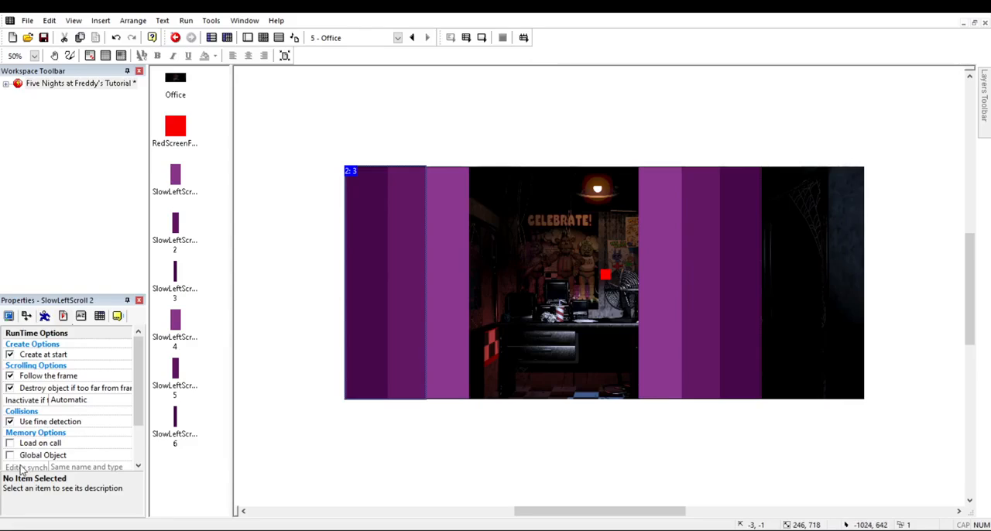
click(10, 375)
click(444, 294)
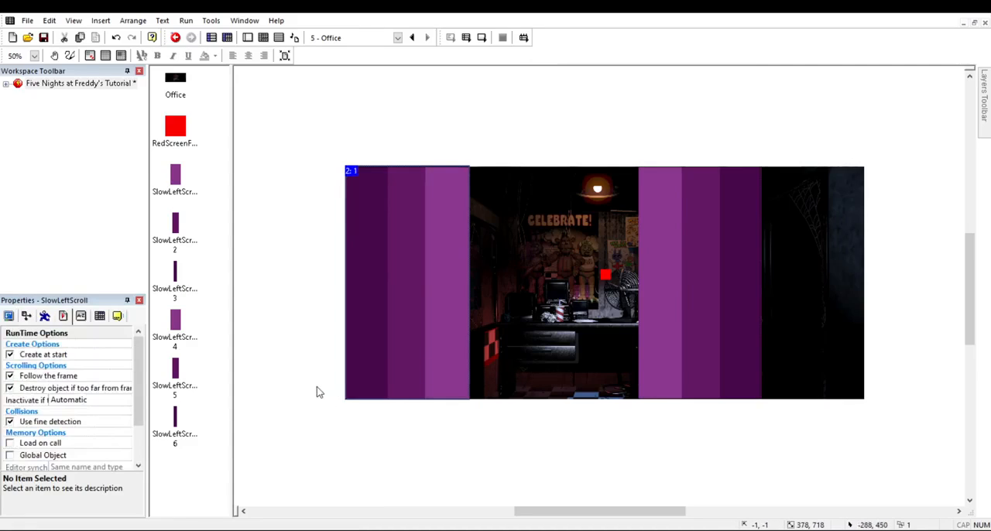
click(10, 375)
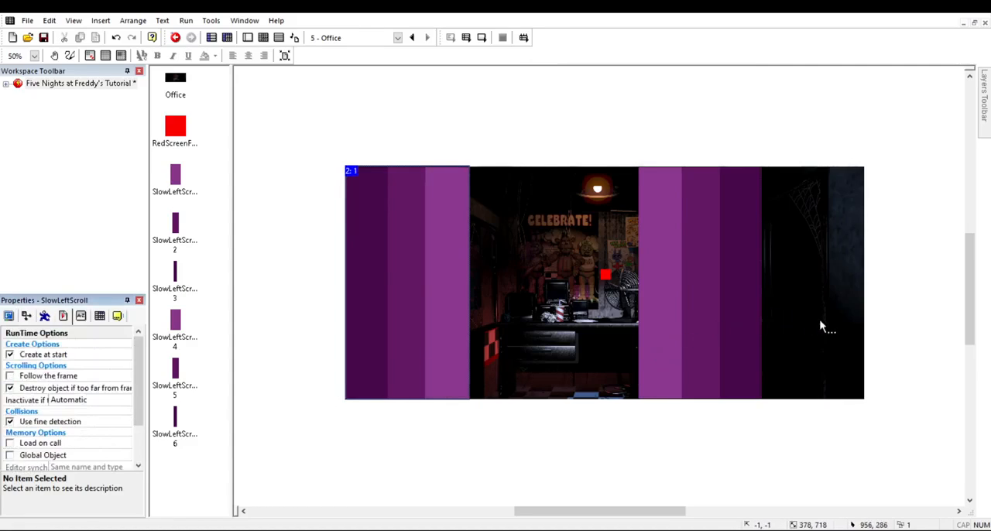
Step: Turn off Follow the frame for the SlowLeftScroll 4, SlowLeftScroll 5 and SlowLeftScroll 6 zones
click(701, 330)
click(11, 375)
click(697, 277)
click(10, 375)
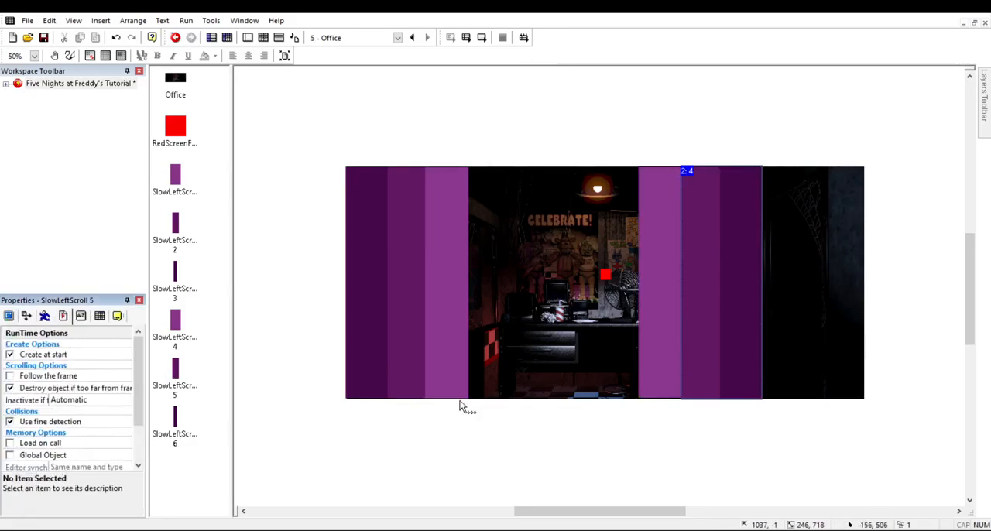
click(744, 277)
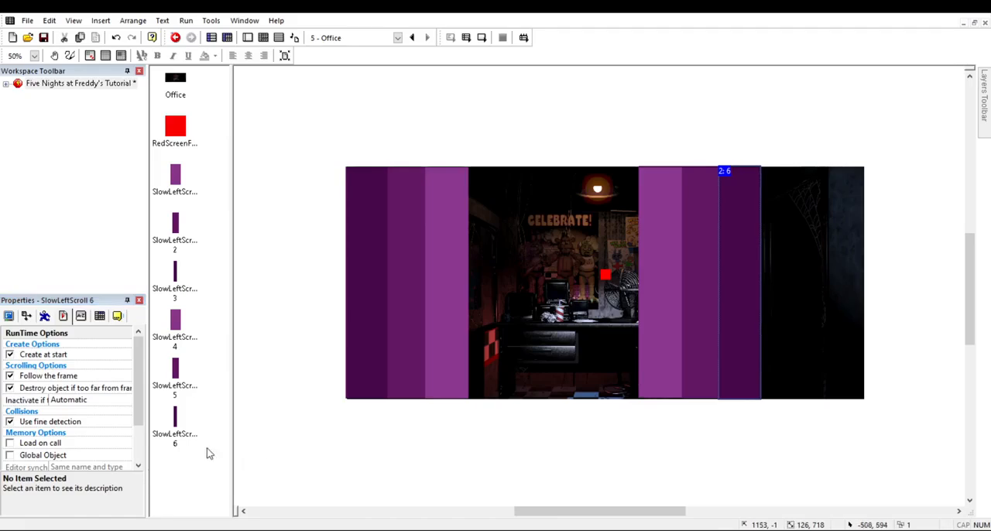
click(10, 376)
Step: Save the project and run the Office frame to test scrolling with the non-following zones, closing the test window when finished
click(487, 456)
key(ctrl+s)
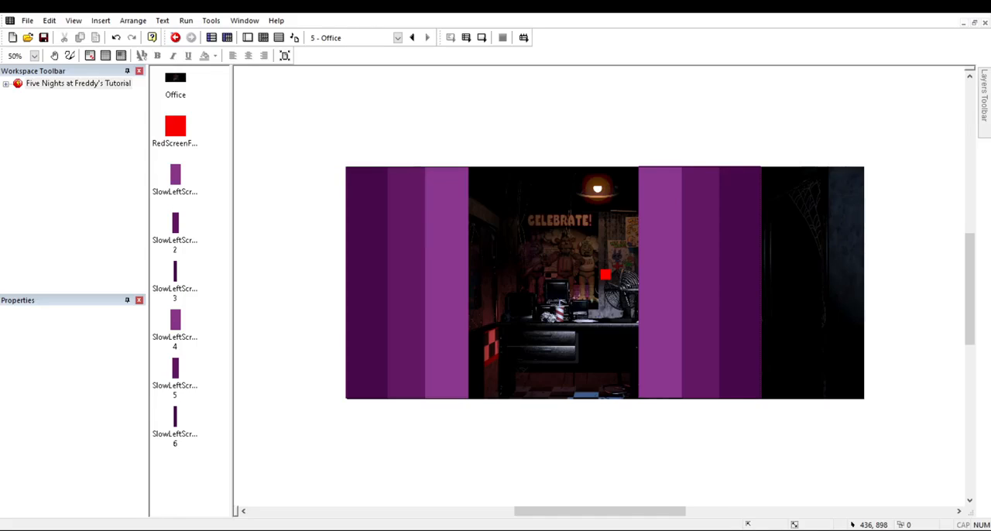
click(482, 38)
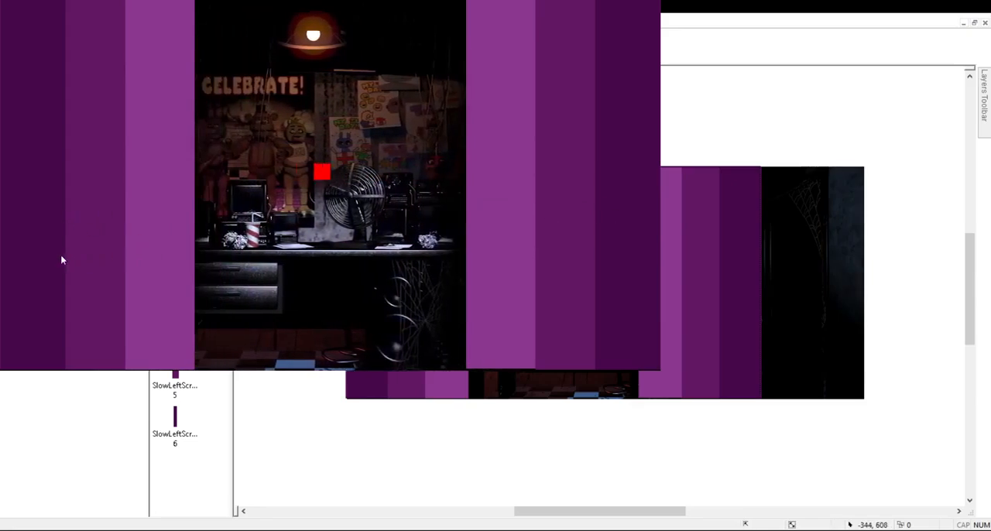
key(alt+F4)
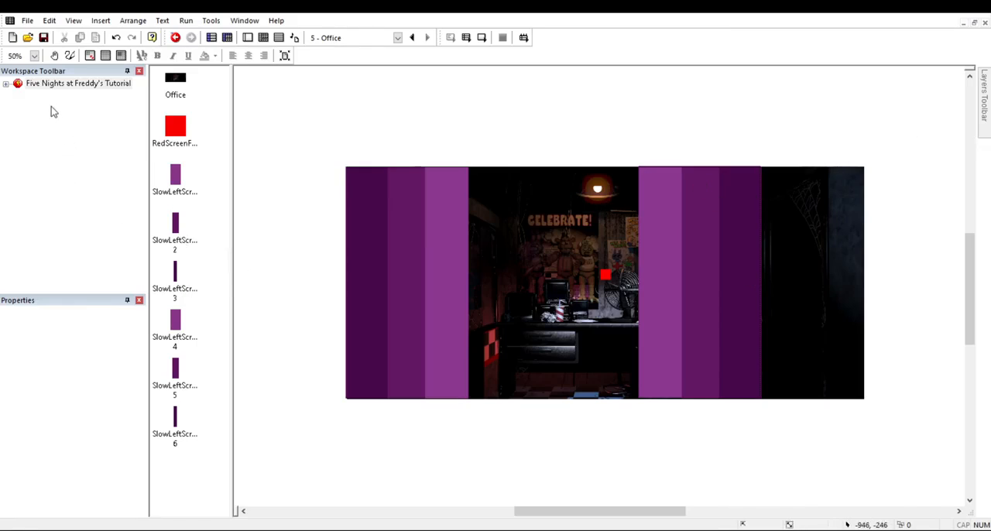
Step: Expand the project's frame list and open the Office frame's settings showing its size and virtual dimensions
click(6, 82)
click(48, 141)
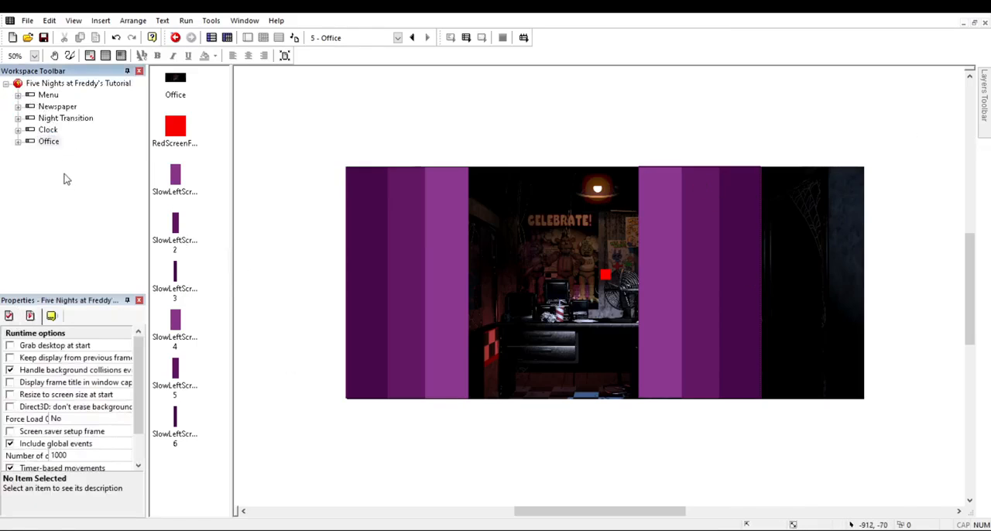
click(9, 315)
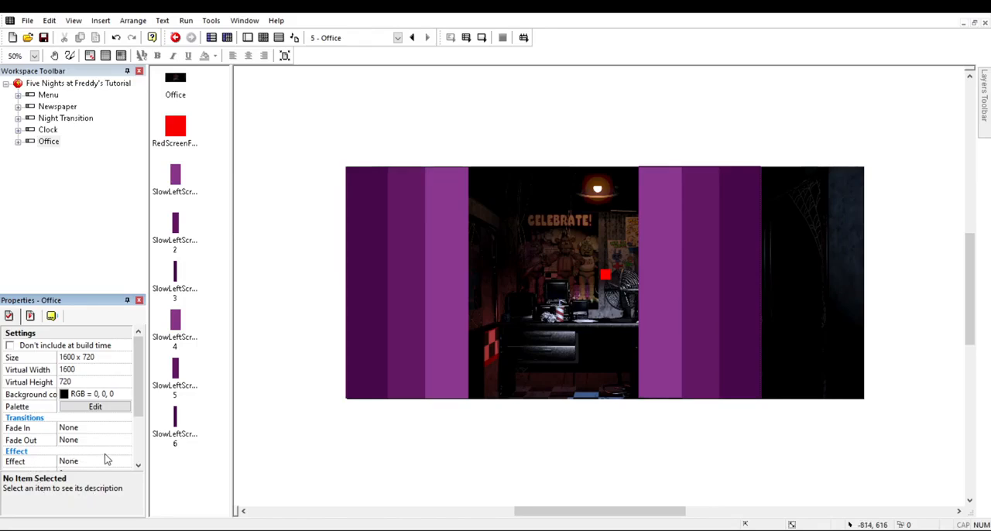
Step: Open the Office frame's event grid and review the mouse-over and X position conditions in the Office Scrolling group
click(356, 261)
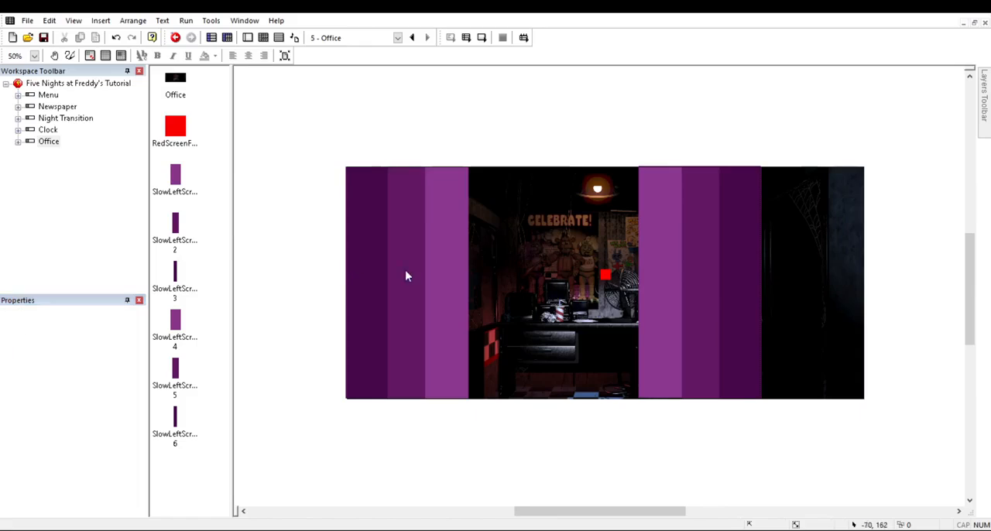
click(264, 37)
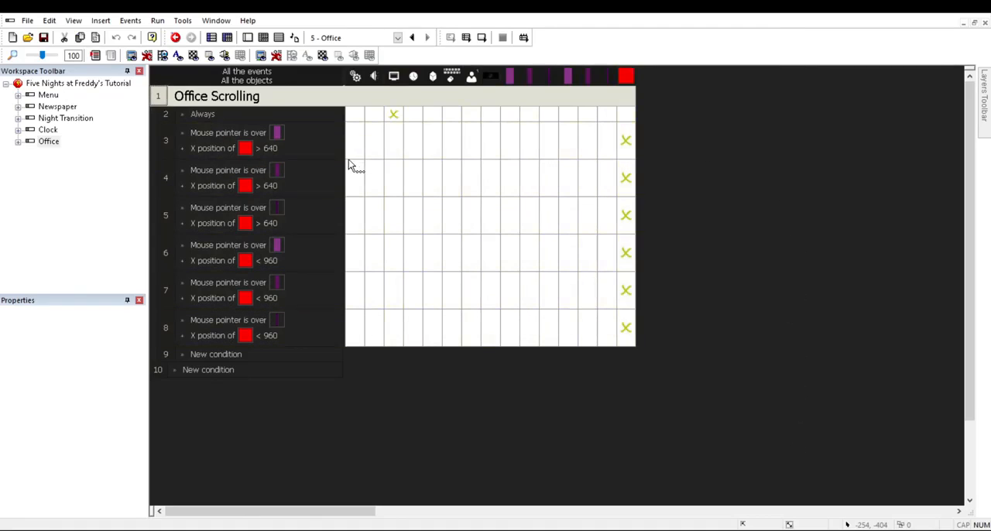
click(307, 185)
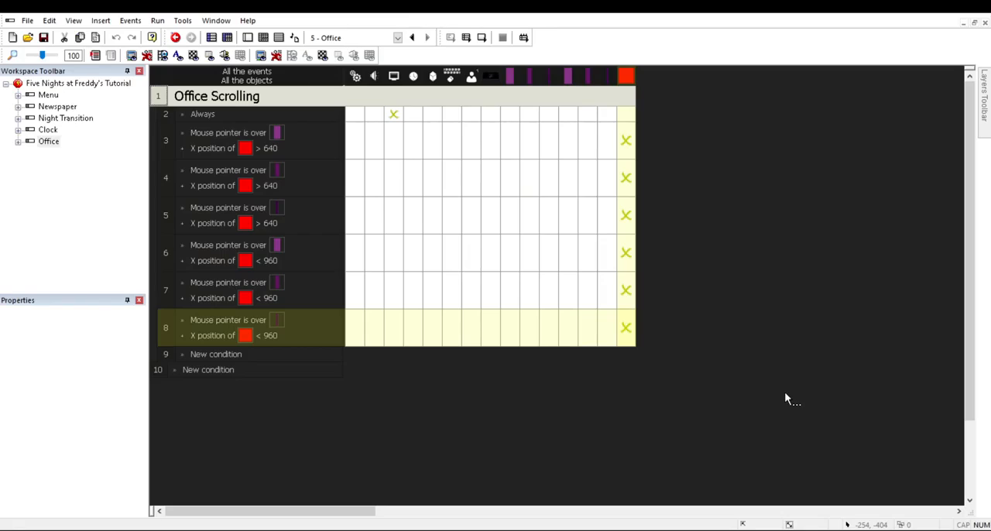
Step: Return to the frame layout and turn off Visible at start for RedScreenFollow, SlowLeftScroll, SlowLeftScroll 2 and SlowLeftScroll 3
click(247, 37)
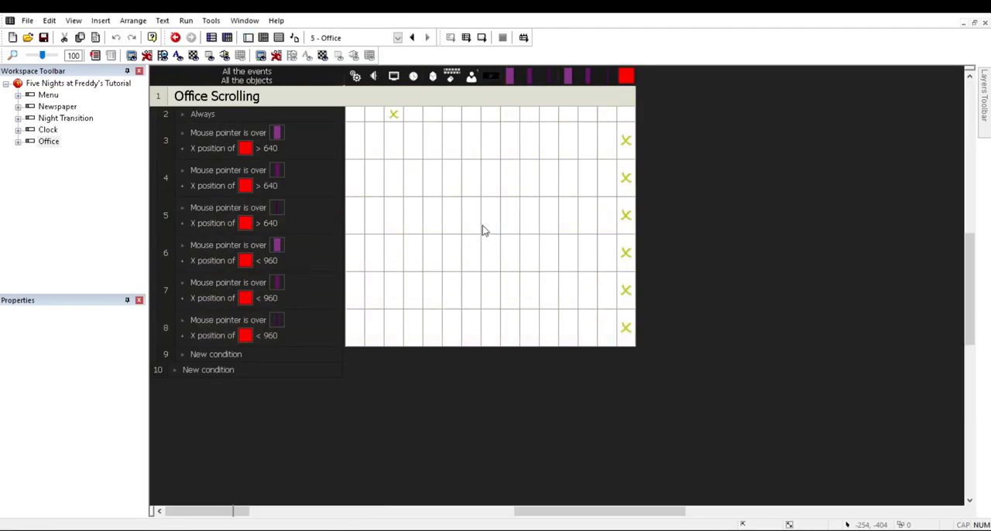
click(605, 274)
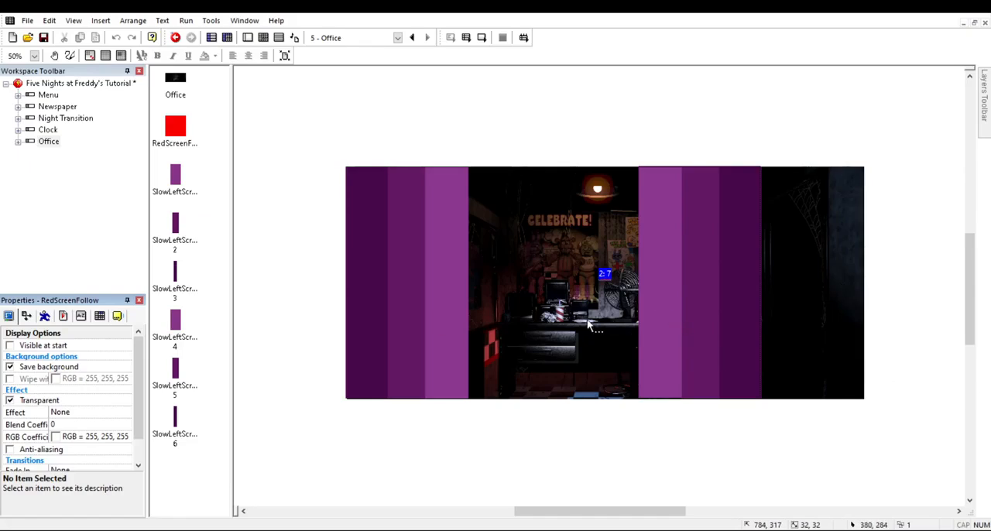
click(448, 364)
click(12, 345)
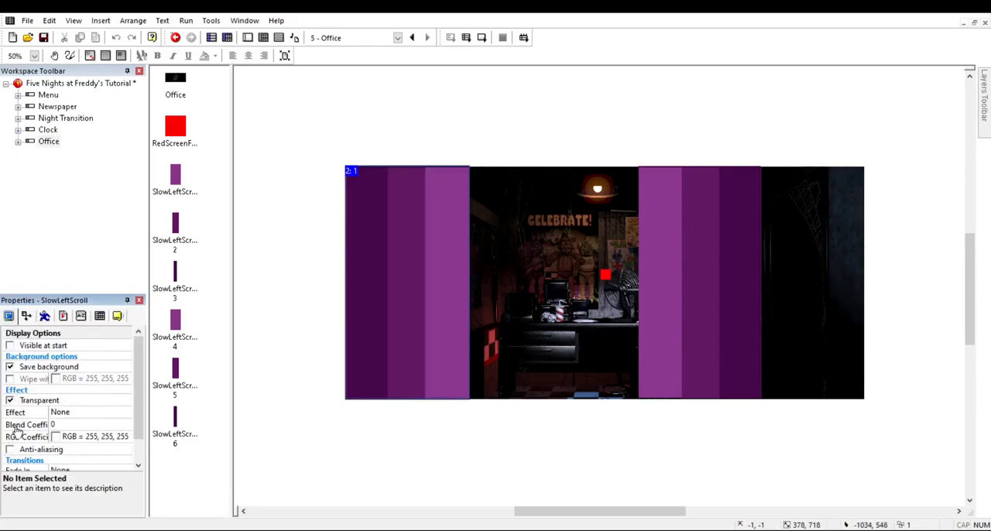
click(400, 300)
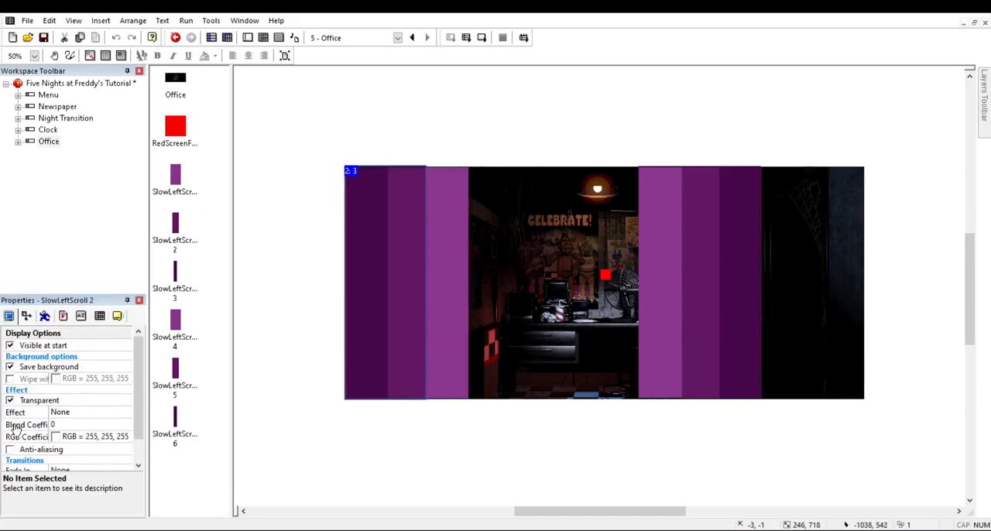
click(10, 345)
click(367, 264)
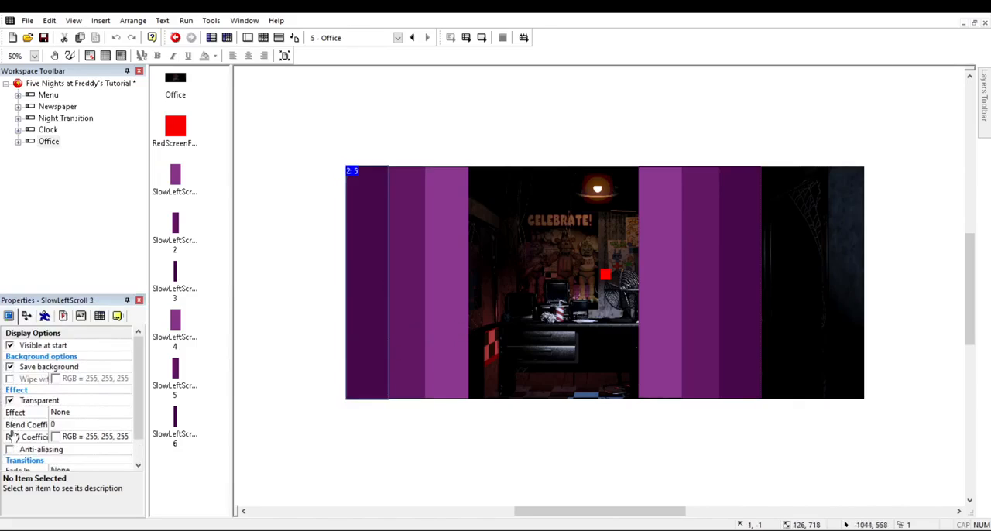
click(10, 345)
Step: Turn off Visible at start for the SlowLeftScroll 4, SlowLeftScroll 5 and SlowLeftScroll 6 zones
click(661, 377)
click(10, 346)
click(701, 378)
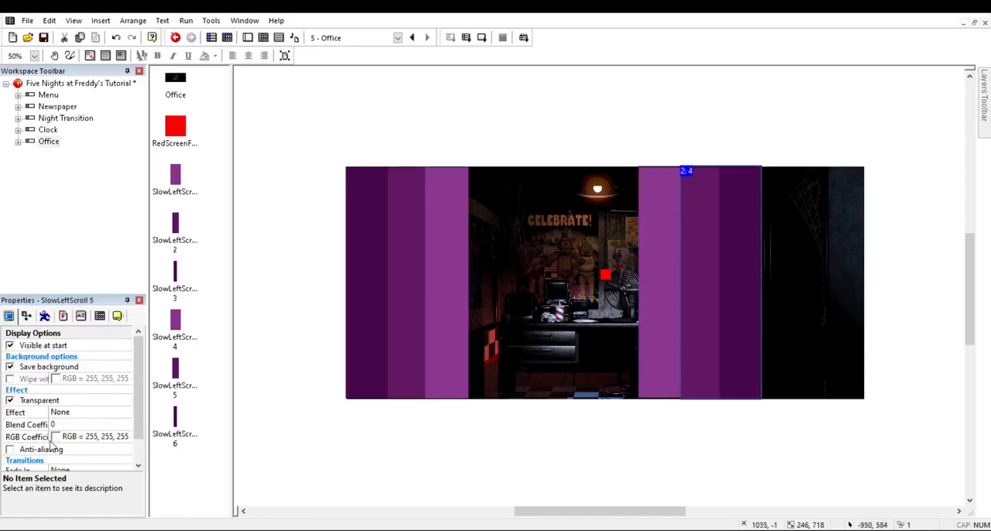
click(10, 346)
click(740, 378)
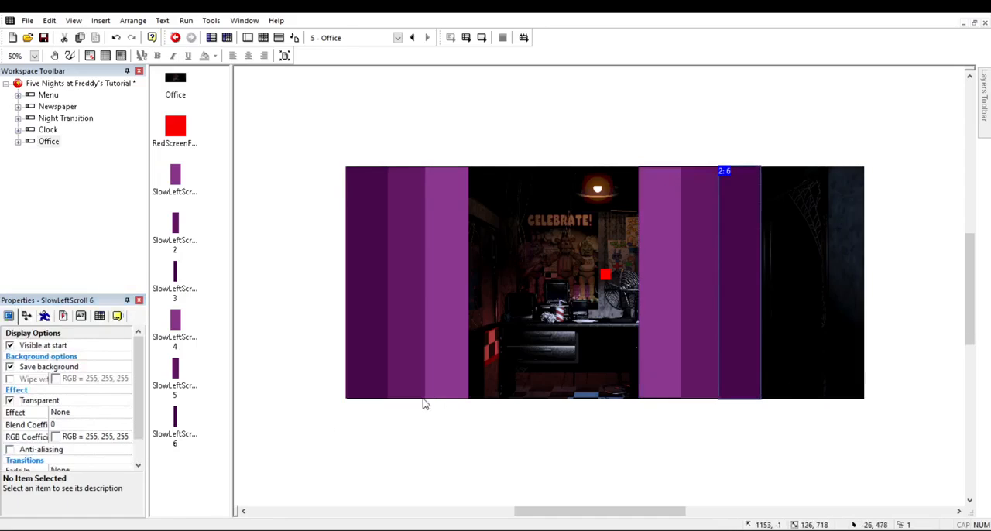
click(10, 345)
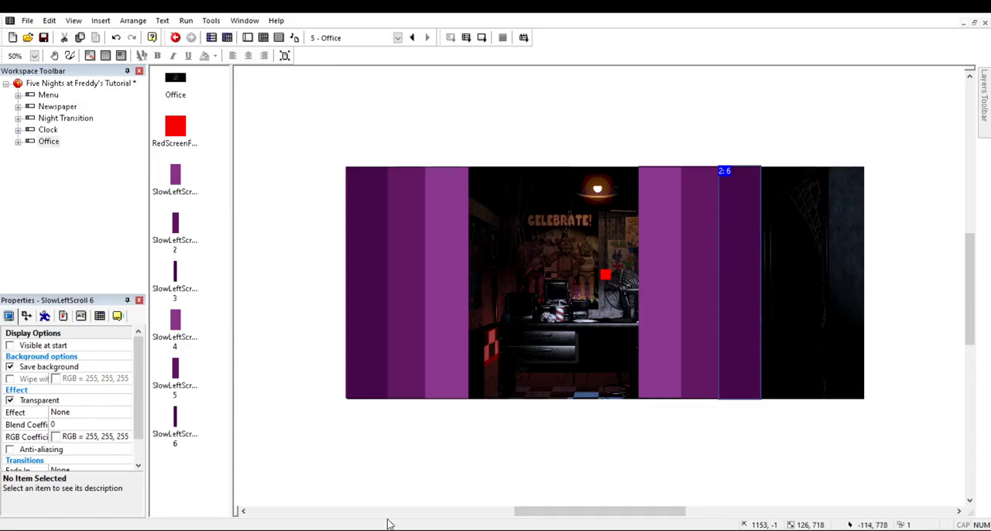
Step: Run the Office frame to test scrolling with the zones and red square hidden at start, and close the test window
click(453, 495)
key(F7)
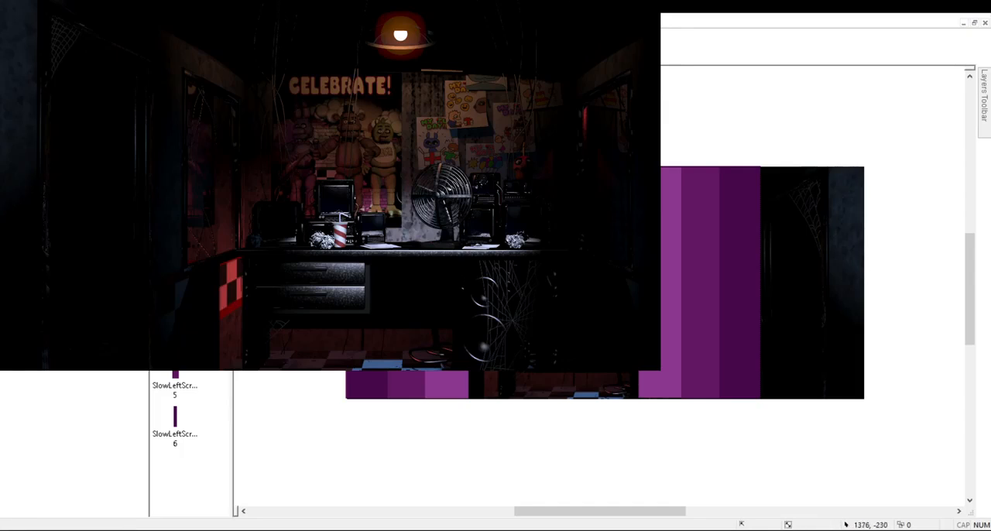
click(989, 109)
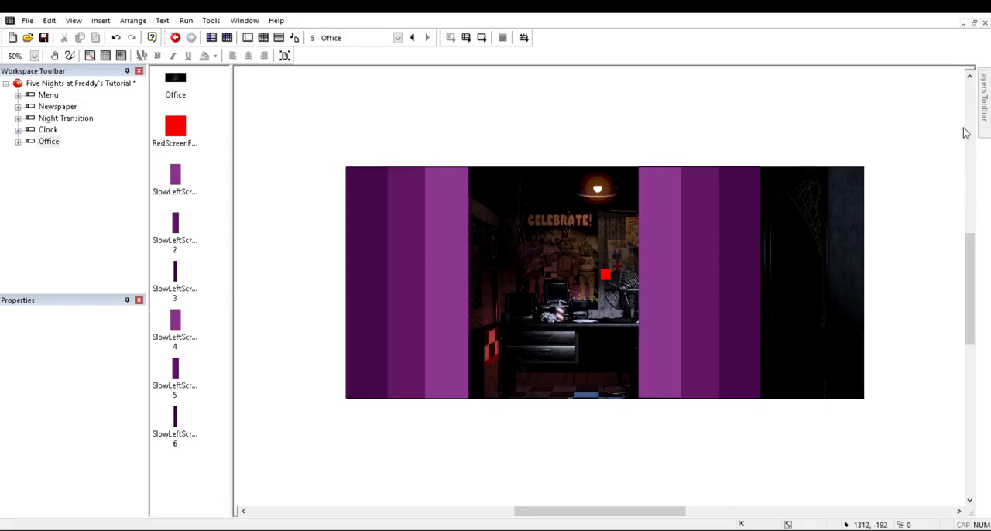
Step: Hide the layer holding the purple scroll zones and red square so only the office background layer shows in the layout
mouse_move(984, 106)
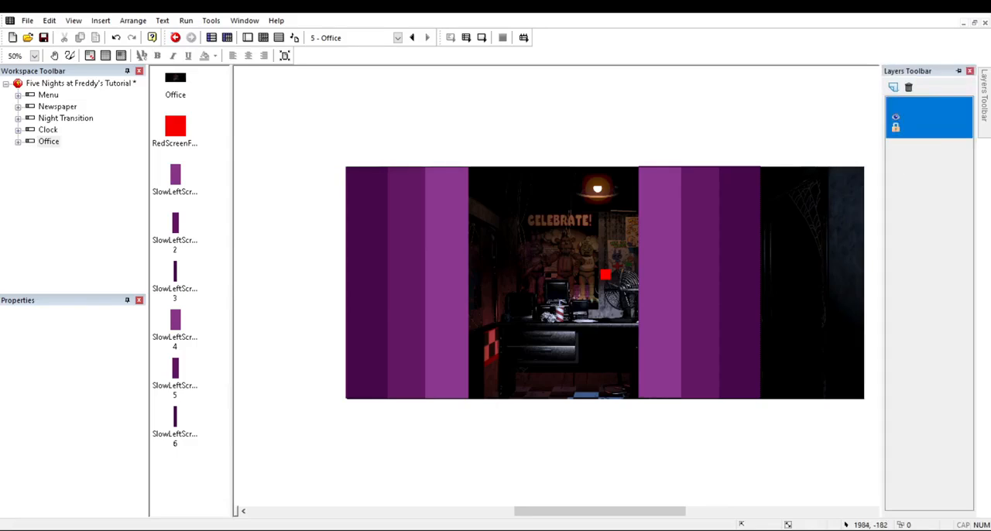
click(942, 161)
click(895, 117)
click(833, 147)
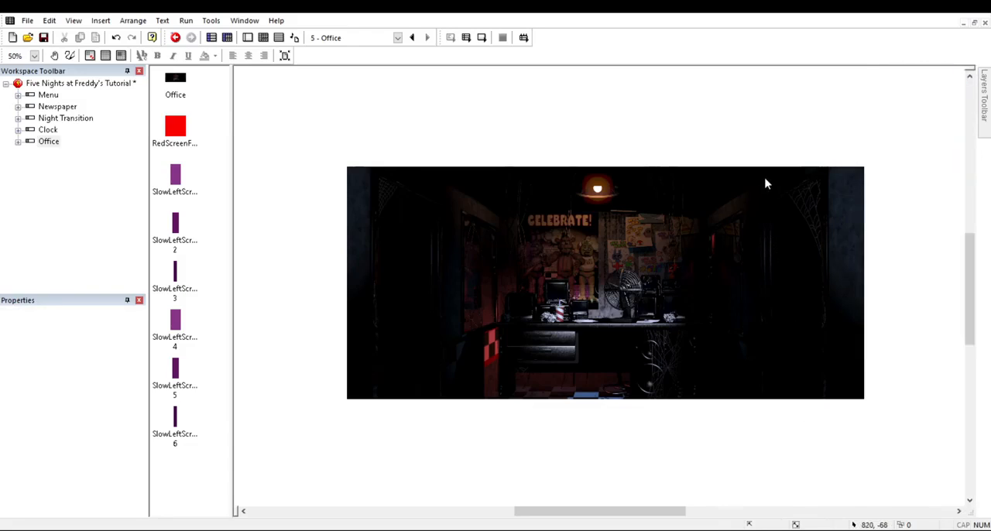
Step: Insert an Active object into the Office frame over the desk area and open its image for editing
double_click(404, 162)
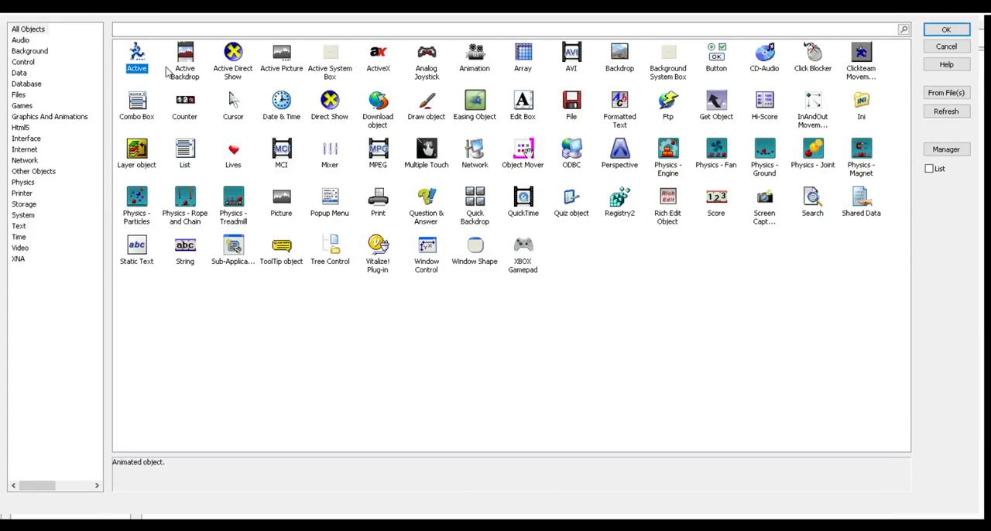
double_click(135, 56)
click(621, 282)
double_click(176, 79)
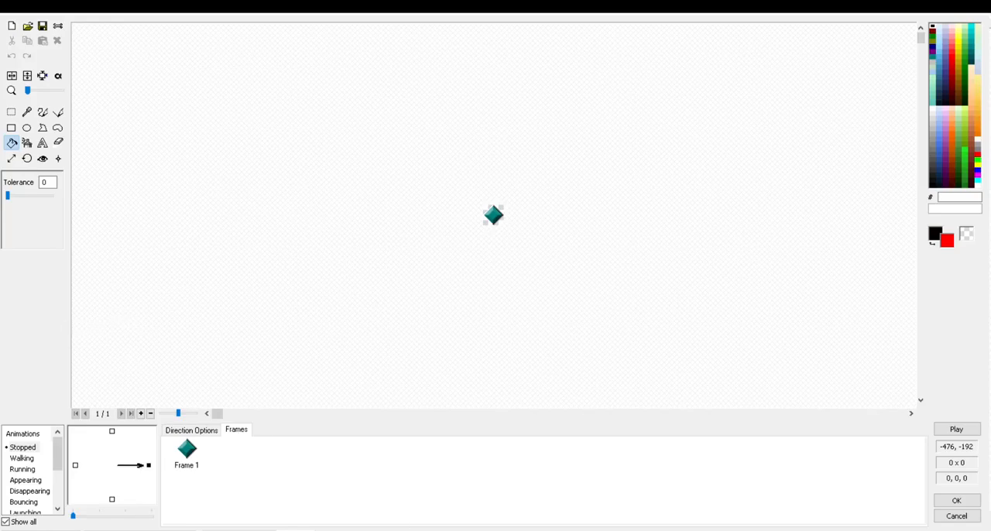
Step: Replace the object's default image with the desk fan pictures as three Stopped animation frames and flip through them
key(ctrl+v)
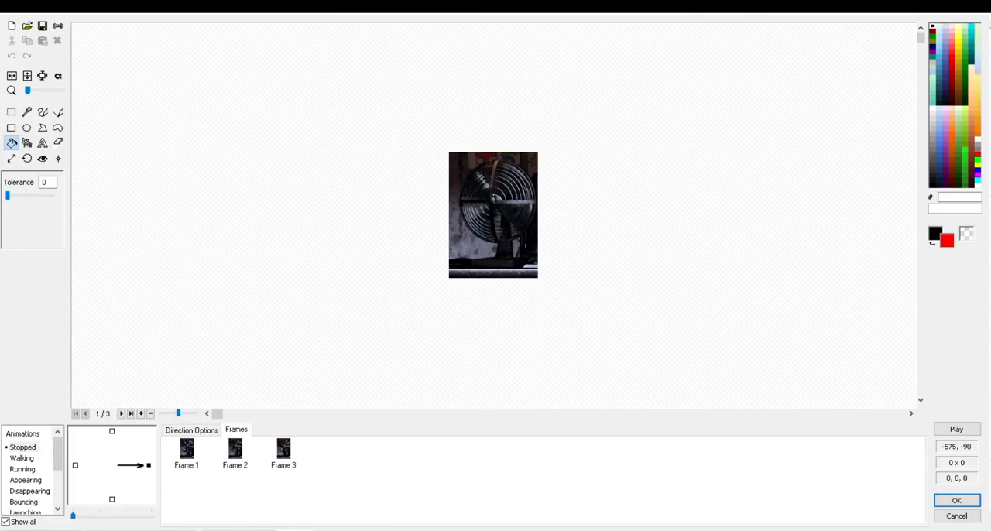
click(283, 449)
click(236, 450)
key(Left)
key(Right)
key(Right)
key(Left)
key(Left)
Step: Set the fan animation's speed to 99 with looping, preview it, and accept the animation
click(192, 431)
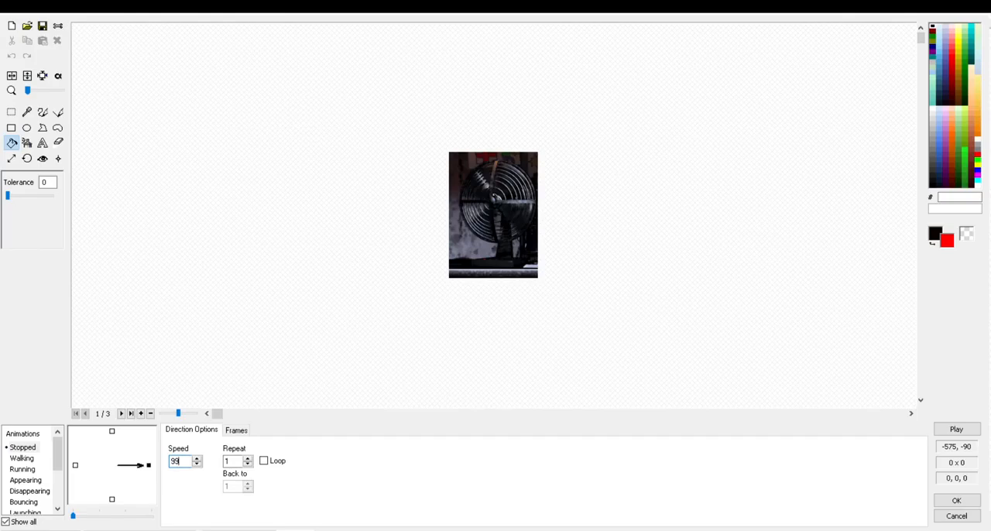
click(264, 460)
click(956, 429)
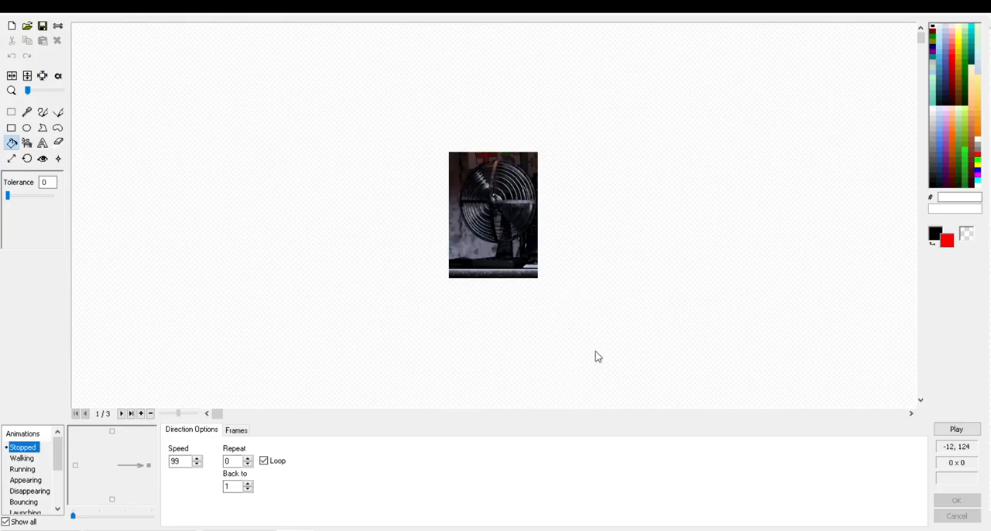
click(957, 429)
click(956, 500)
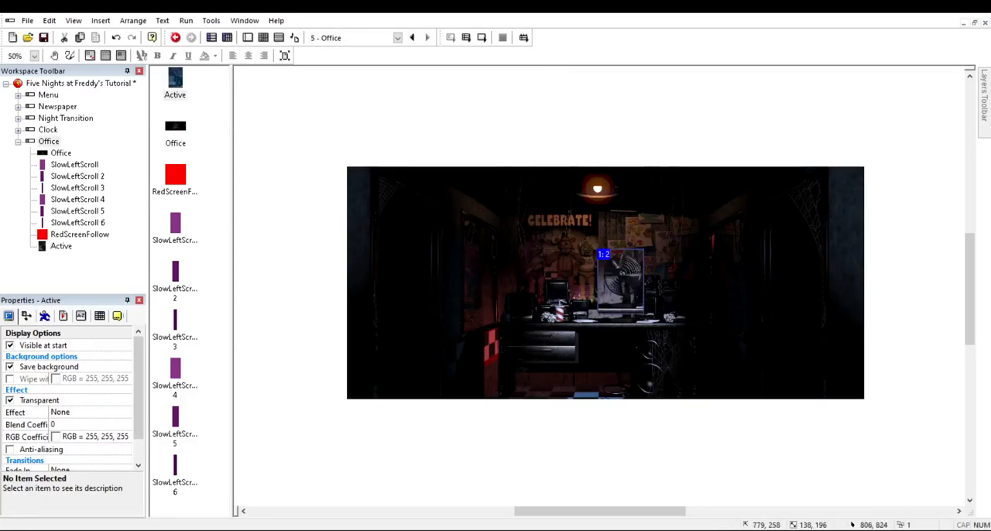
Step: Move the fan object onto the desk so it covers the fan painted in the office background
drag(628, 267, 716, 378)
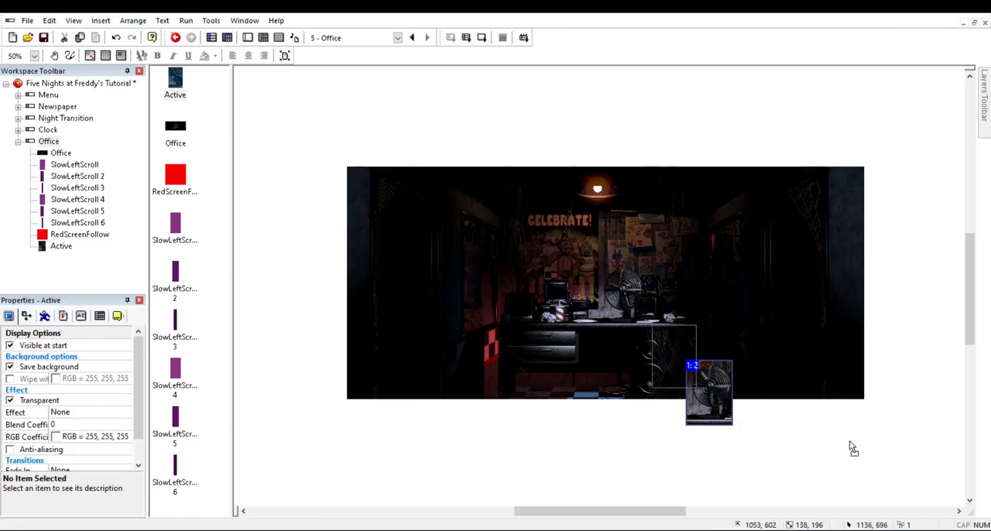
drag(708, 391, 635, 310)
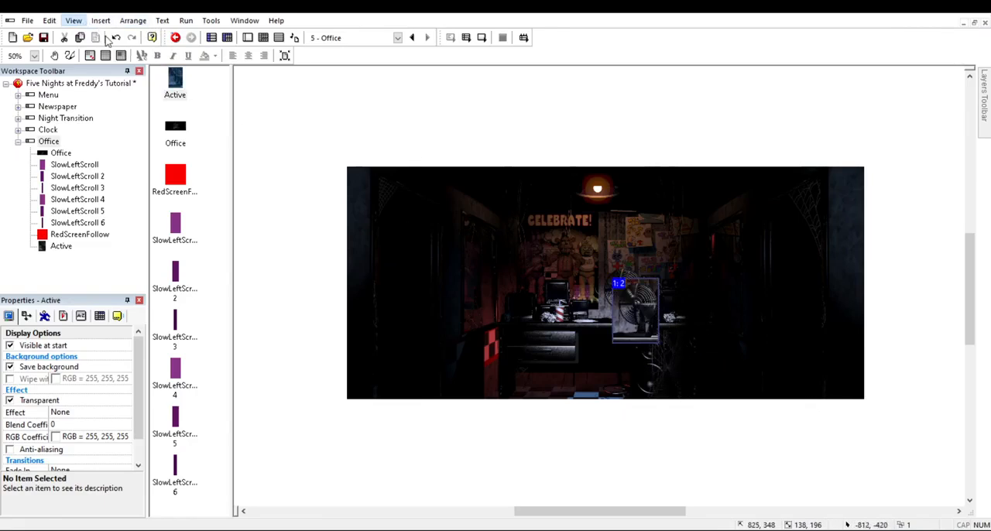
scroll(324, 137, up, 1)
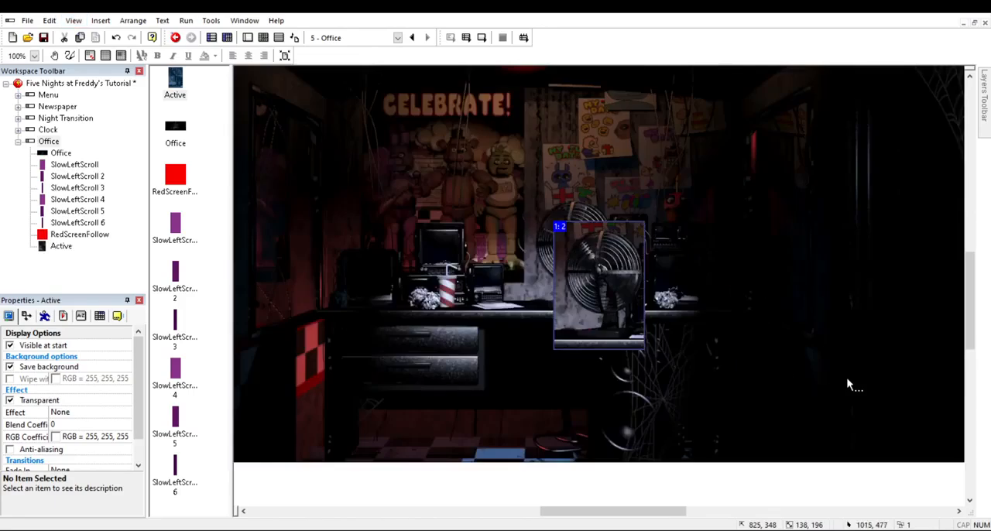
mouse_move(760, 353)
mouse_down()
mouse_move(714, 313)
mouse_move(721, 318)
mouse_up()
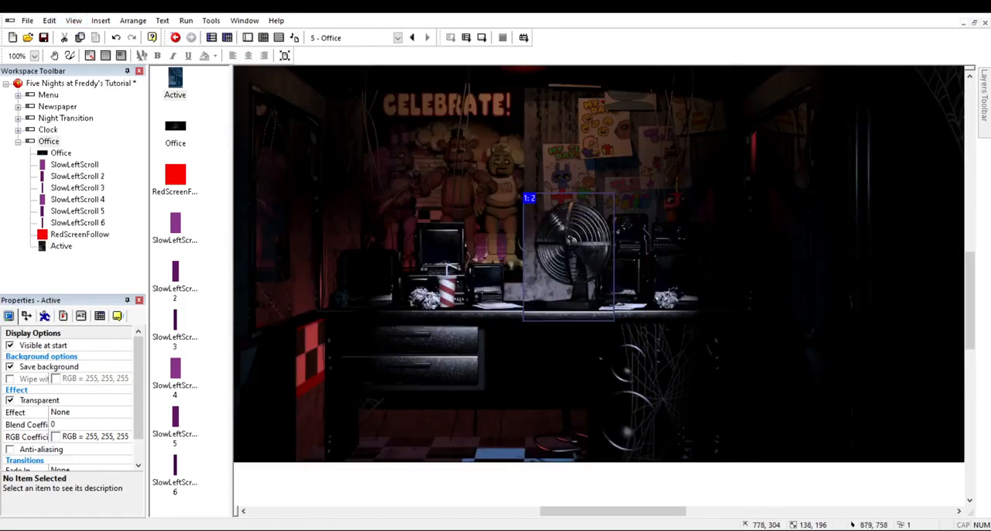
Step: Nudge the fan object two pixels to the right to line it up with the office background
click(705, 309)
click(714, 309)
key(Right)
key(Right)
click(675, 496)
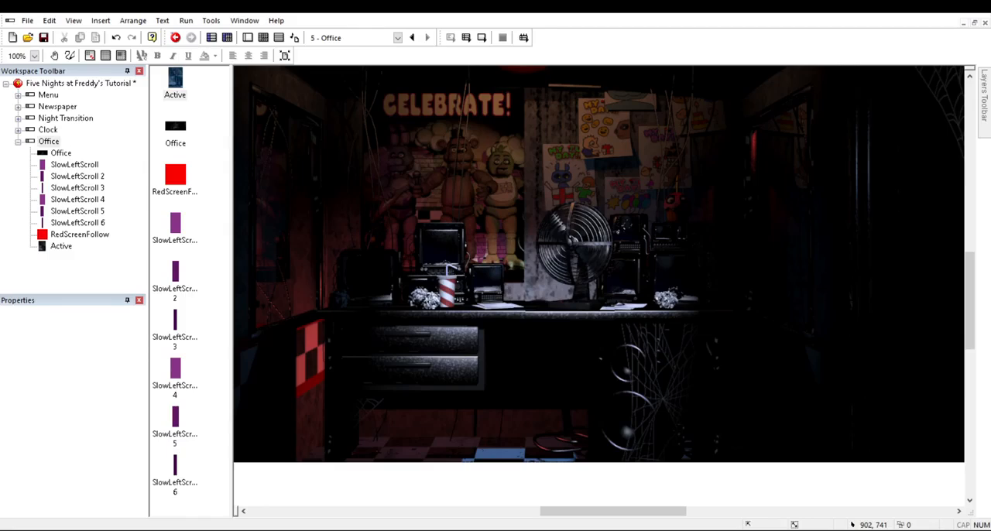
Step: Try nudging the fan object one pixel down and compare its edges with the desk
click(710, 305)
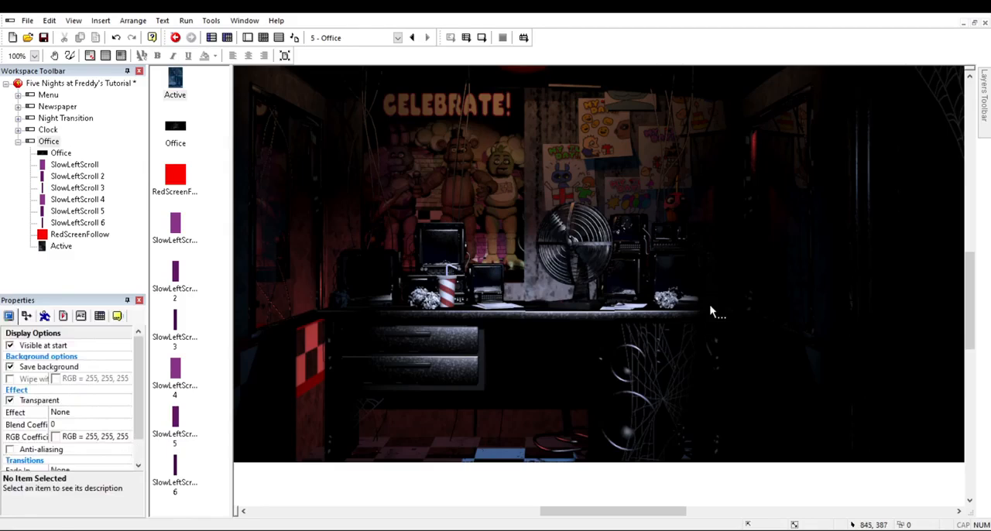
click(627, 483)
click(716, 304)
key(Down)
click(545, 458)
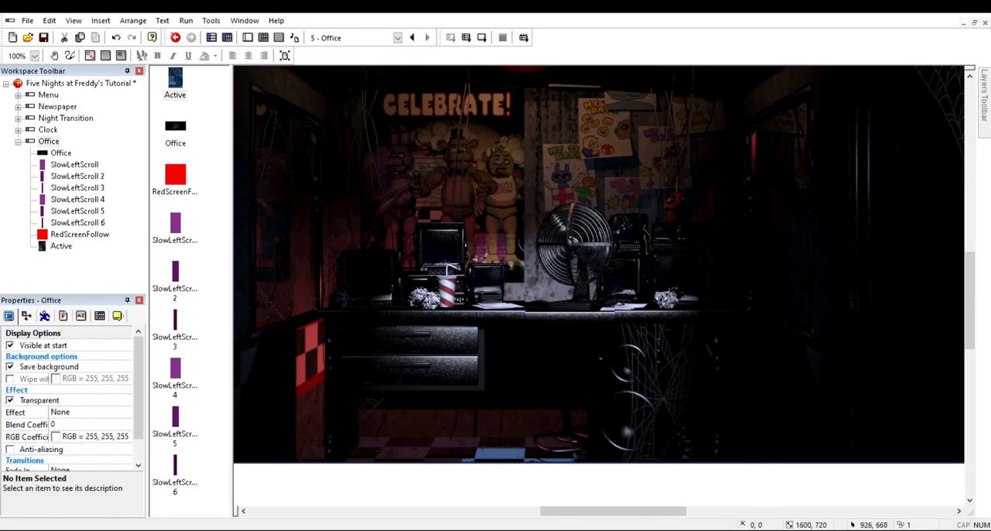
Step: Nudge the fan object up two pixels and check how it blends with the desk in the background
click(721, 305)
click(751, 444)
click(704, 277)
key(Up)
click(750, 442)
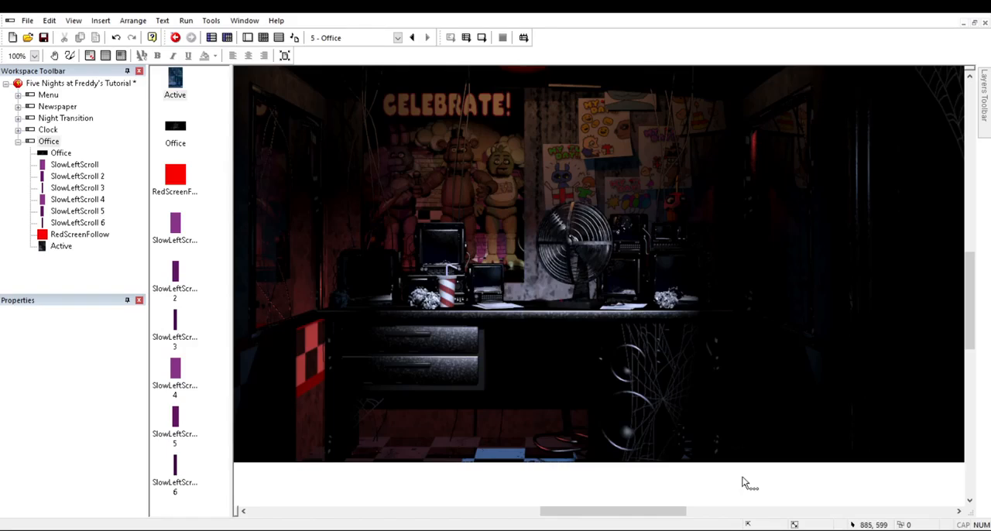
click(713, 322)
key(Up)
click(726, 426)
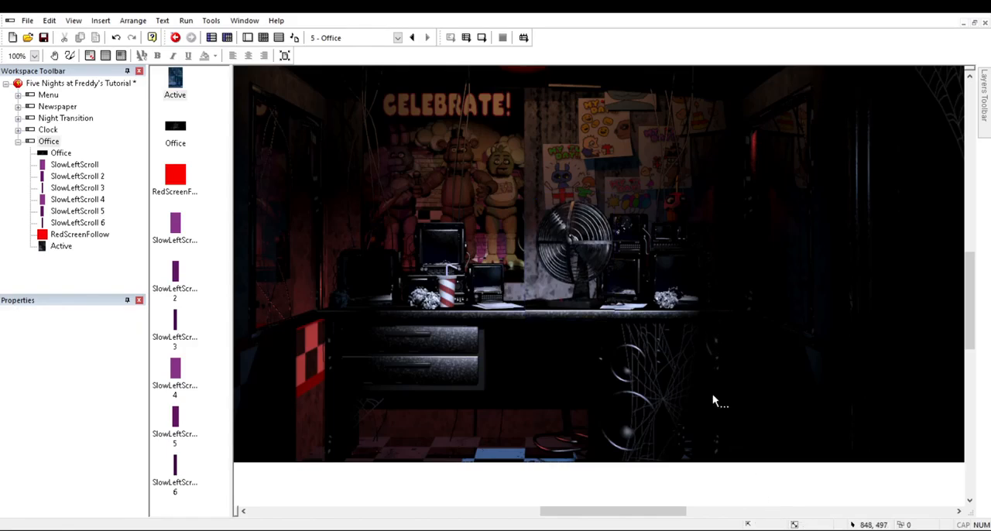
click(723, 317)
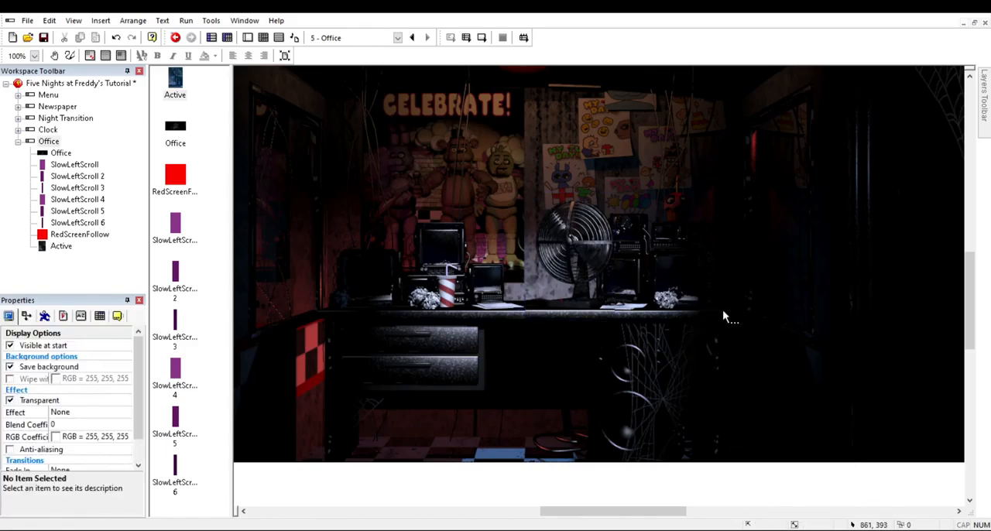
click(710, 496)
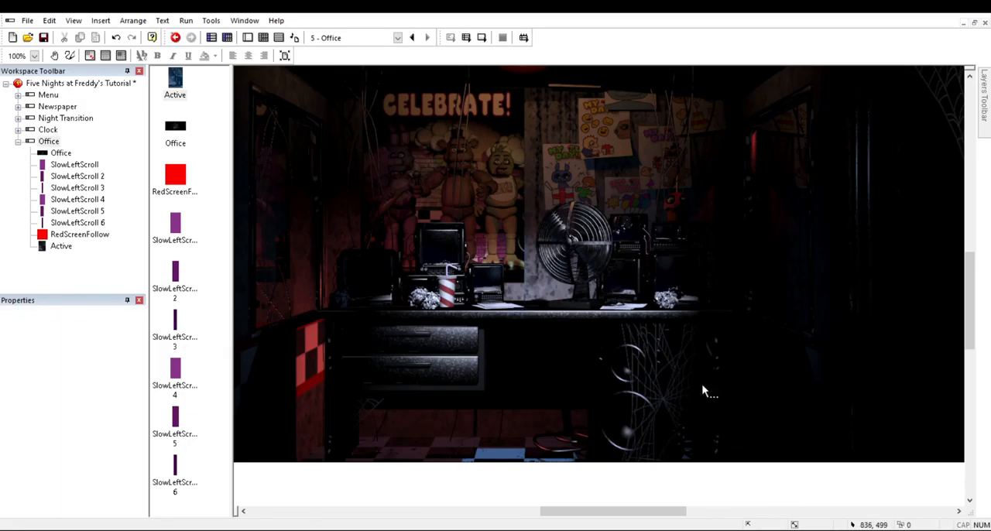
click(704, 330)
click(622, 489)
Step: Rename the fan's Active object as Fan
click(719, 304)
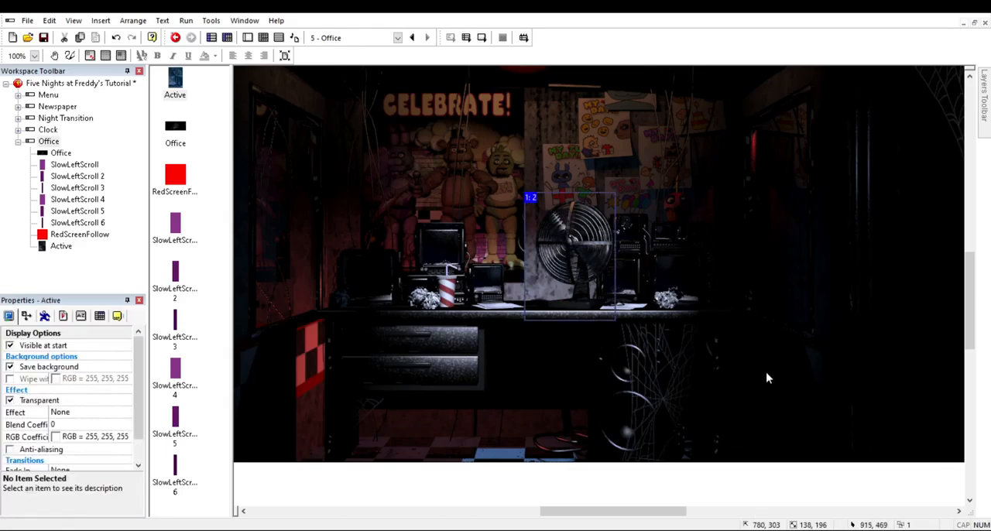
click(641, 322)
text(F)
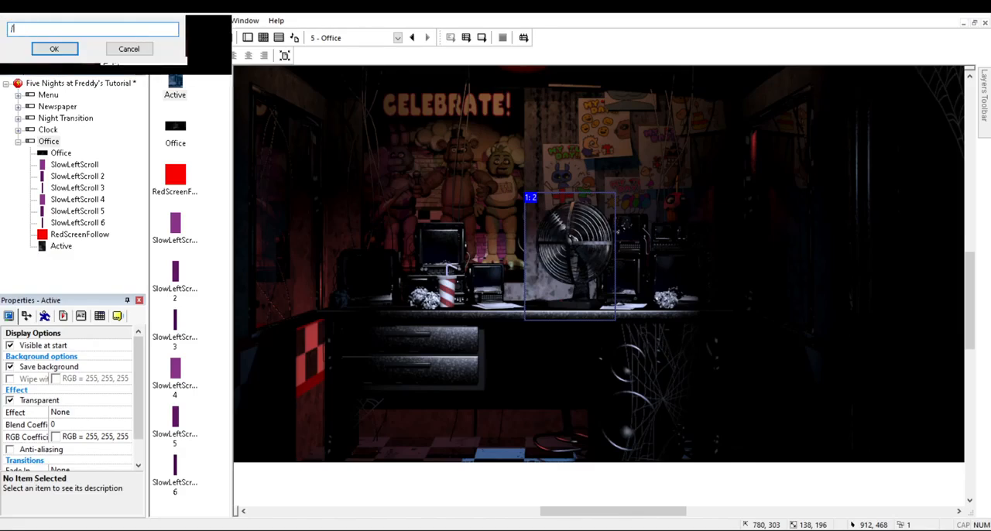
text(an)
key(Return)
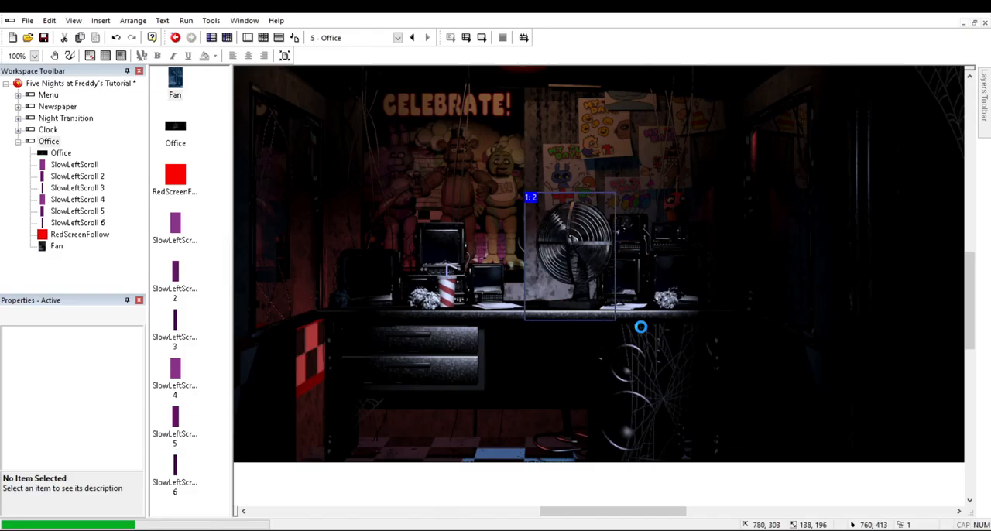
Step: Run the Office frame to check how the fan looks in the game, and close the test run
click(641, 333)
click(482, 38)
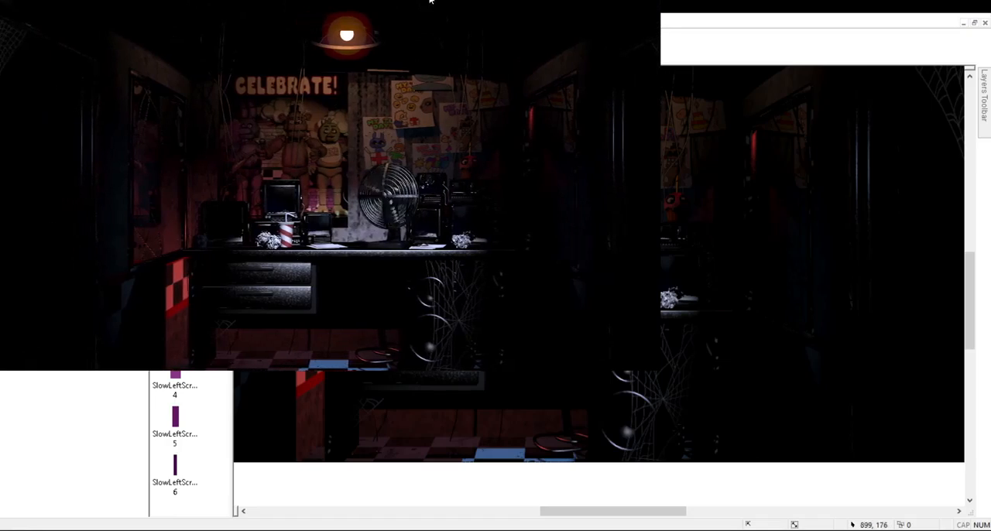
key(alt+F4)
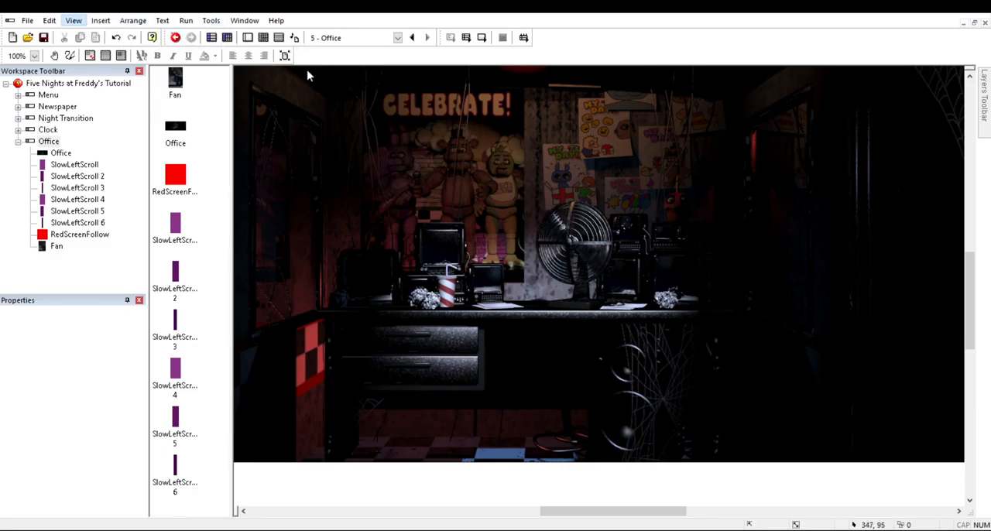
Step: Add a new layer to the Office frame, place it between the background layer and the purple scroll-zone layer, and make it active
ctrl+scroll(646, 270, down, 1)
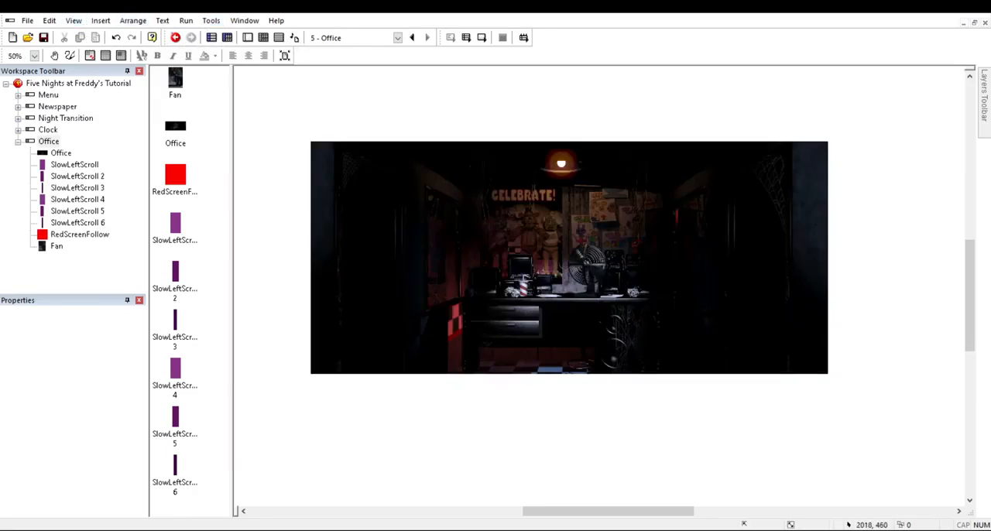
scroll(569, 283, up, 1)
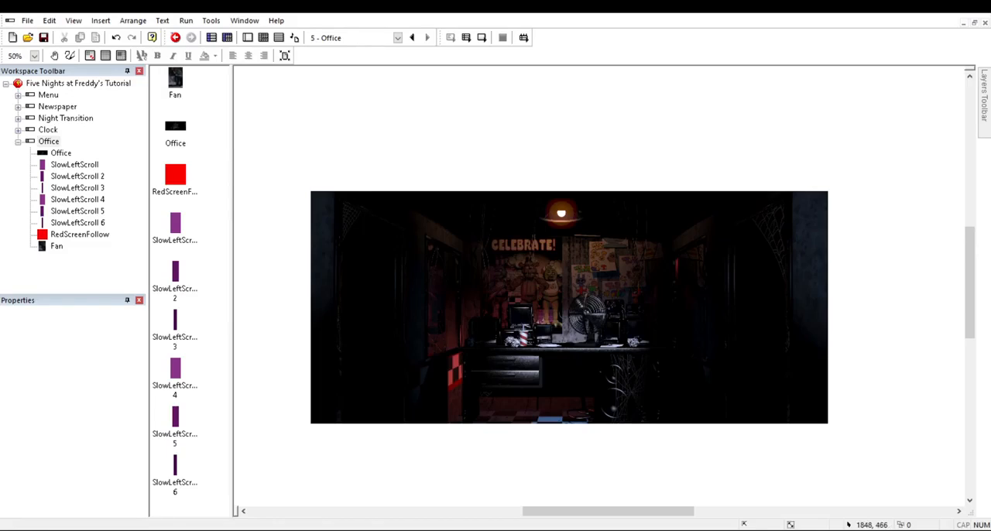
mouse_move(984, 109)
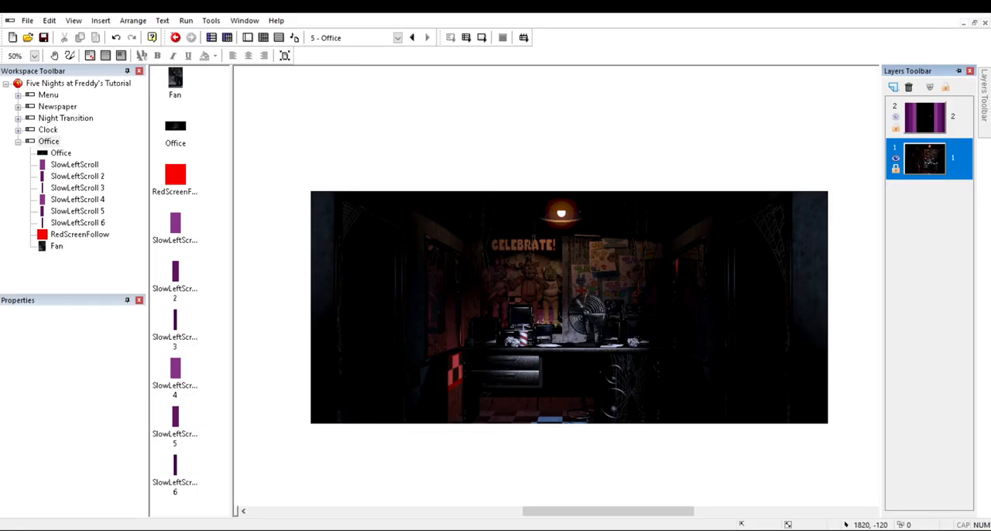
click(892, 88)
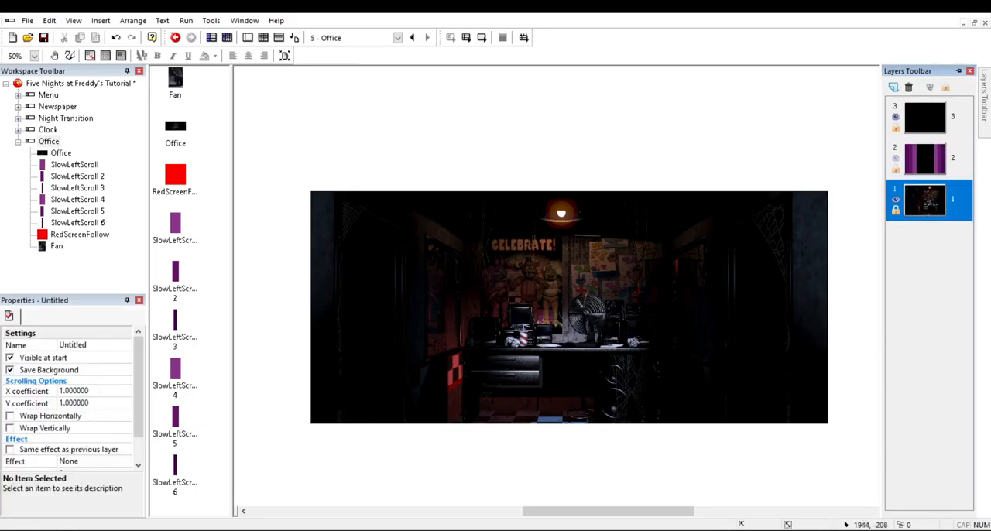
click(956, 113)
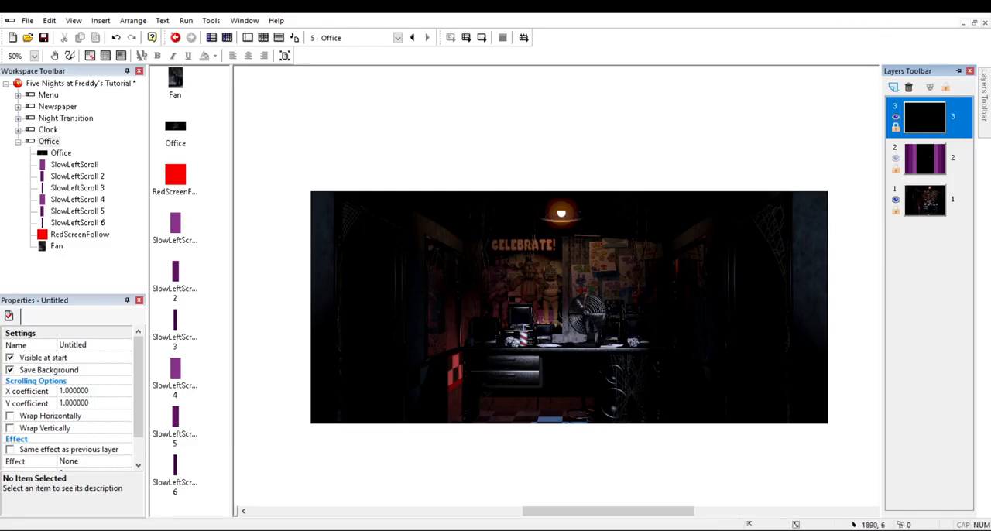
drag(957, 108, 952, 147)
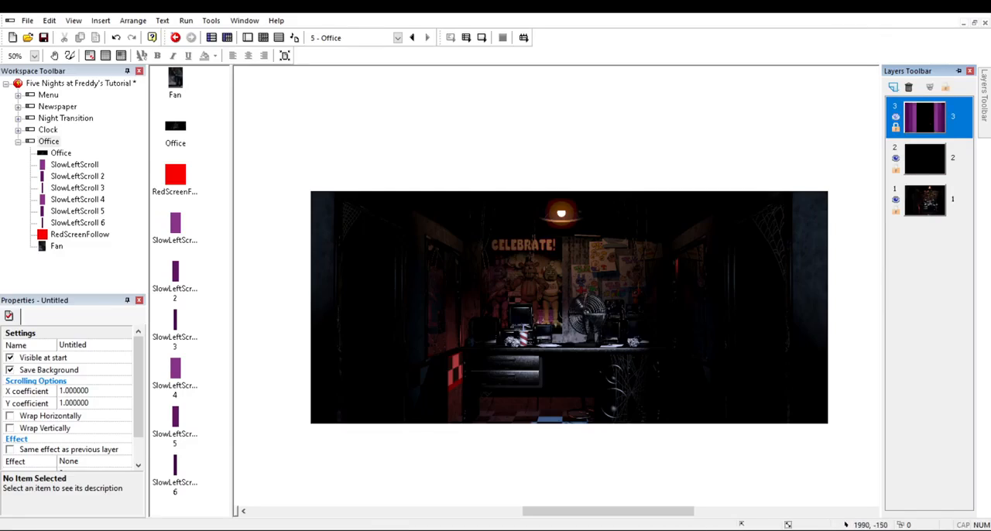
click(952, 153)
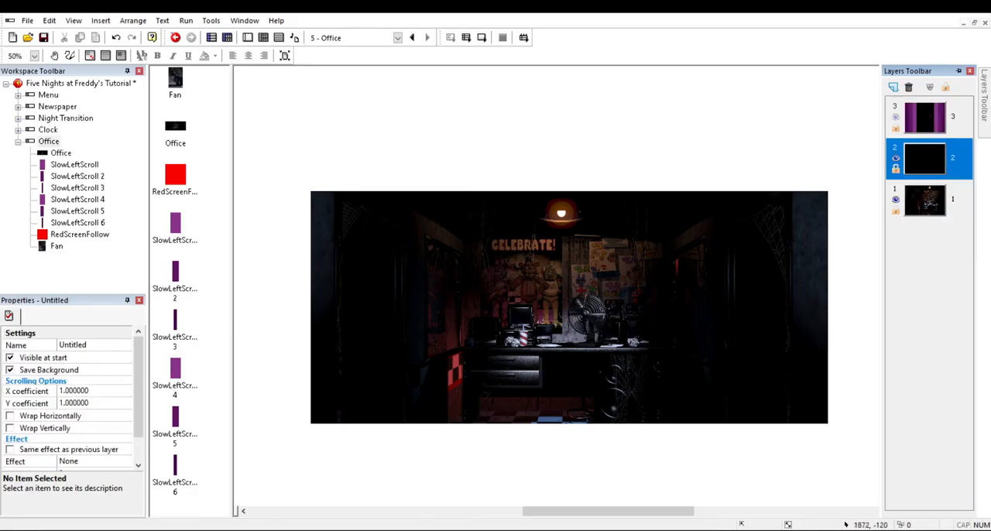
click(735, 163)
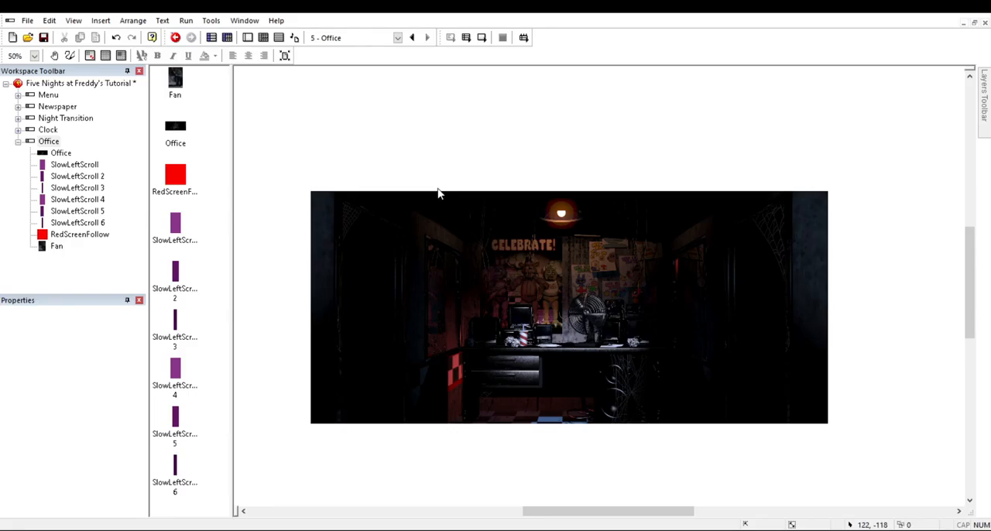
Step: Insert a Perspective object on layer 2 and place it over the frame's upper-left corner at about -16, -16
double_click(451, 210)
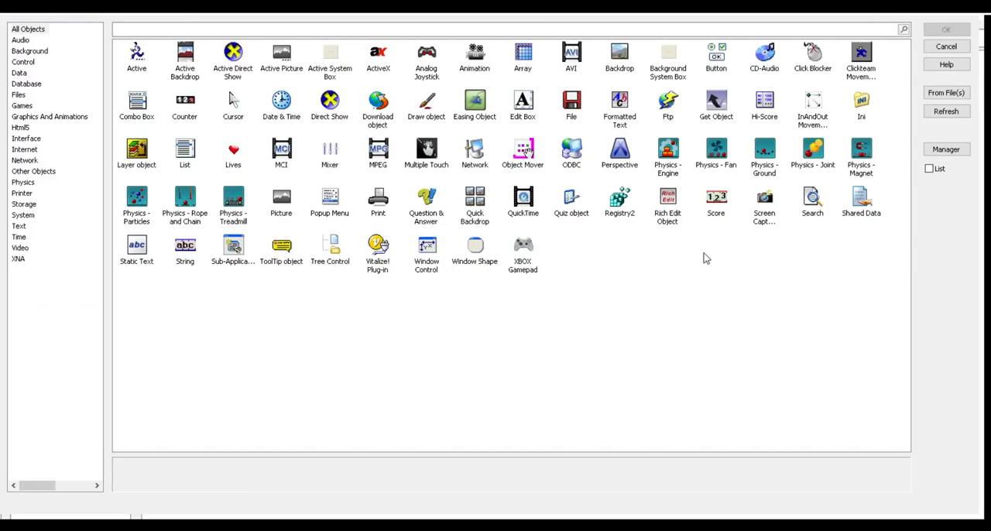
double_click(769, 188)
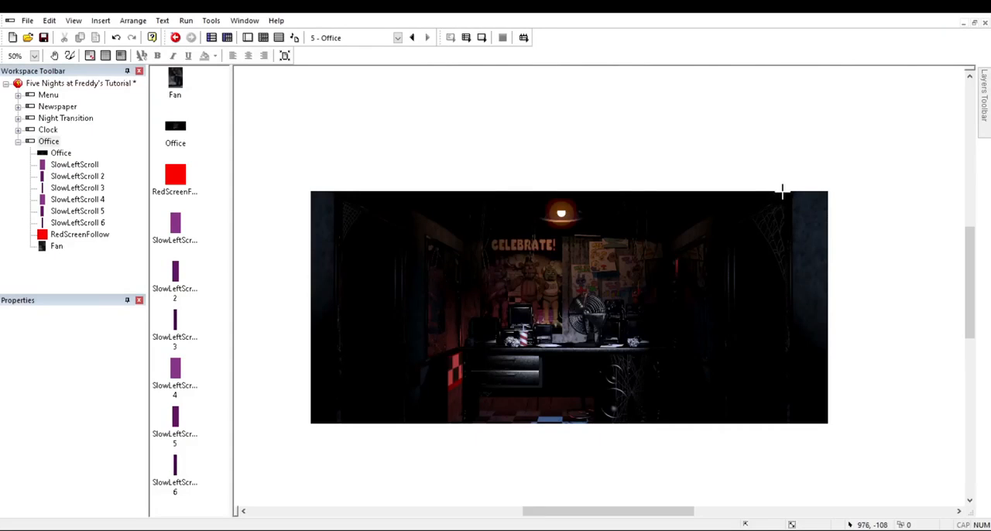
click(391, 222)
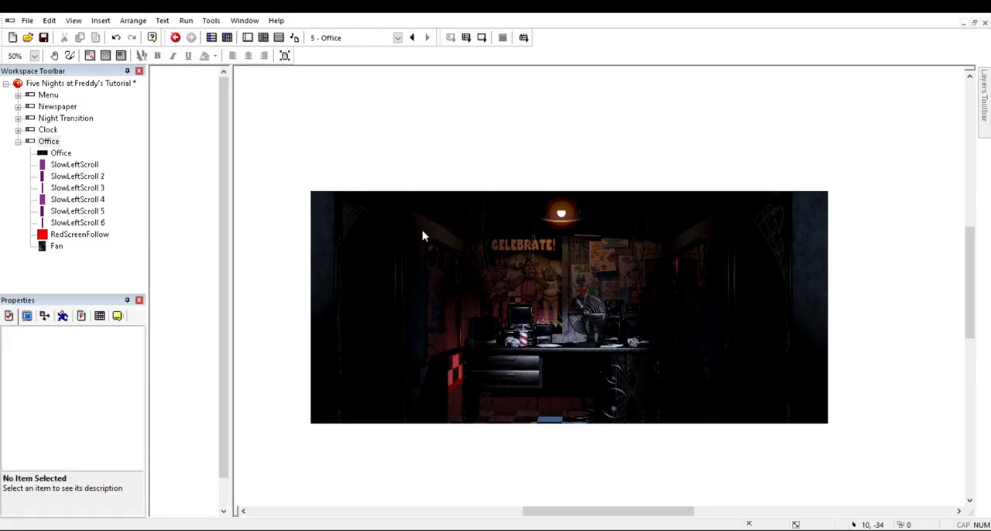
drag(445, 232, 436, 239)
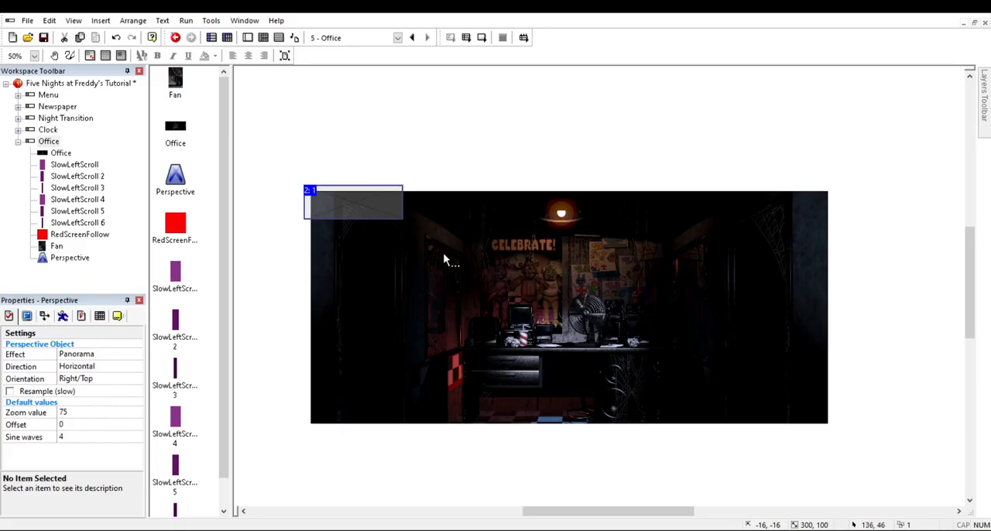
Step: Enlarge the Perspective object to a width of 1260 and a height of about 756, covering the office's full height
drag(507, 273, 885, 490)
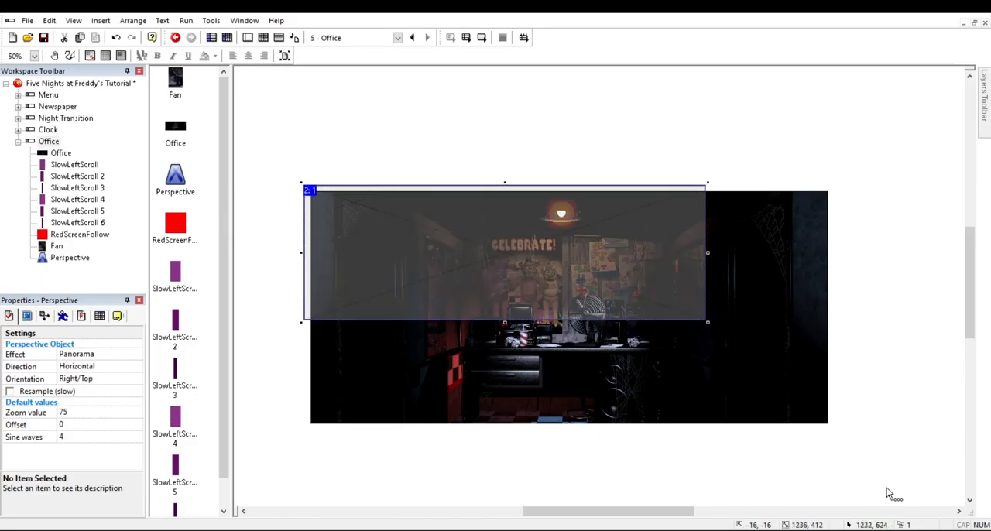
drag(633, 400, 648, 503)
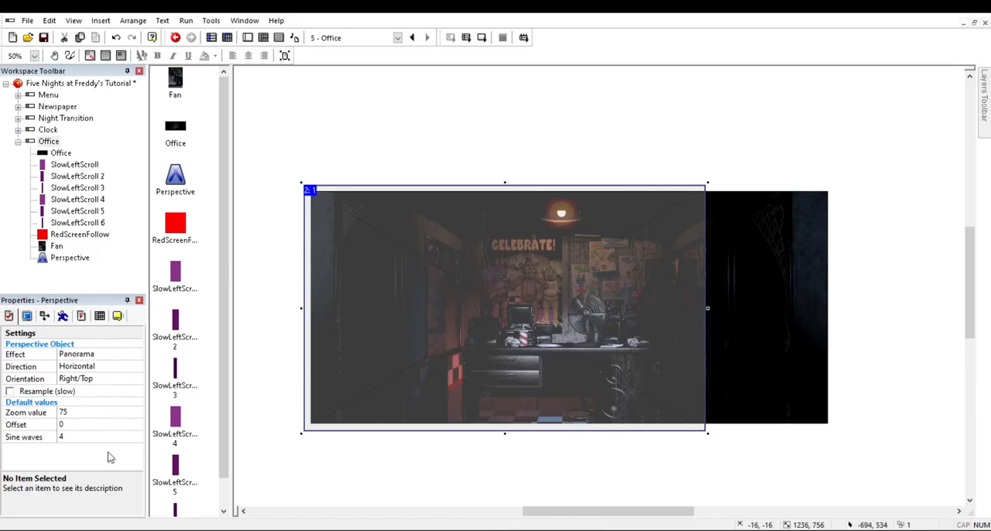
click(45, 316)
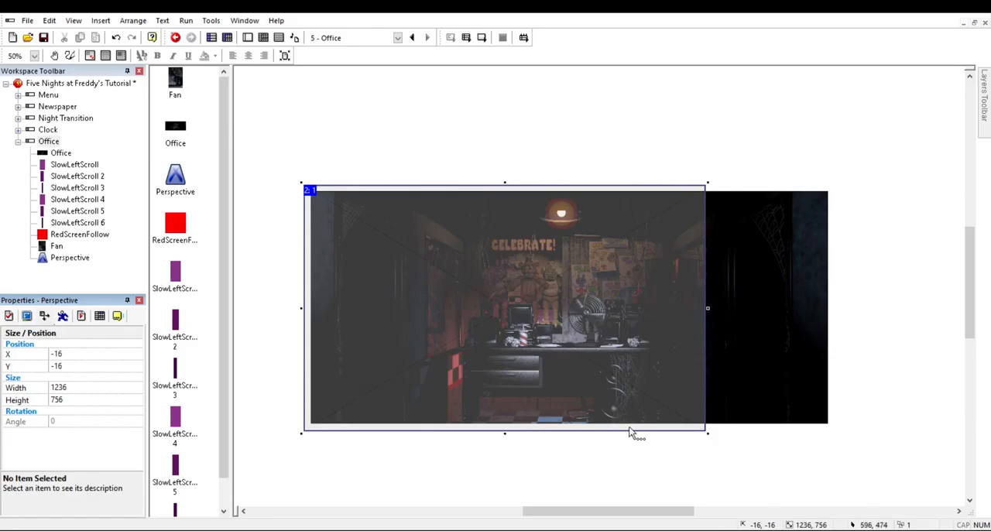
click(95, 485)
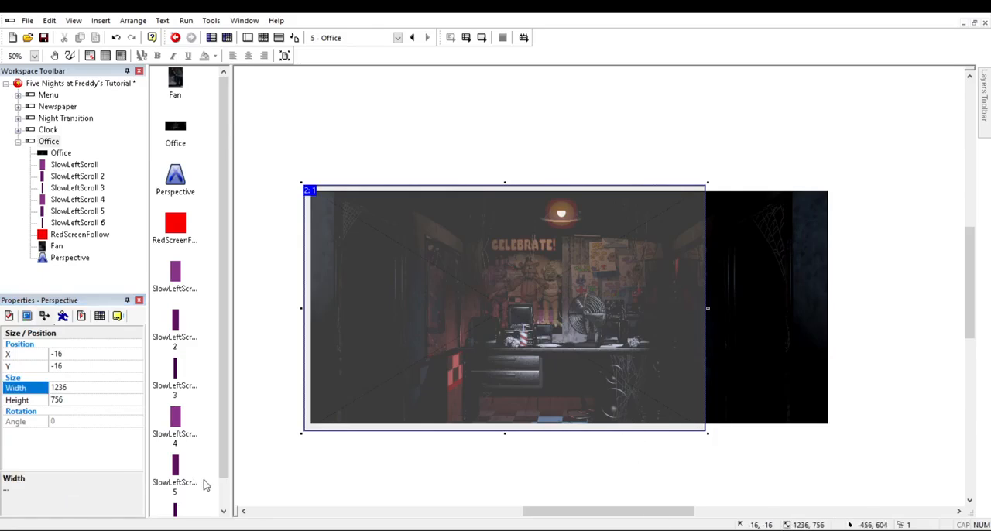
key(ctrl+z)
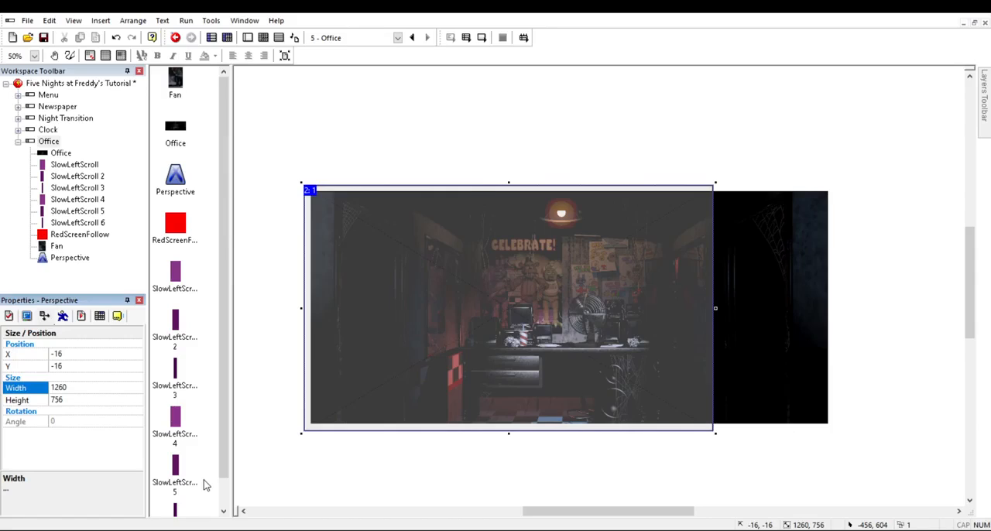
click(632, 465)
click(635, 406)
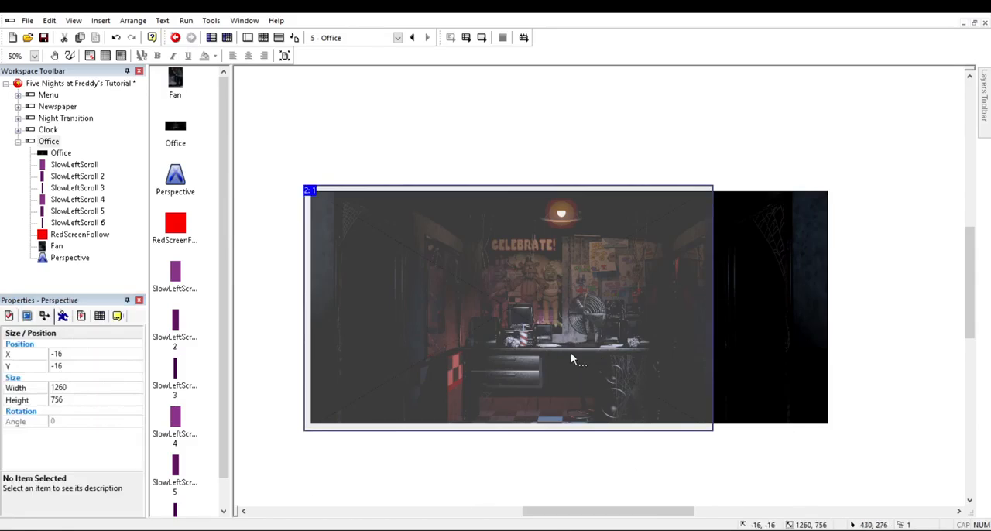
Step: Set the Perspective object's zoom value to 200 and test the panorama effect in the running frame
click(8, 315)
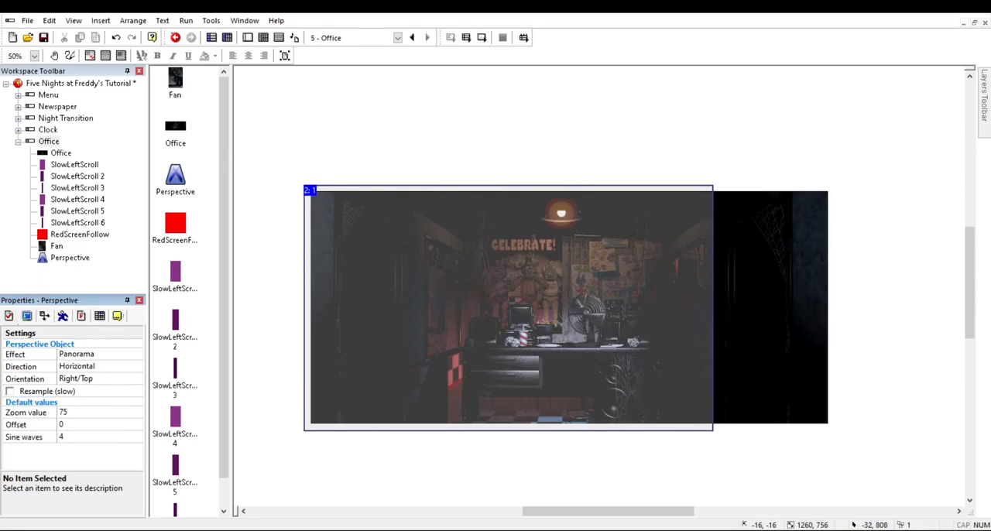
click(127, 511)
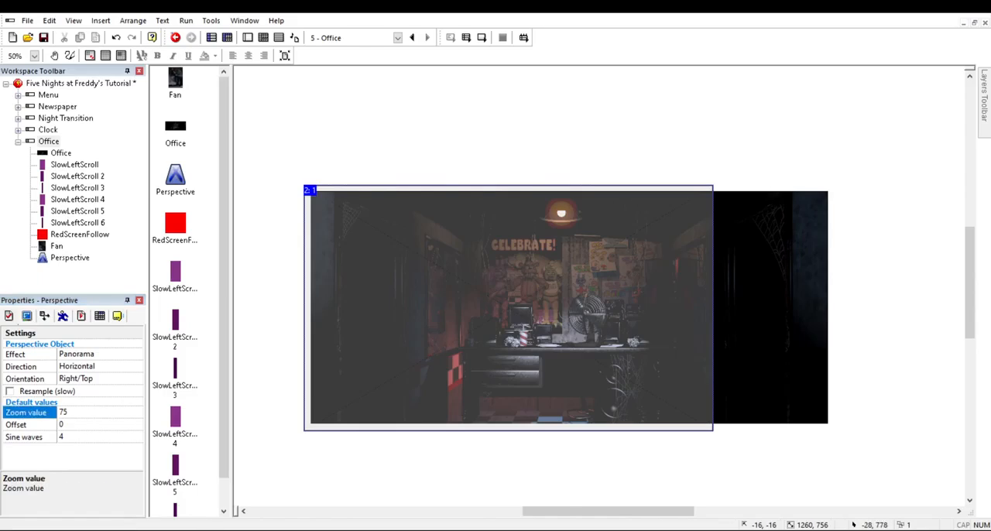
text(200)
key(Return)
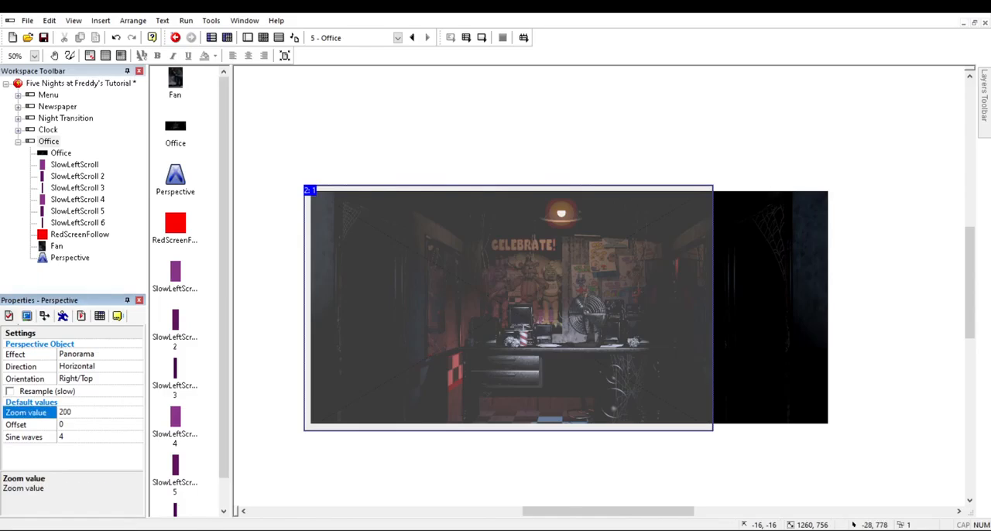
click(288, 463)
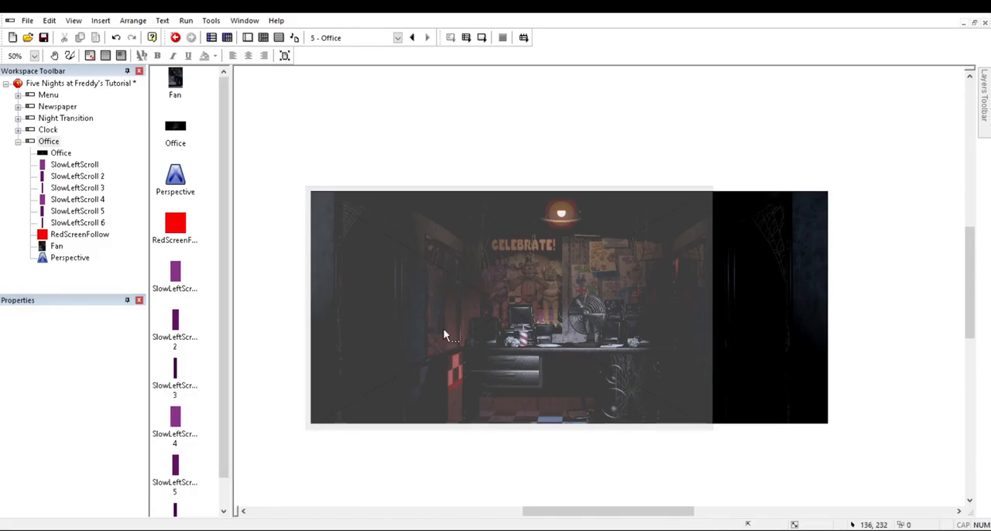
key(F7)
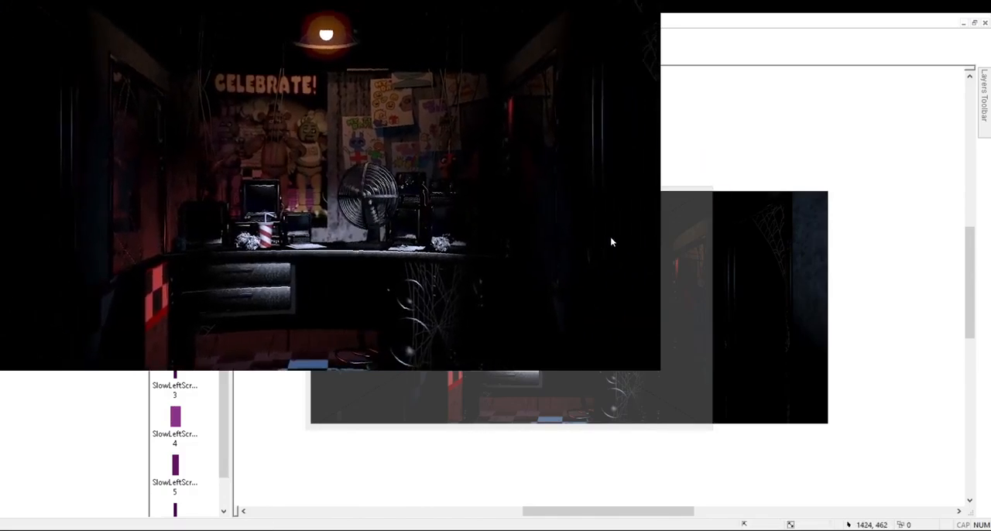
click(653, 1)
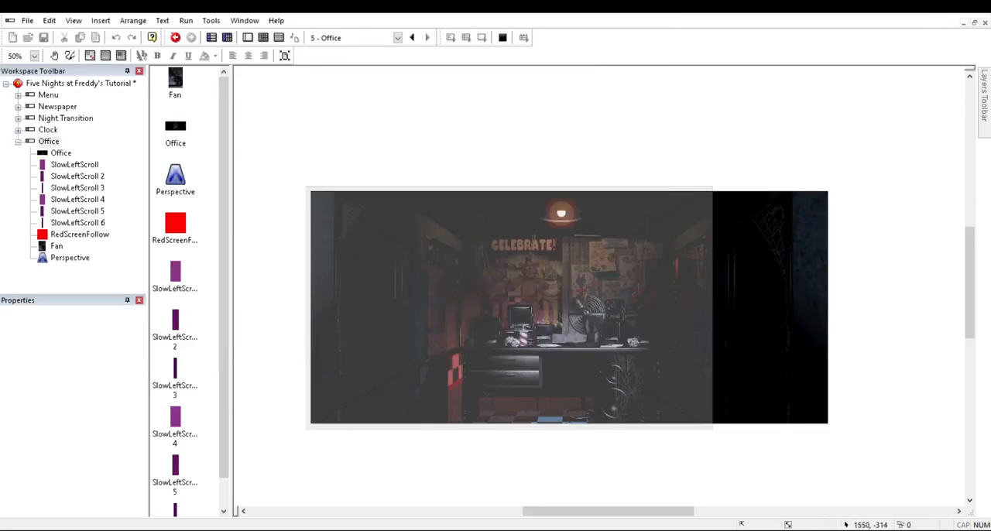
Step: Revisit the Perspective object's zoom value and run the Office frame again to check the distortion
click(440, 354)
click(89, 412)
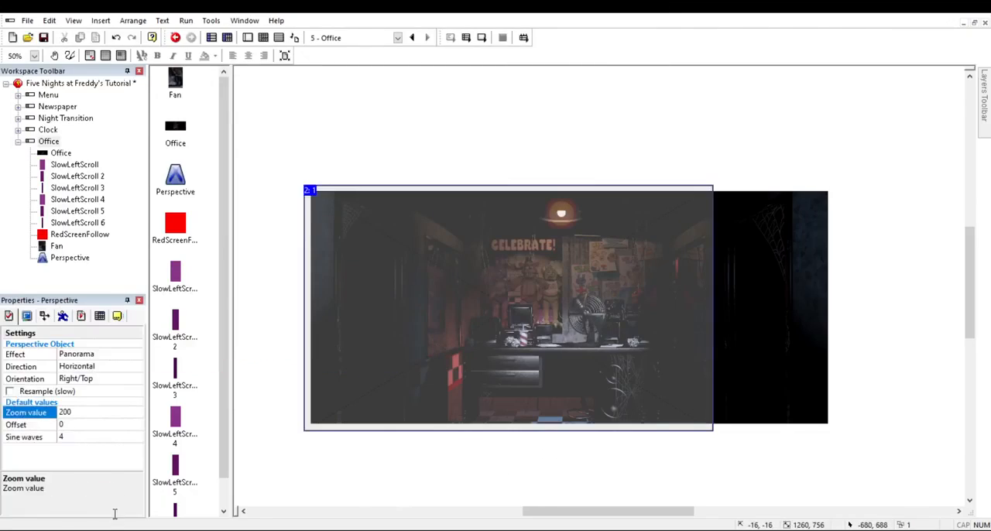
click(271, 417)
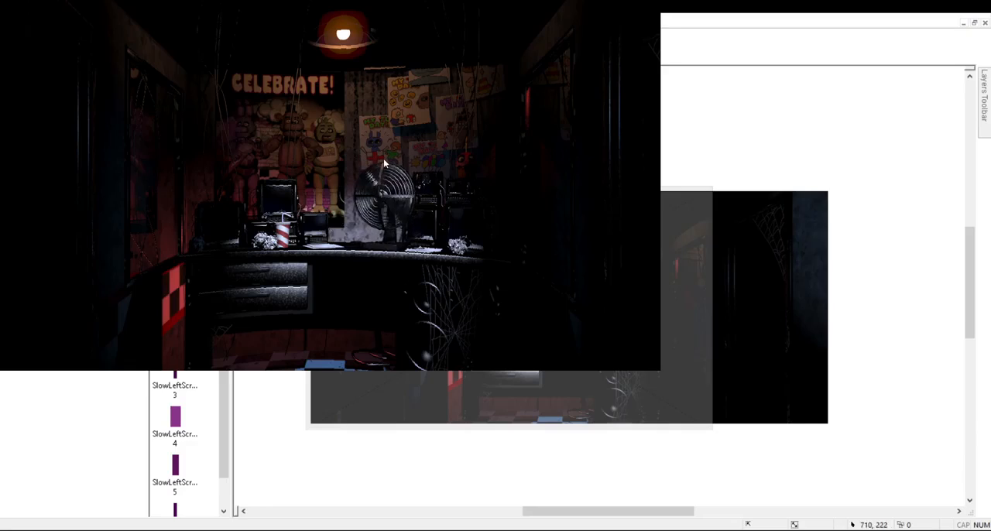
click(650, 2)
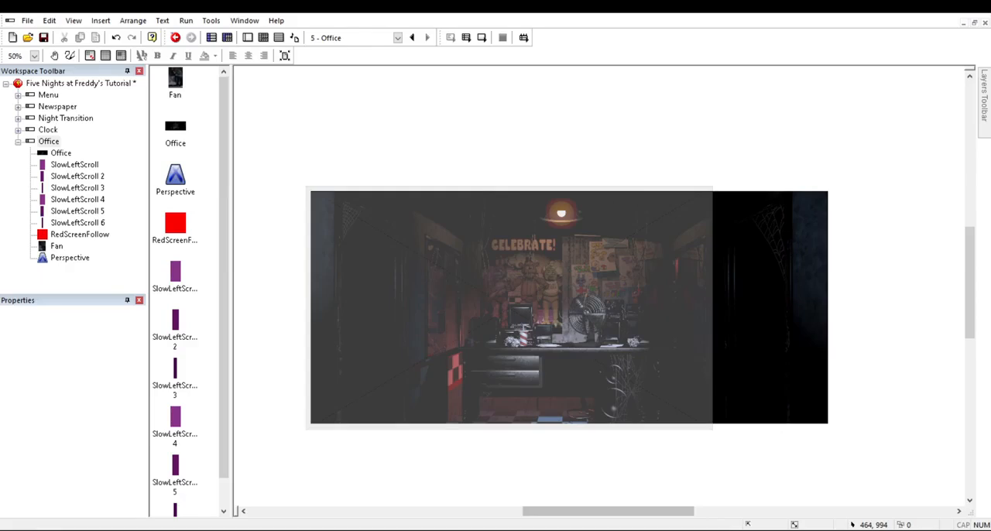
Step: Save the project, review the Office frame's settings in the storyboard, and reopen its frame editor
key(ctrl+s)
click(209, 36)
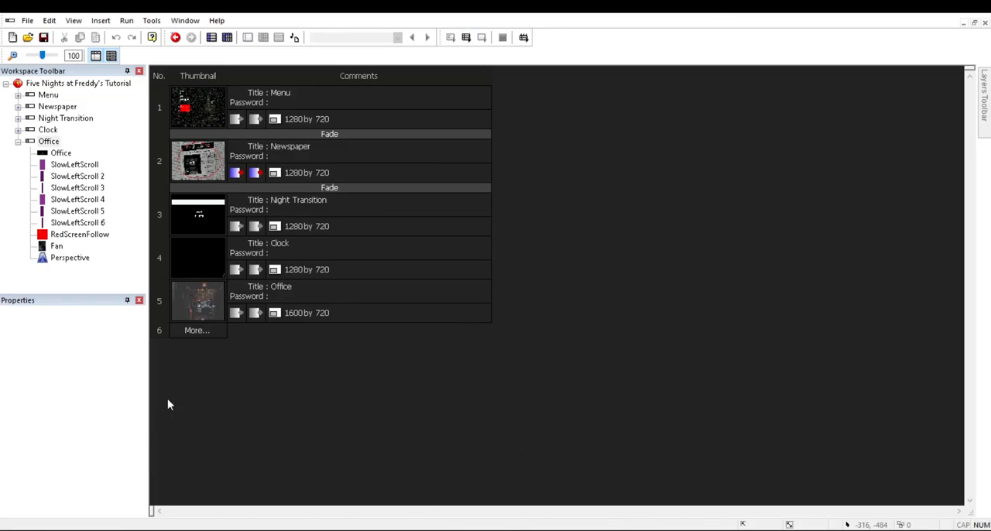
click(236, 360)
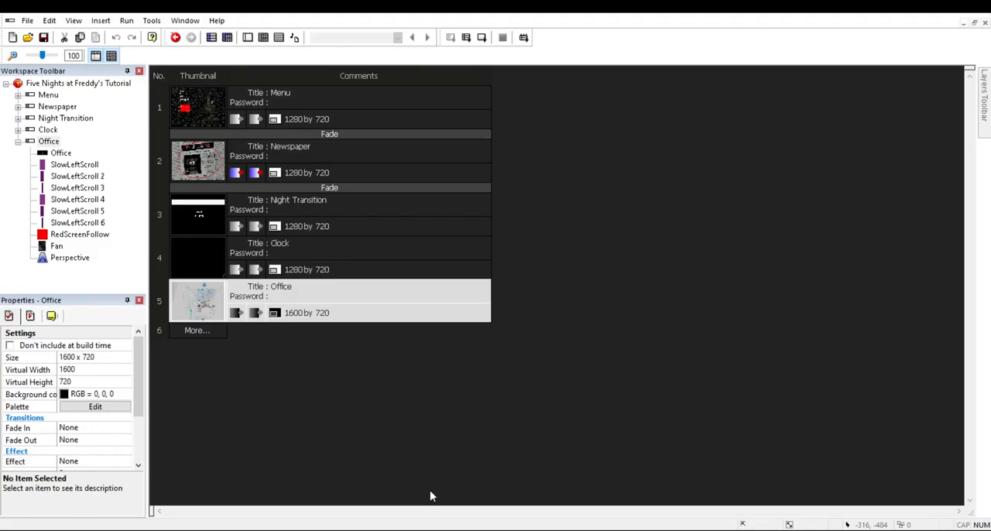
click(430, 490)
click(267, 309)
click(248, 37)
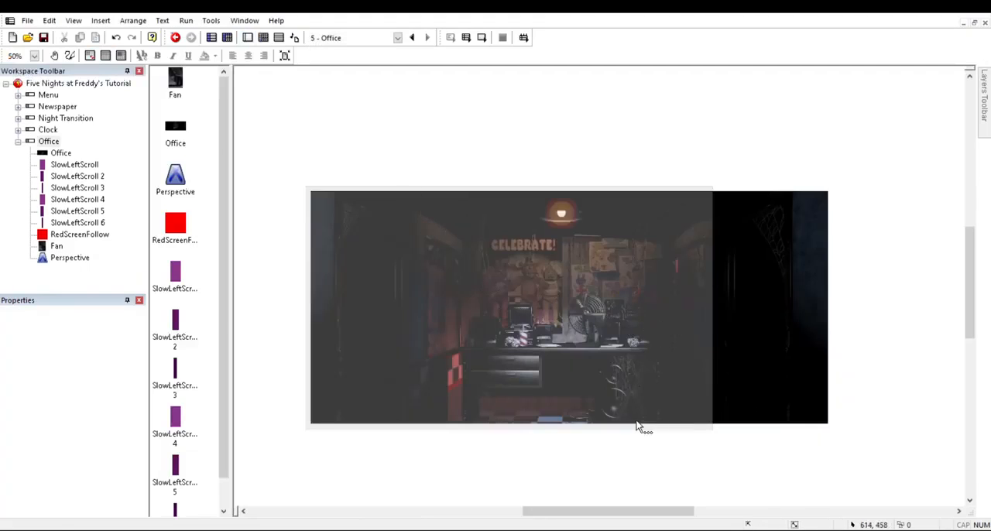